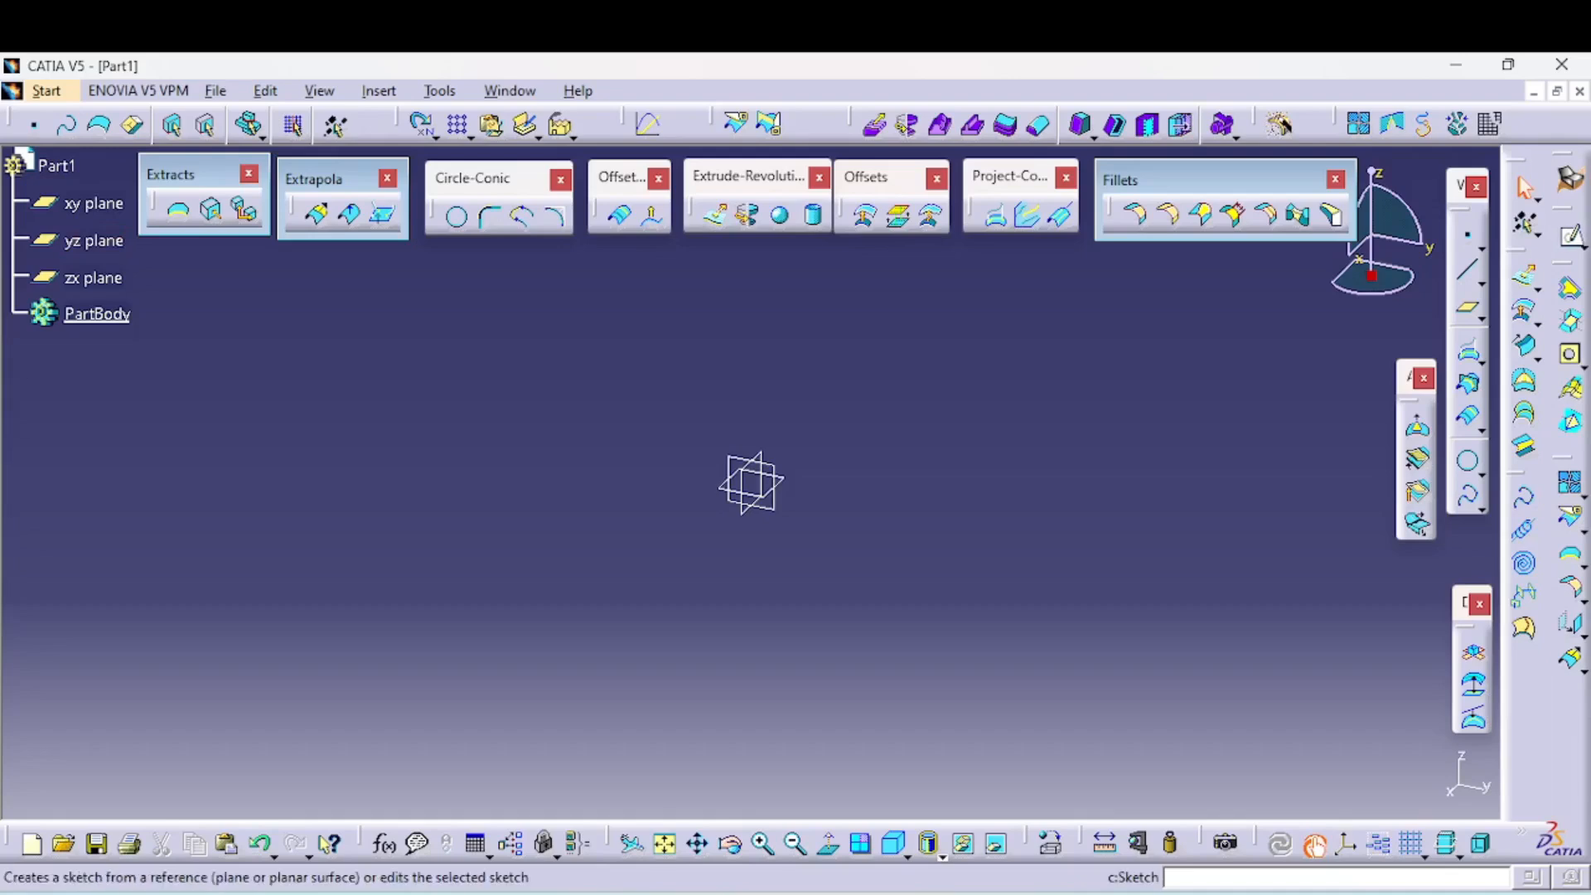
- Sketch an open two-line peaked profile on the yz plane, starting on the horizontal axis at about H -119 mm and peaking near the origin
left_click(1571, 234)
left_click(94, 241)
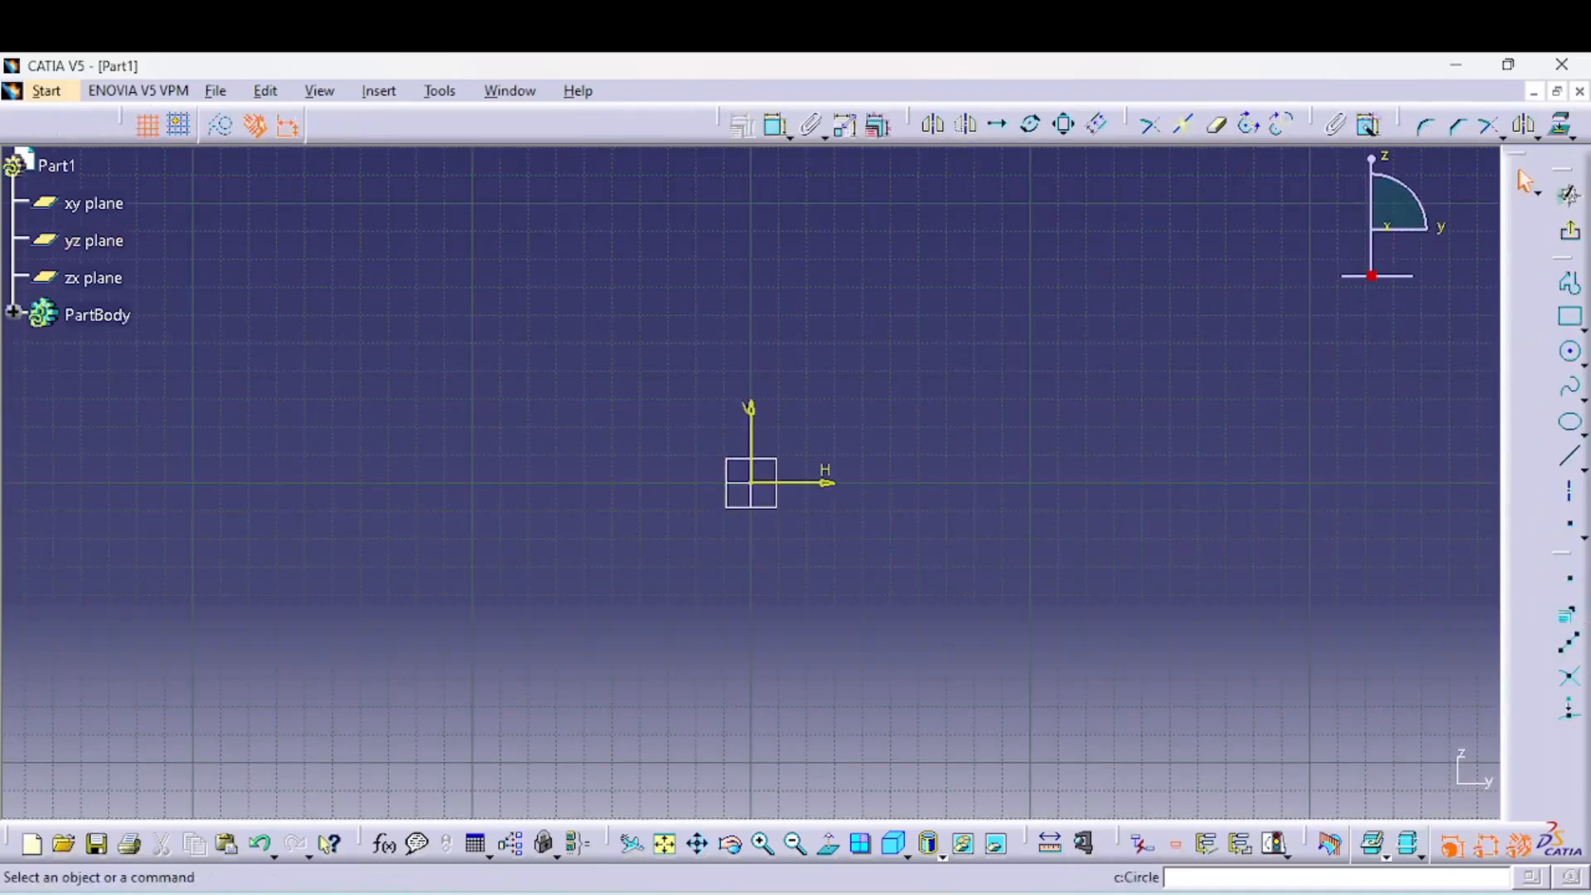
left_click(1570, 283)
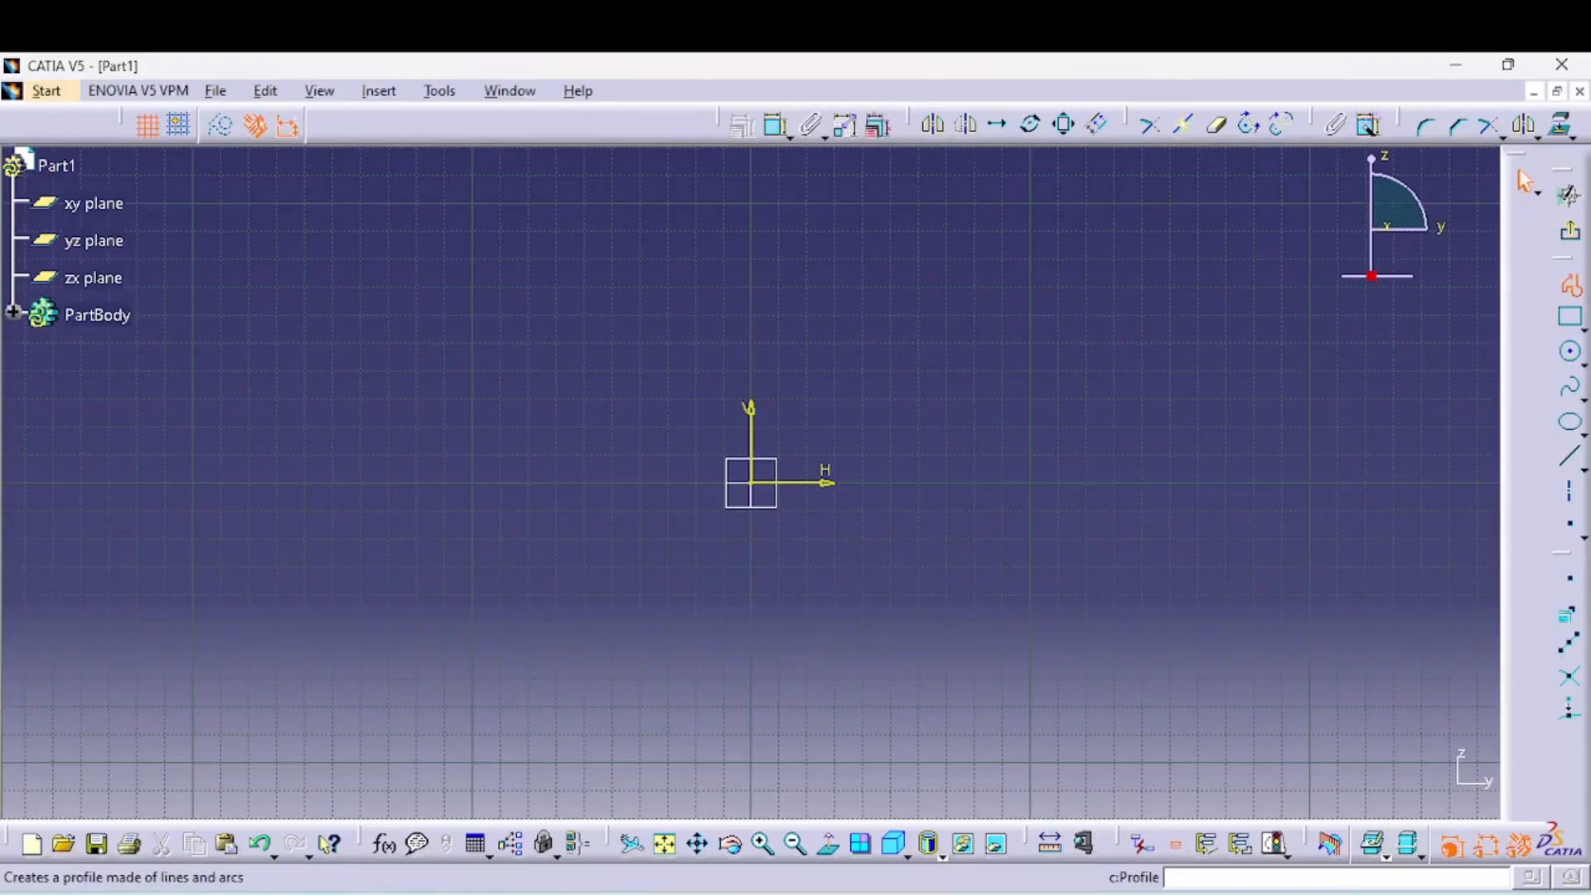
left_click(420, 480)
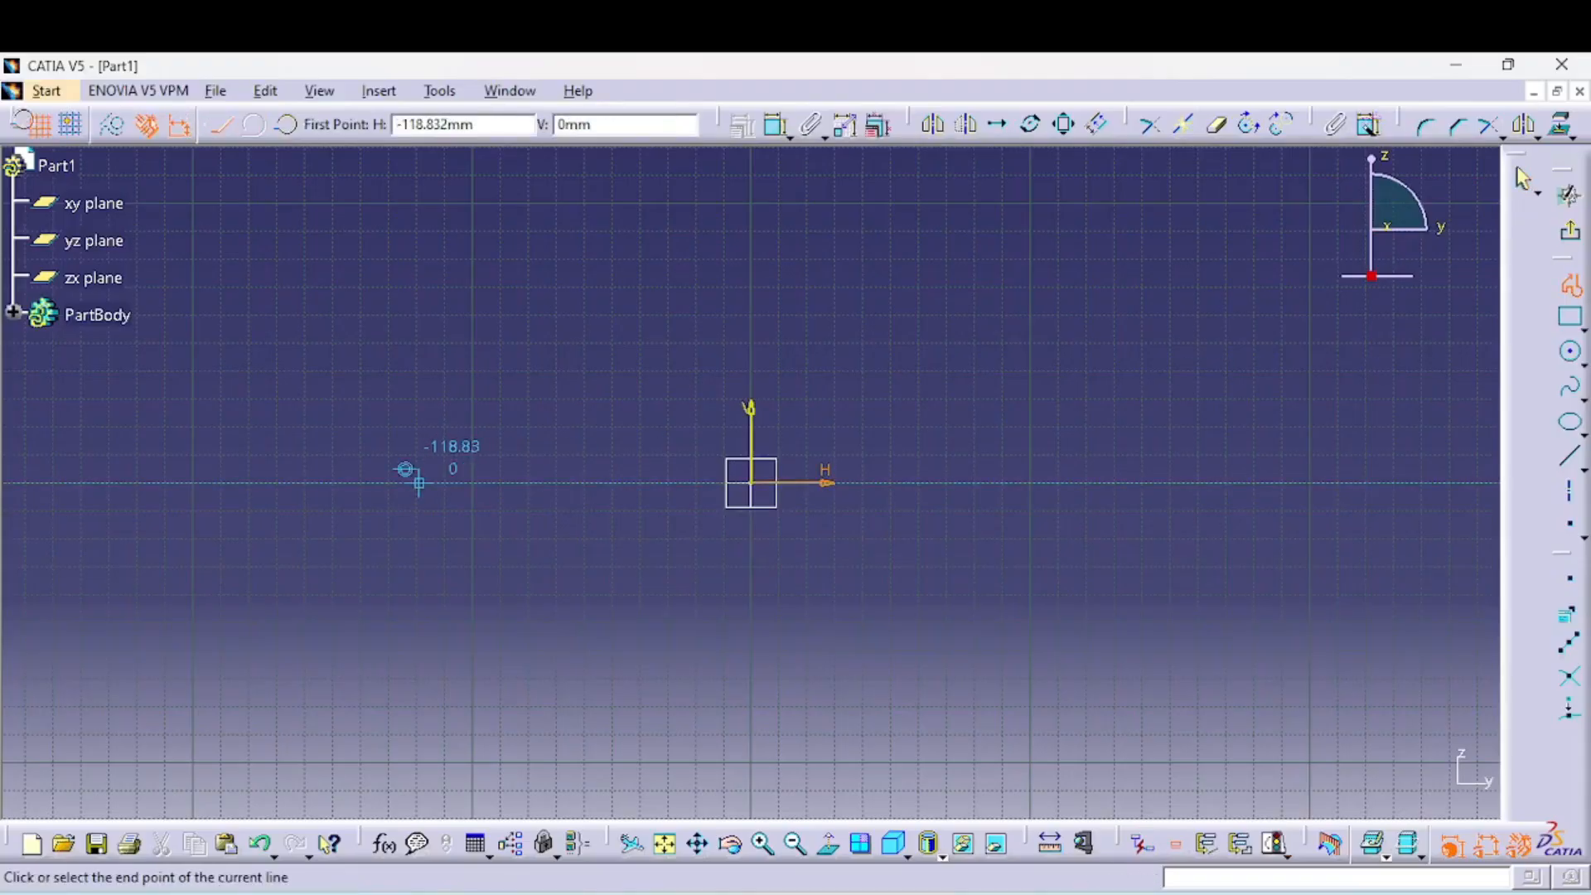
left_click(734, 421)
left_click(1035, 466)
key("Escape")
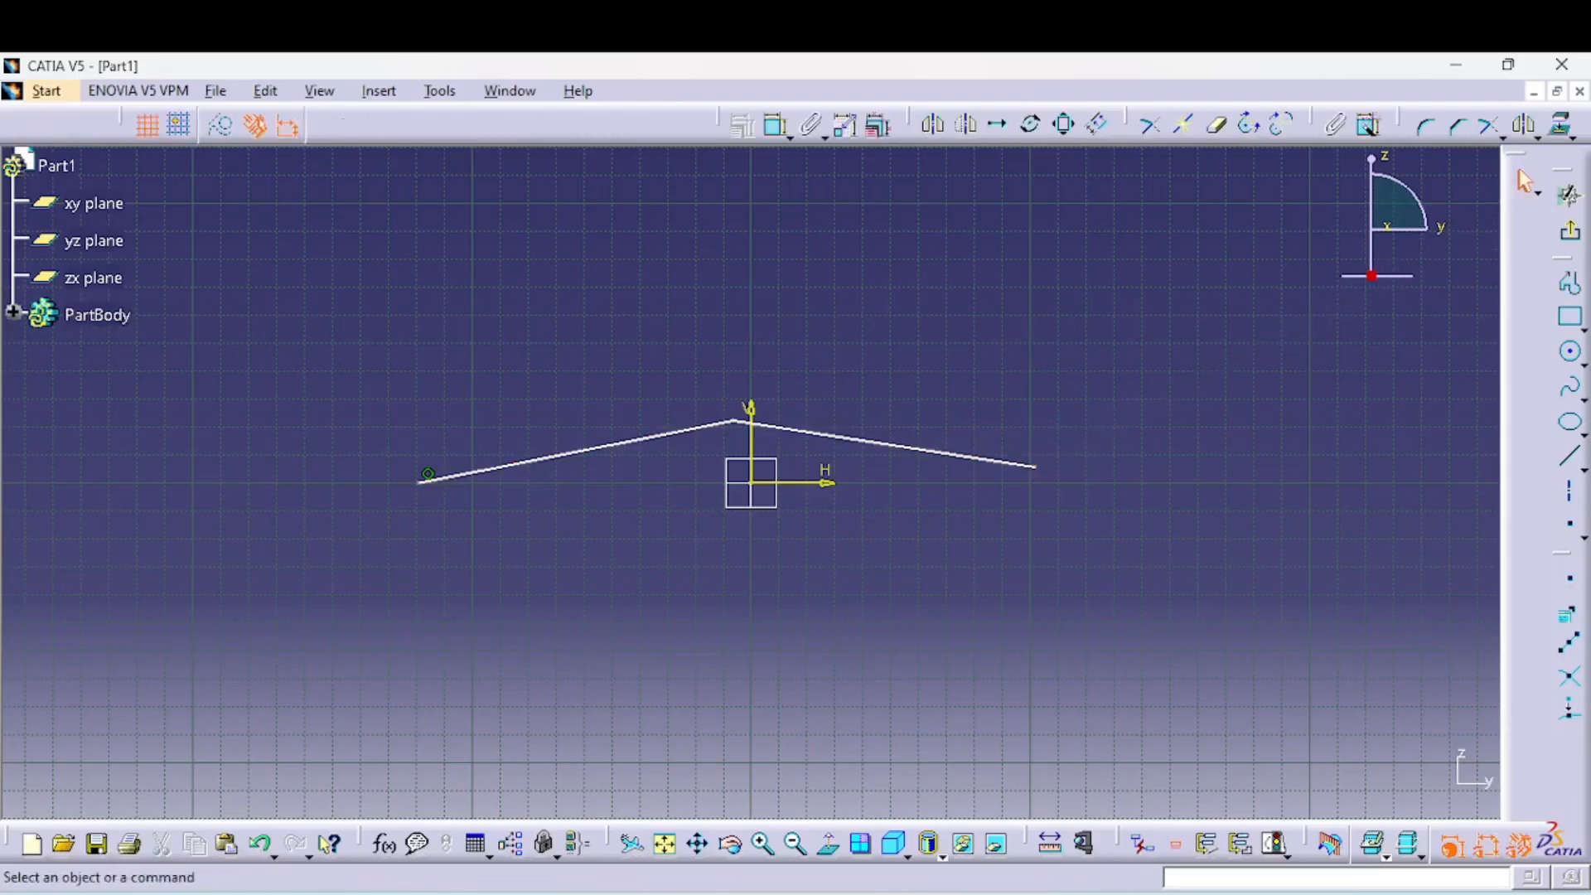
- Round the profile's peak with a corner of 270 mm radius and exit the sketch
left_click(1426, 126)
left_click(638, 439)
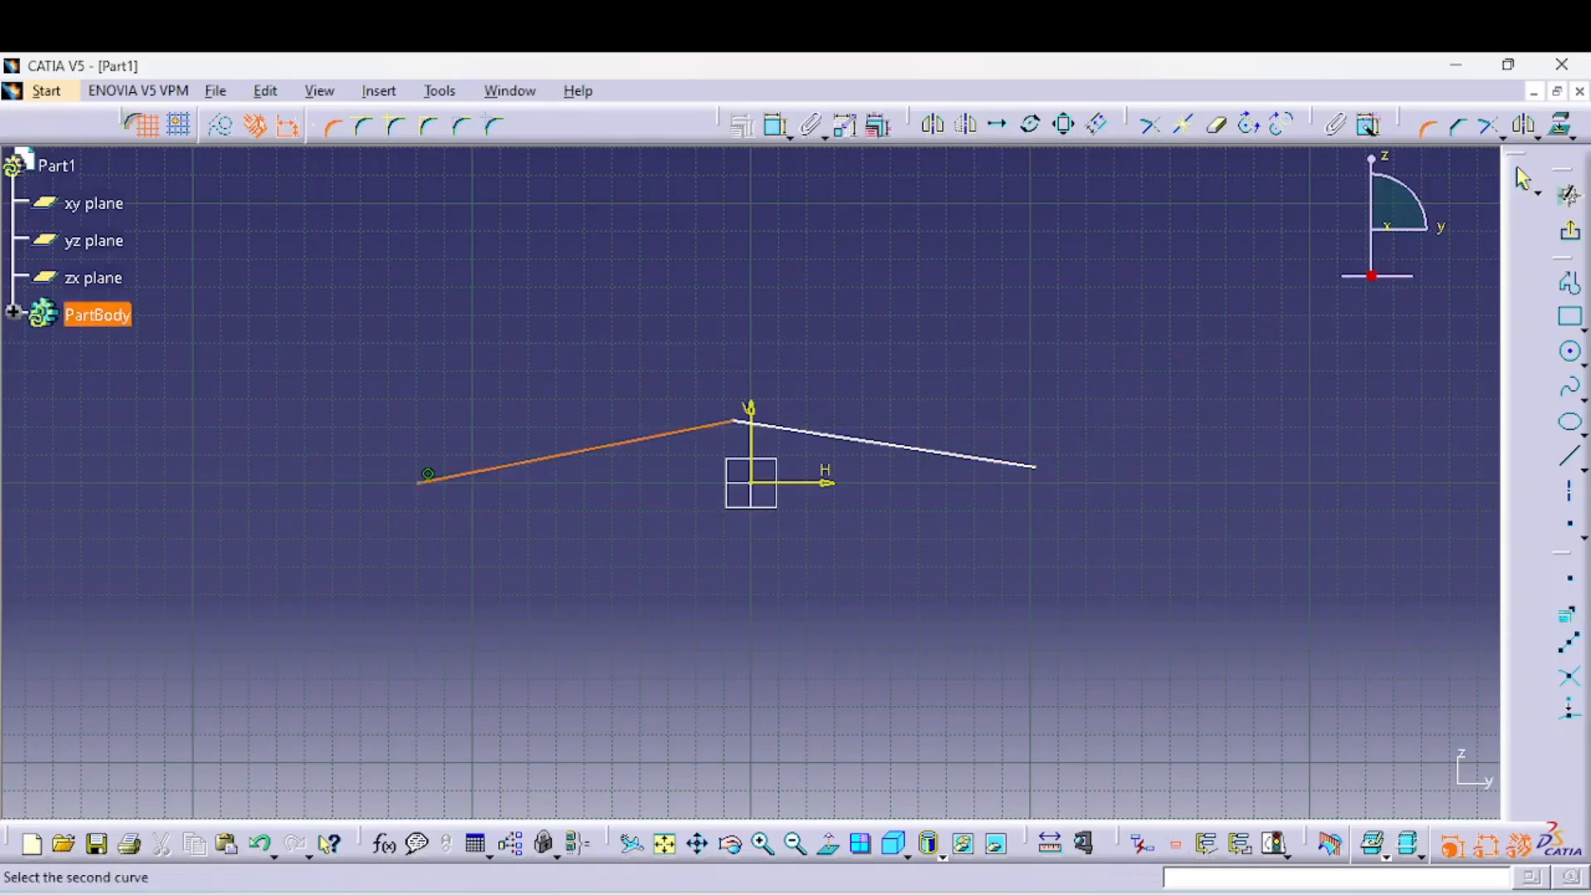
left_click(847, 438)
left_click(735, 439)
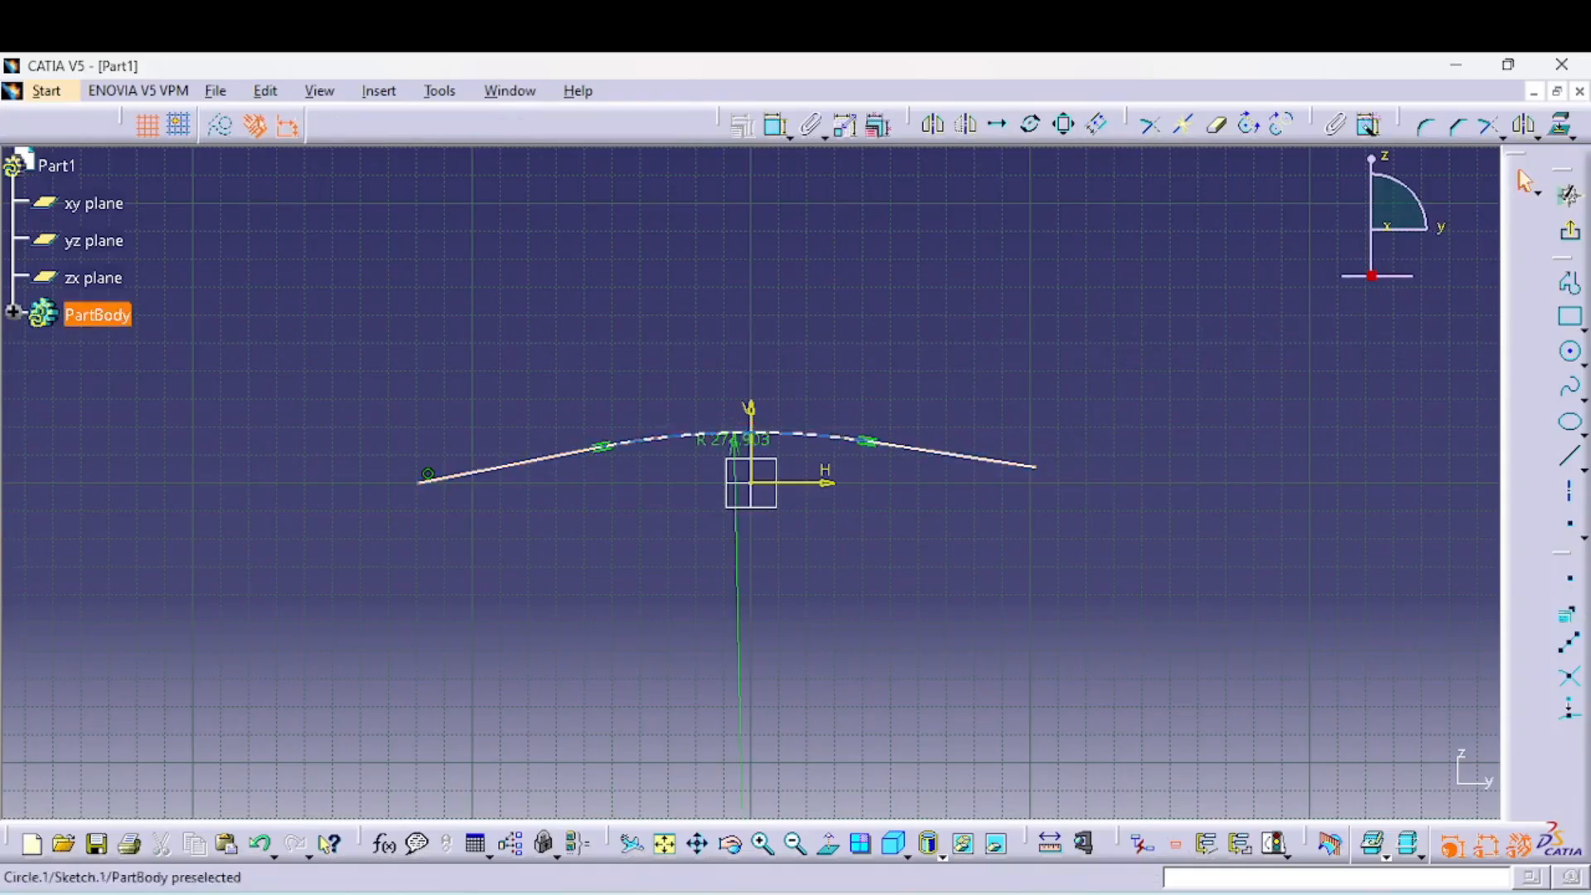
double_click(735, 441)
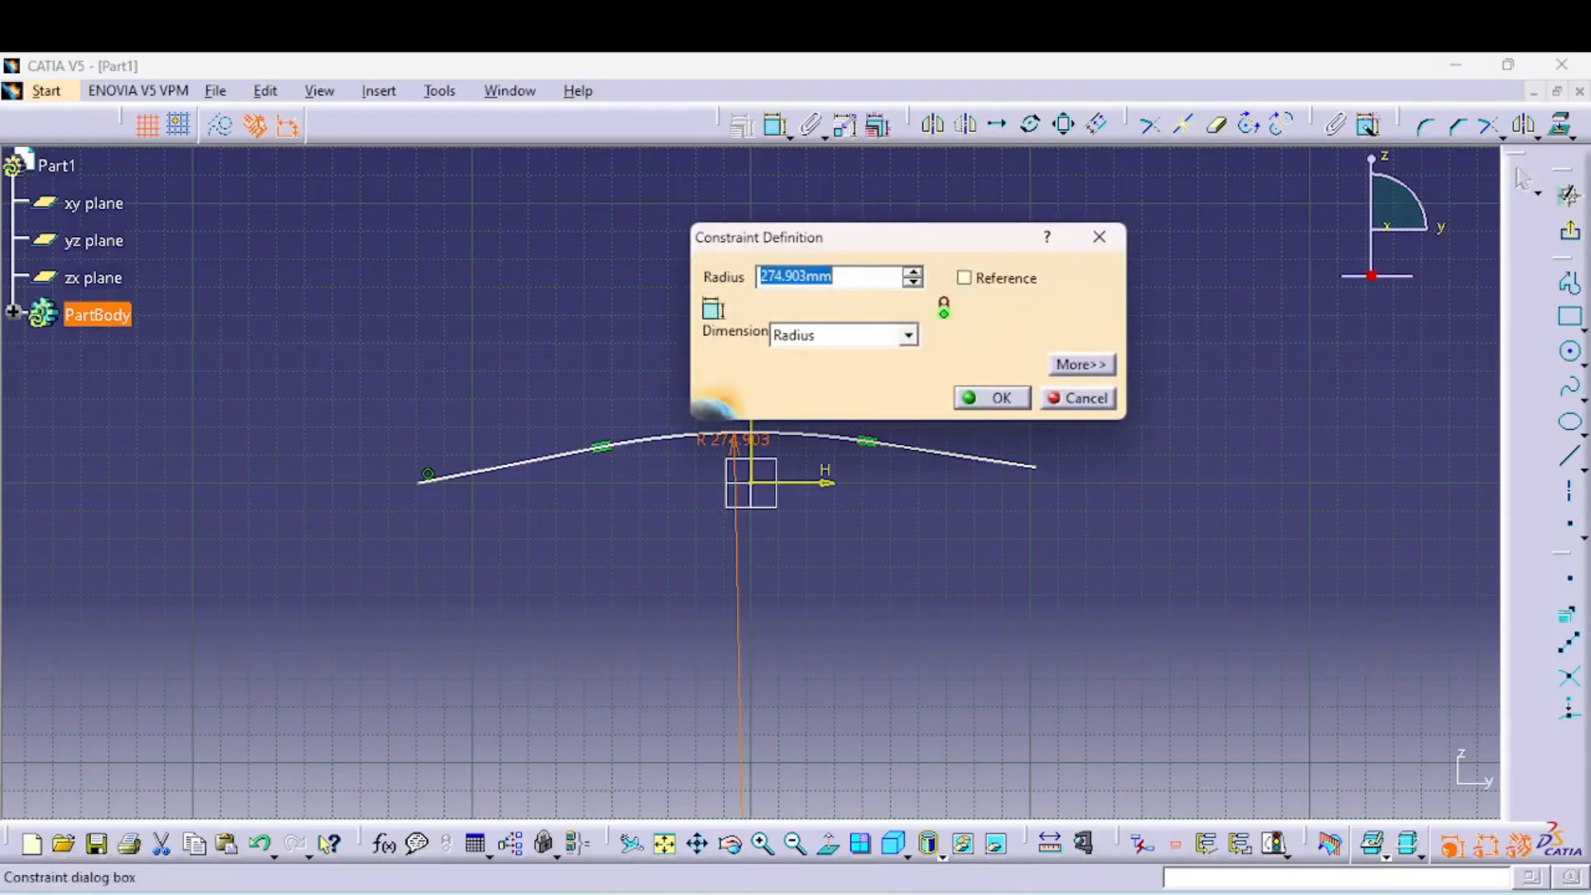
type("270")
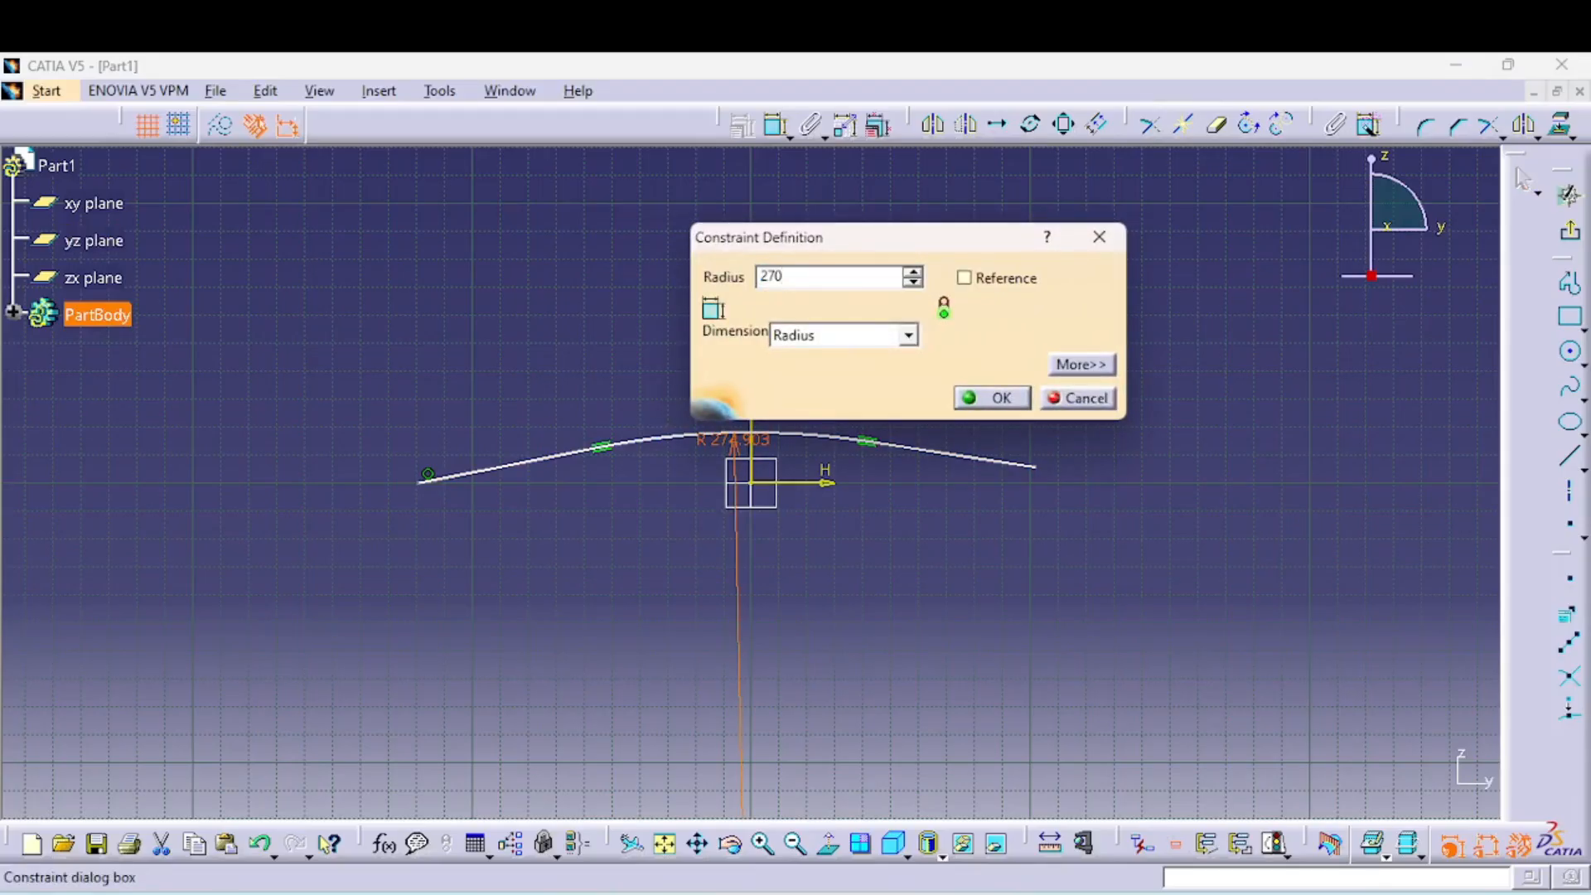
key("Tab")
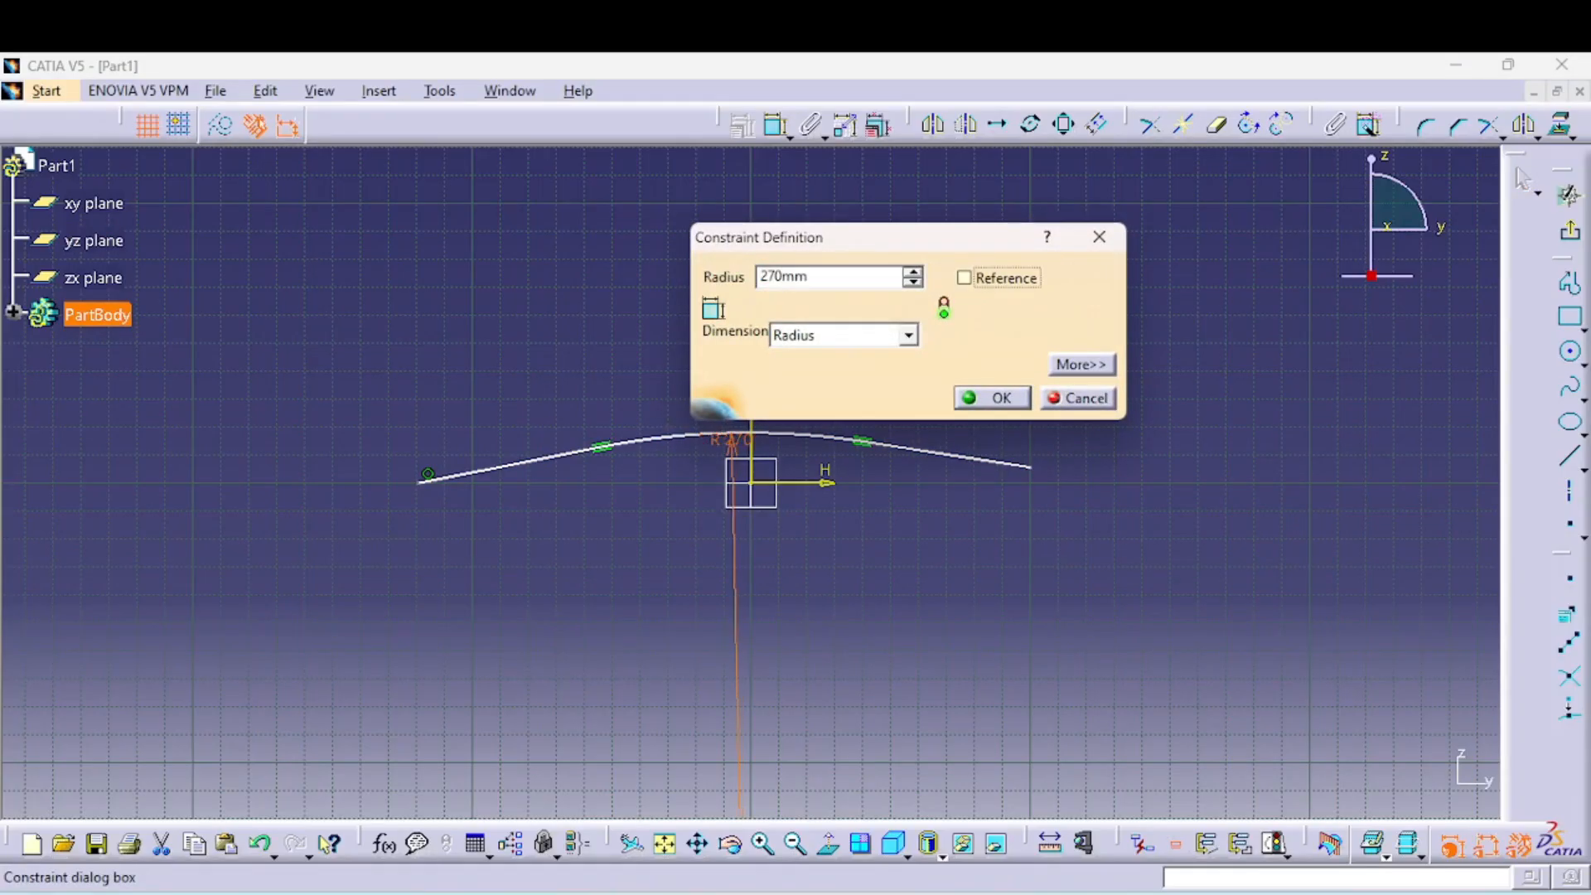
key("Return")
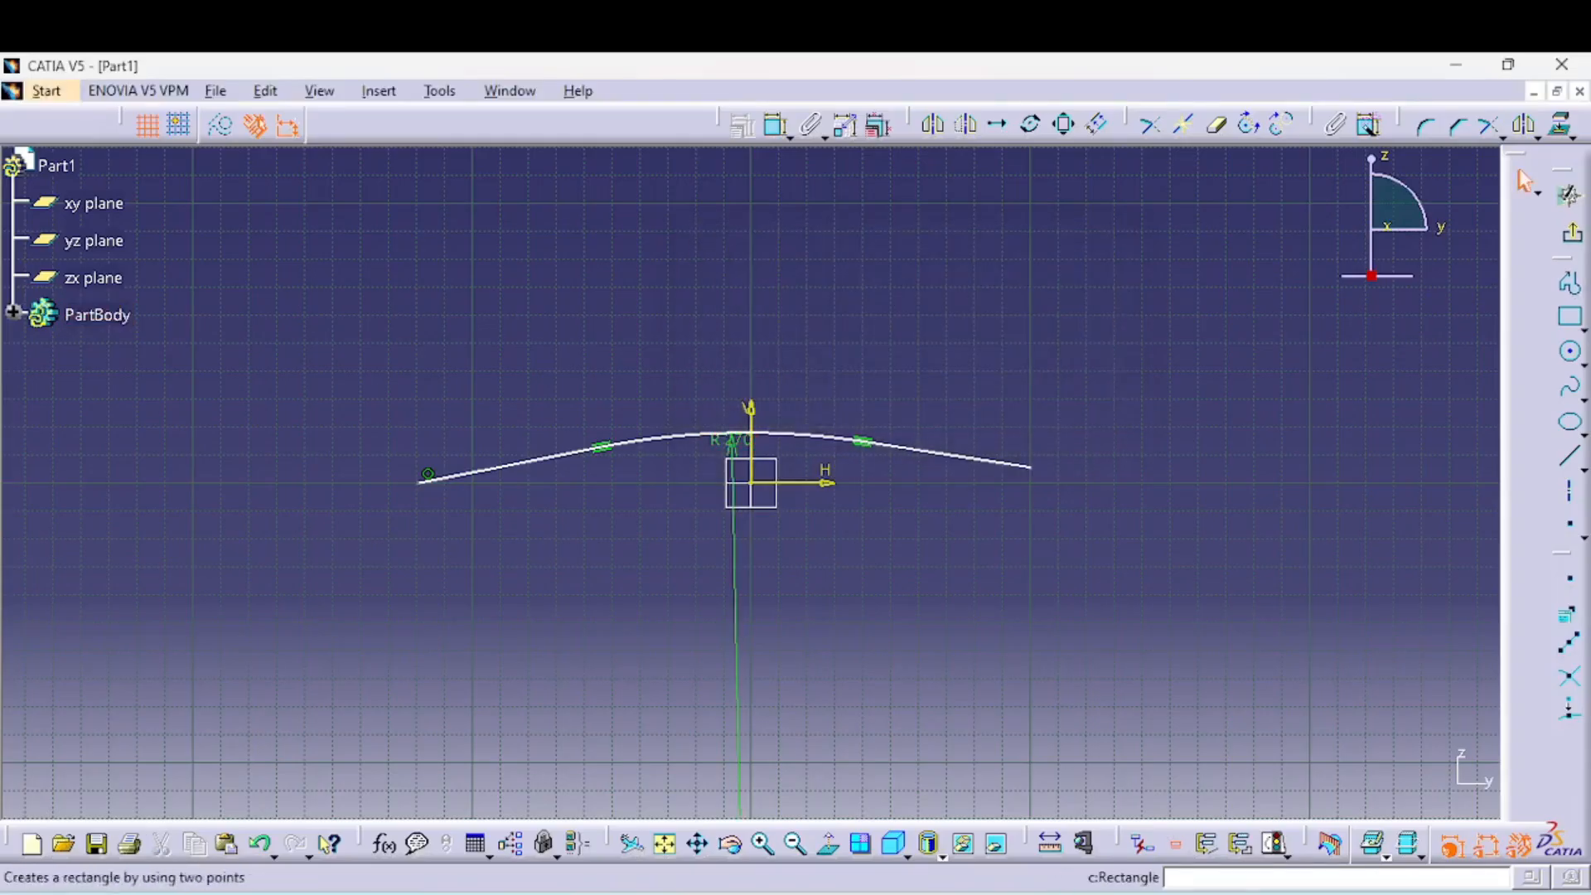
left_click(1571, 232)
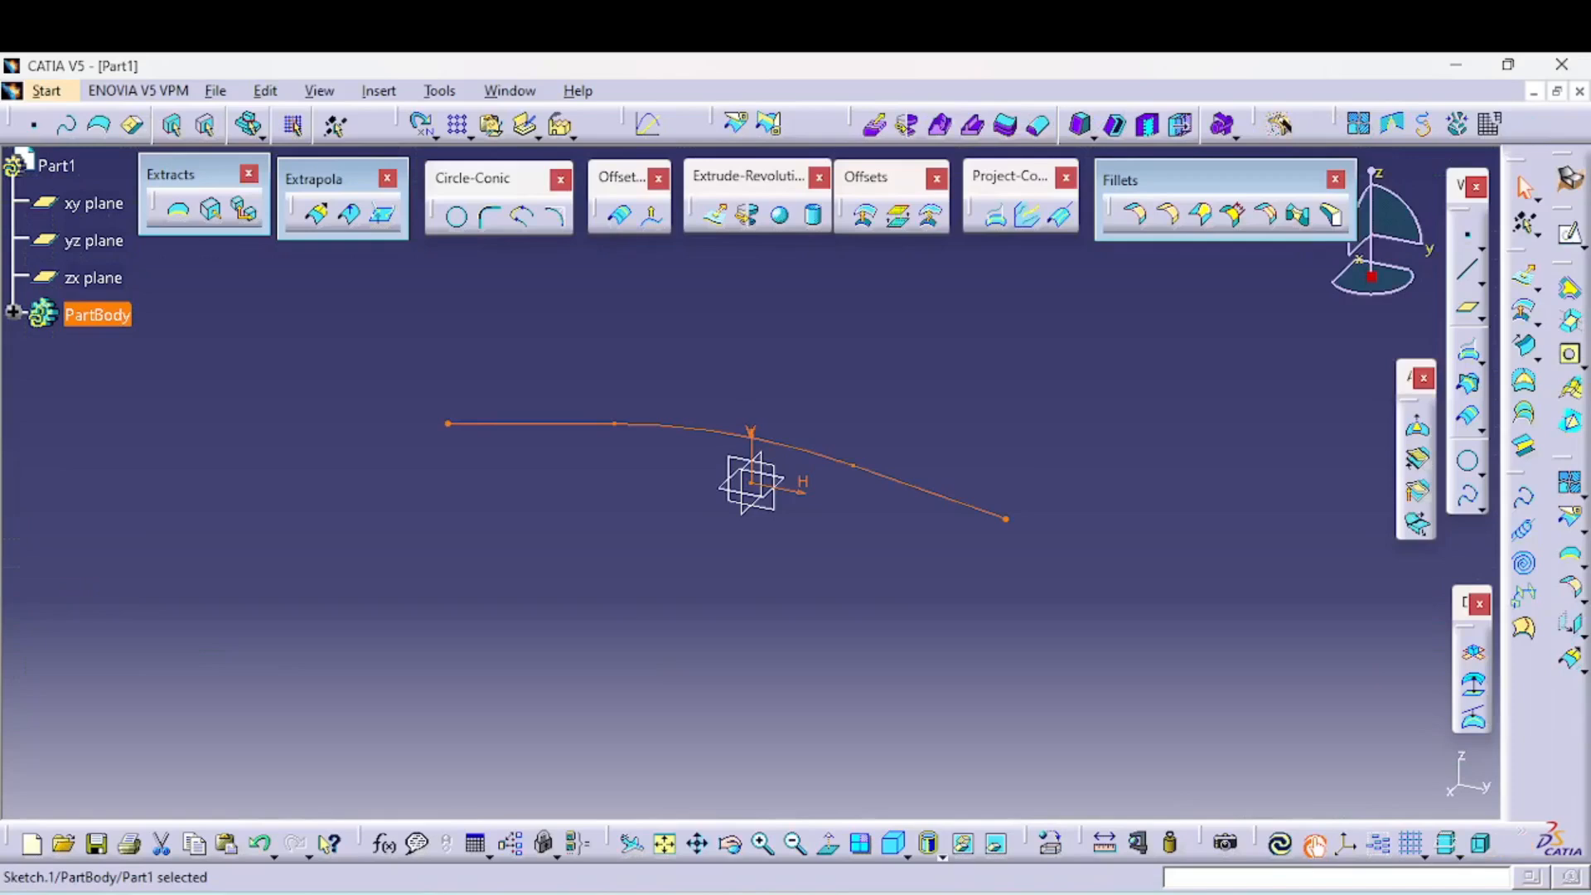
- Begin an extruded surface from the curved sketch, using the sketch normal as direction
middle_click_drag(751, 448, 696, 486)
left_click(716, 215)
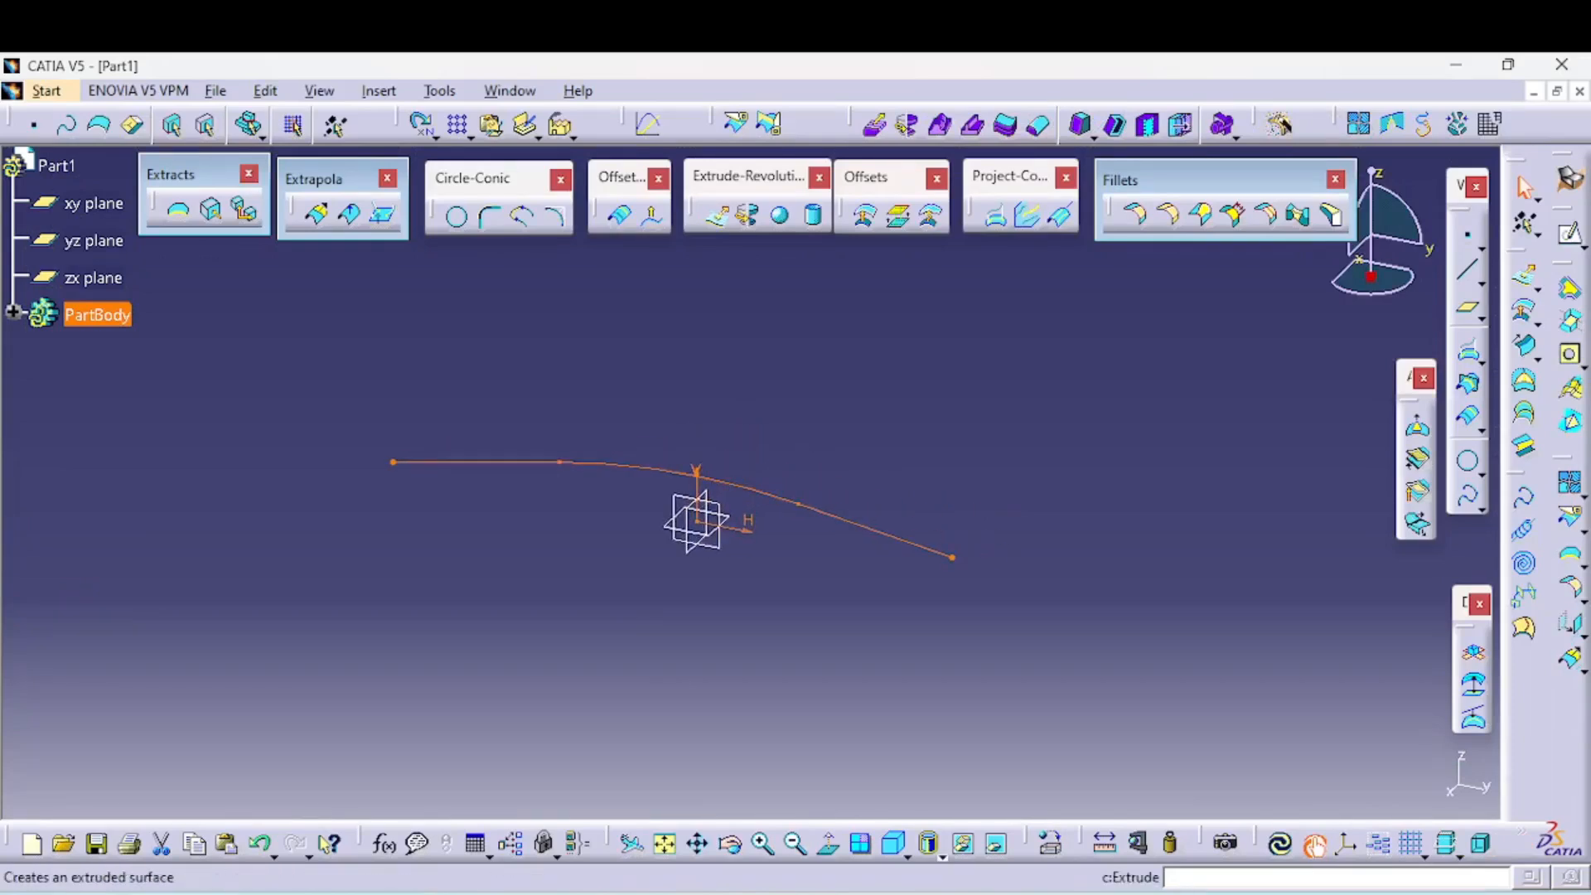
left_click(715, 213)
mouse_move(837, 447)
middle_mouse_down()
mouse_move(800, 543)
mouse_move(827, 439)
middle_mouse_up()
middle_click_drag(808, 514, 767, 493)
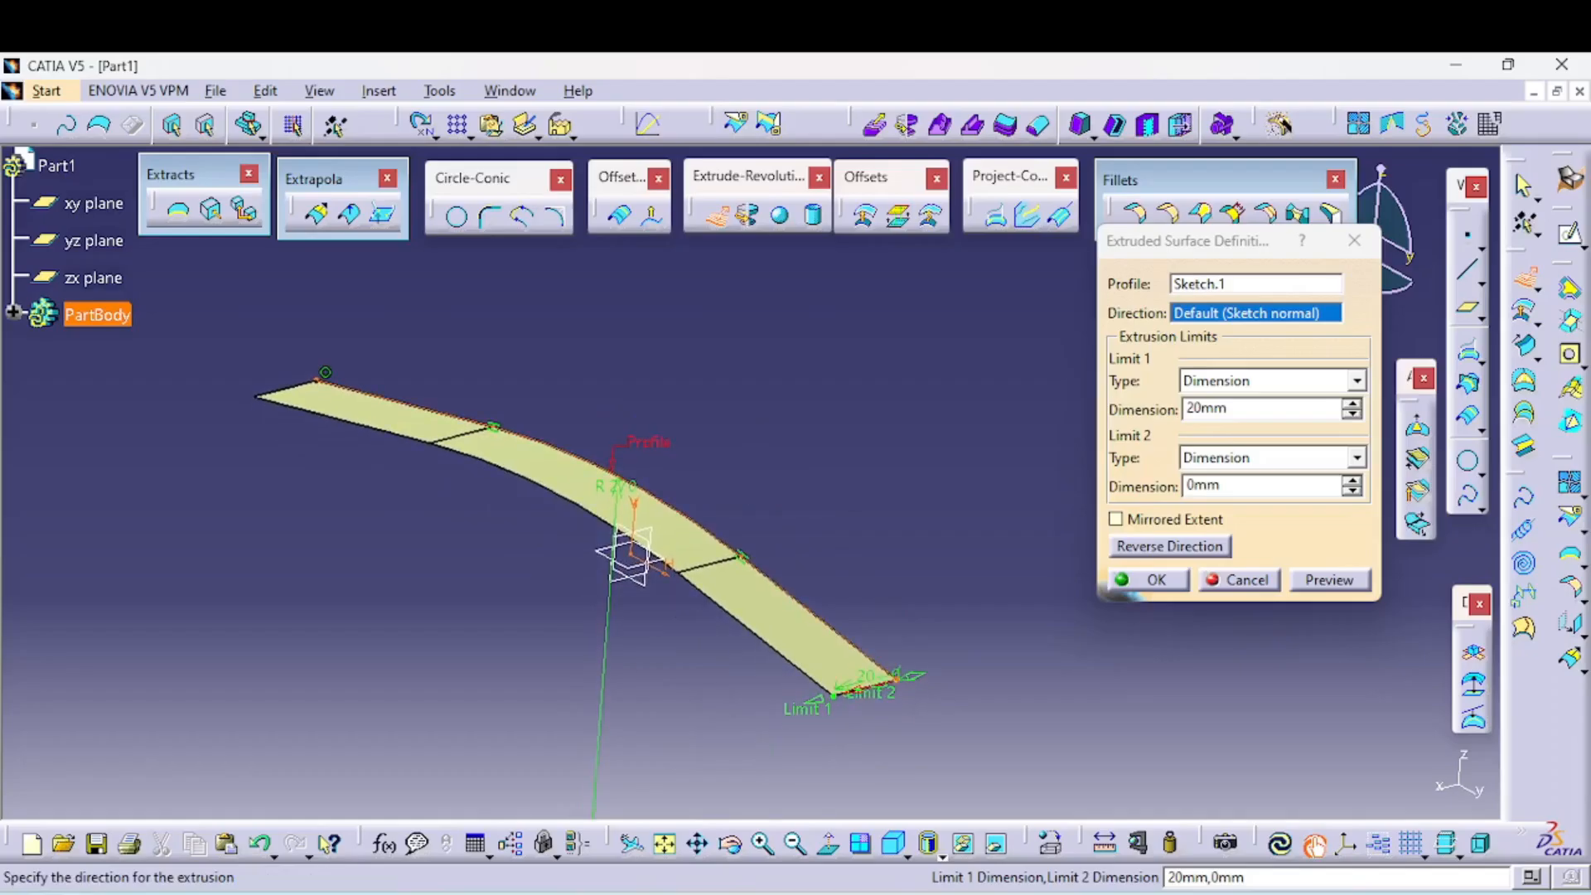
middle_click_drag(818, 501, 812, 423)
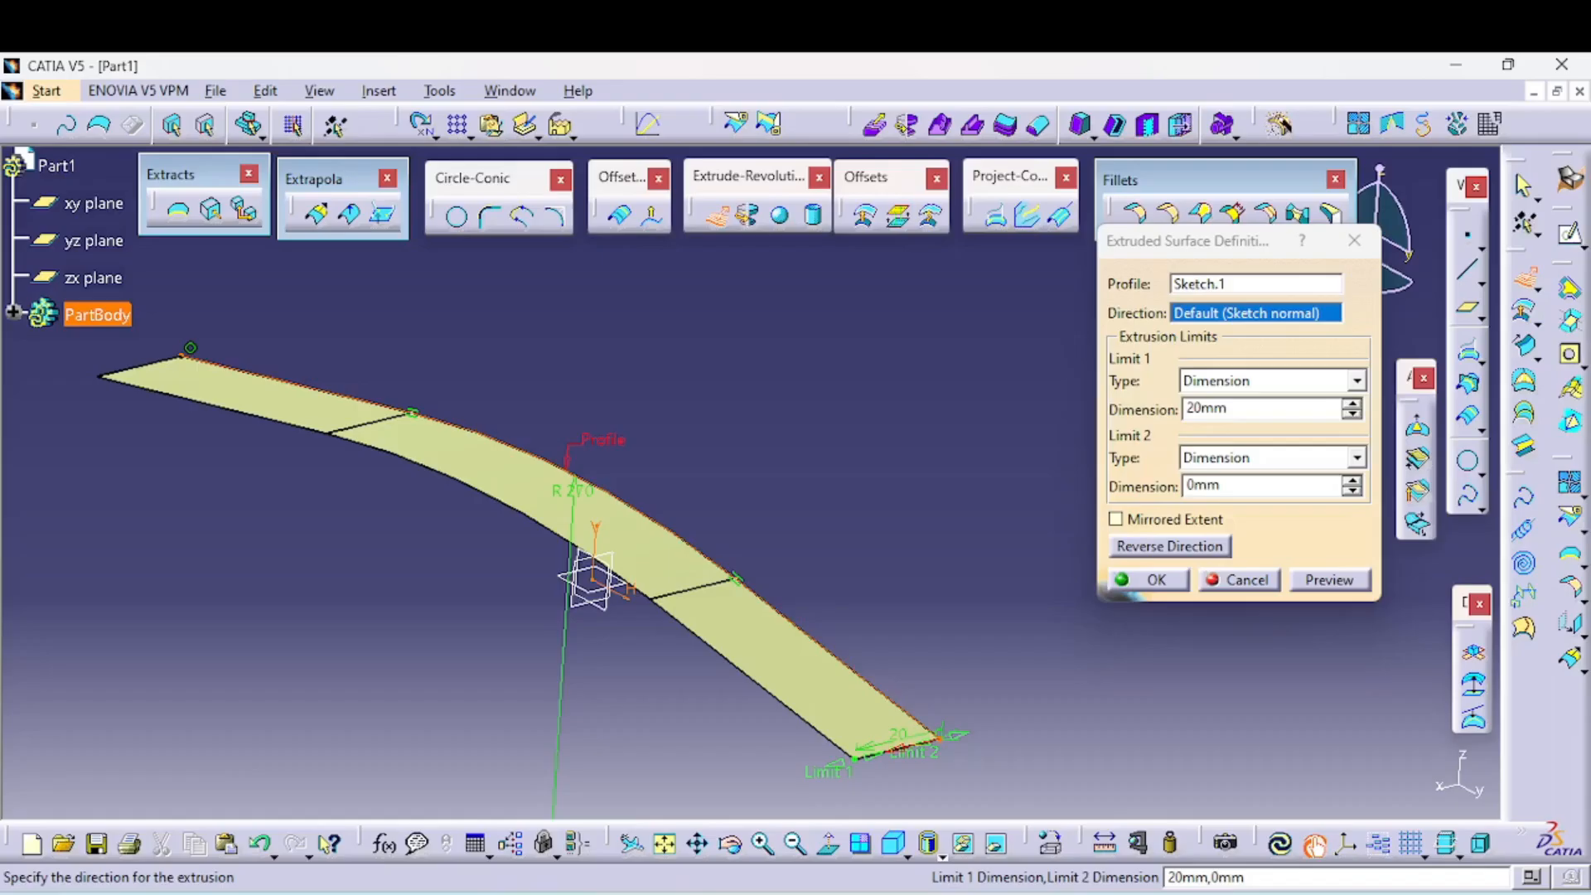
middle_click_drag(895, 491, 816, 489)
- Examine the extrusion's reversed direction and the available direction options, and preview the surface along the sketch normal
left_click(1169, 547)
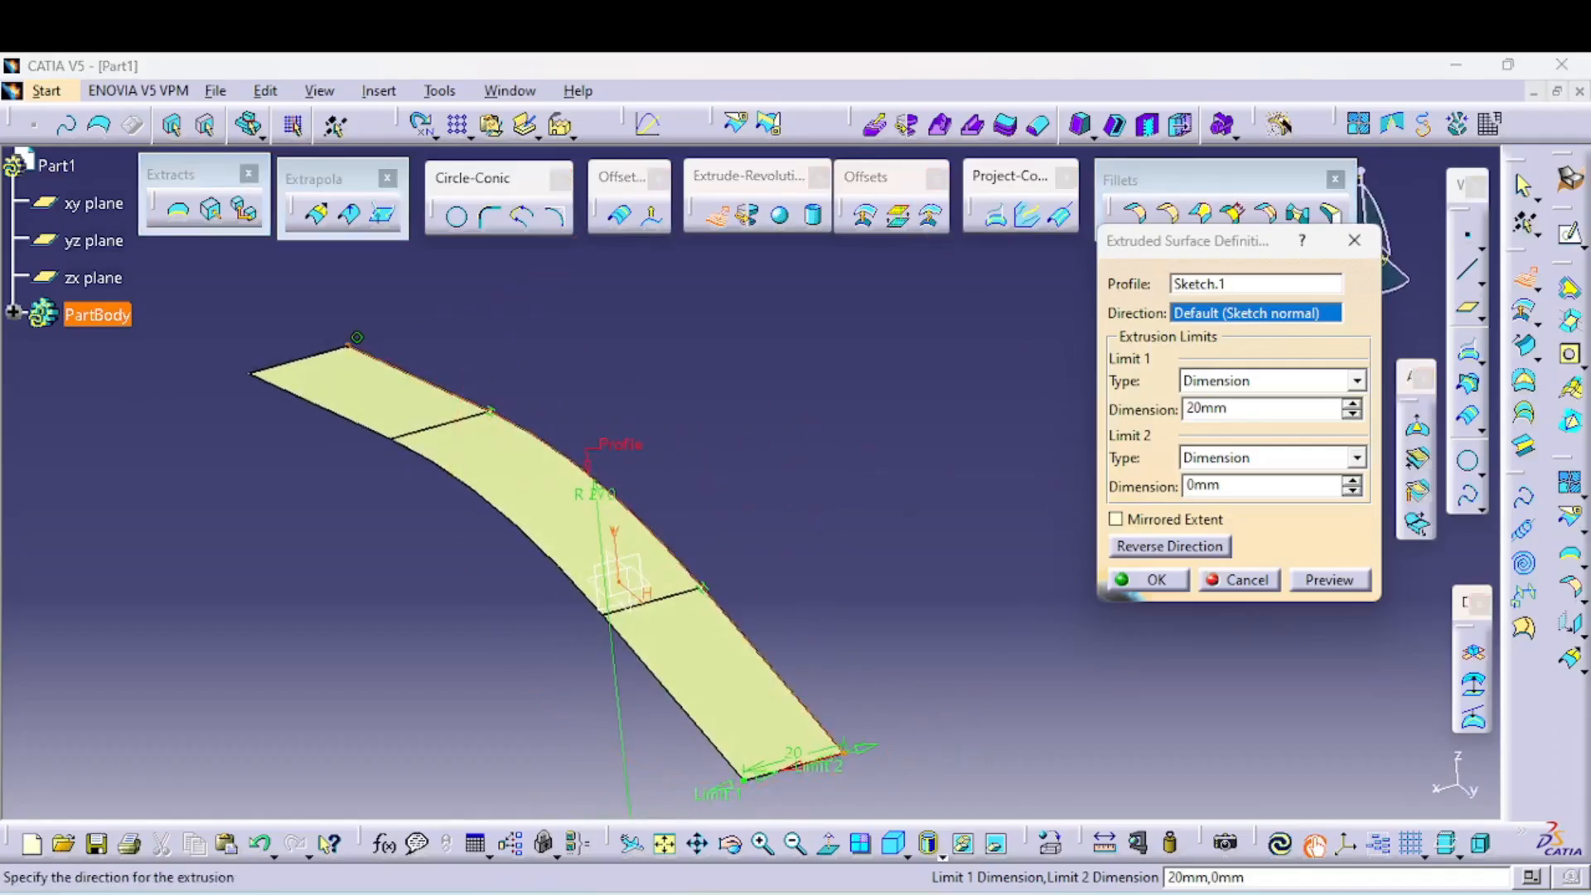
left_click(1170, 547)
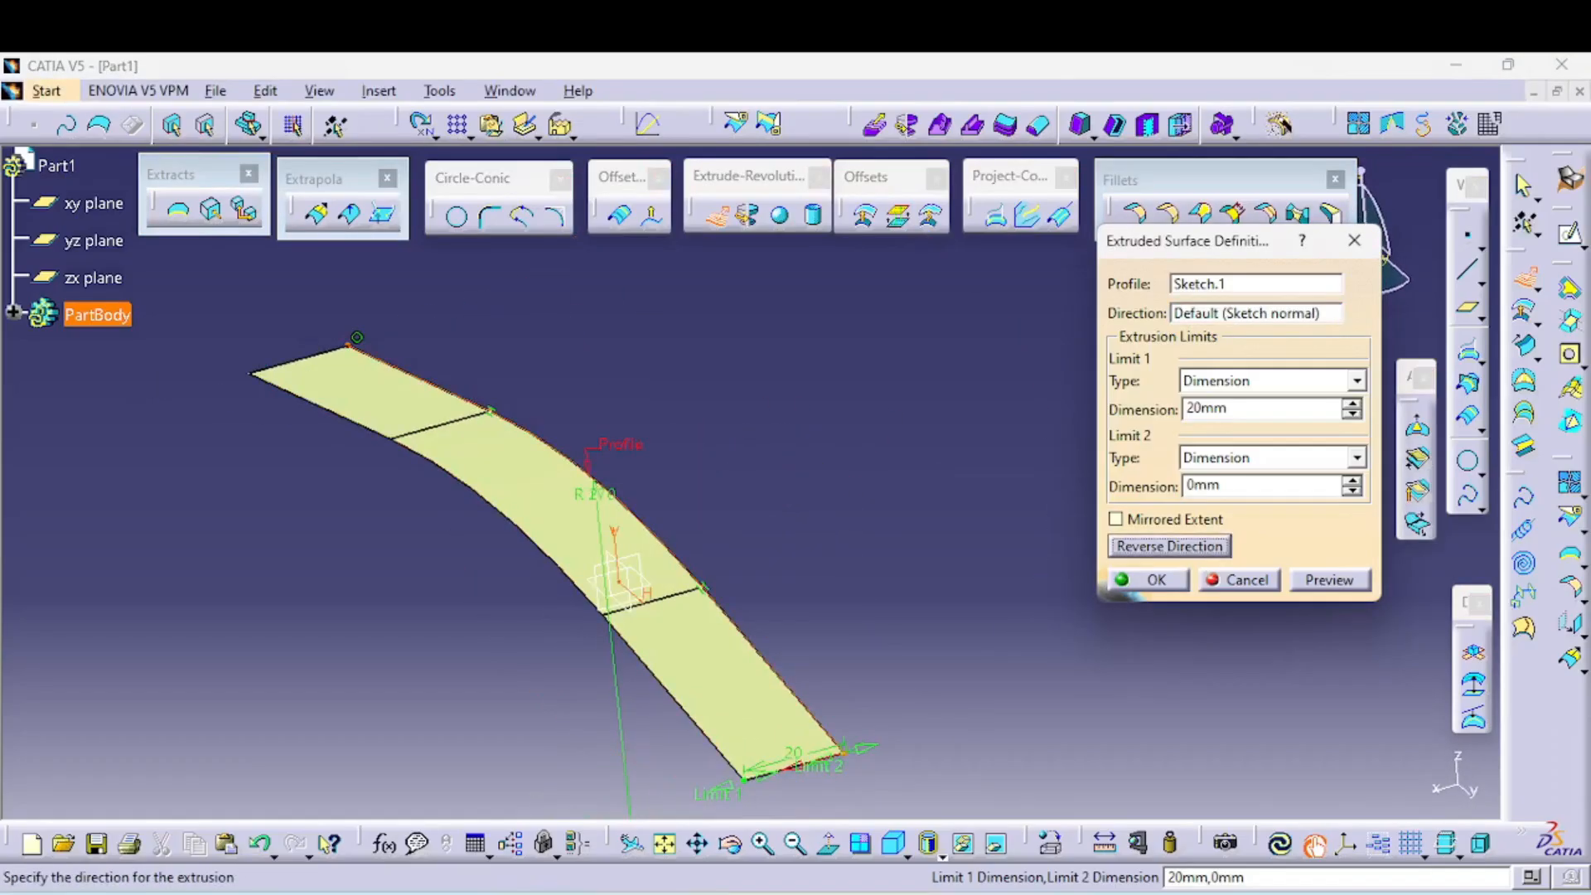
middle_click_drag(895, 498, 895, 479)
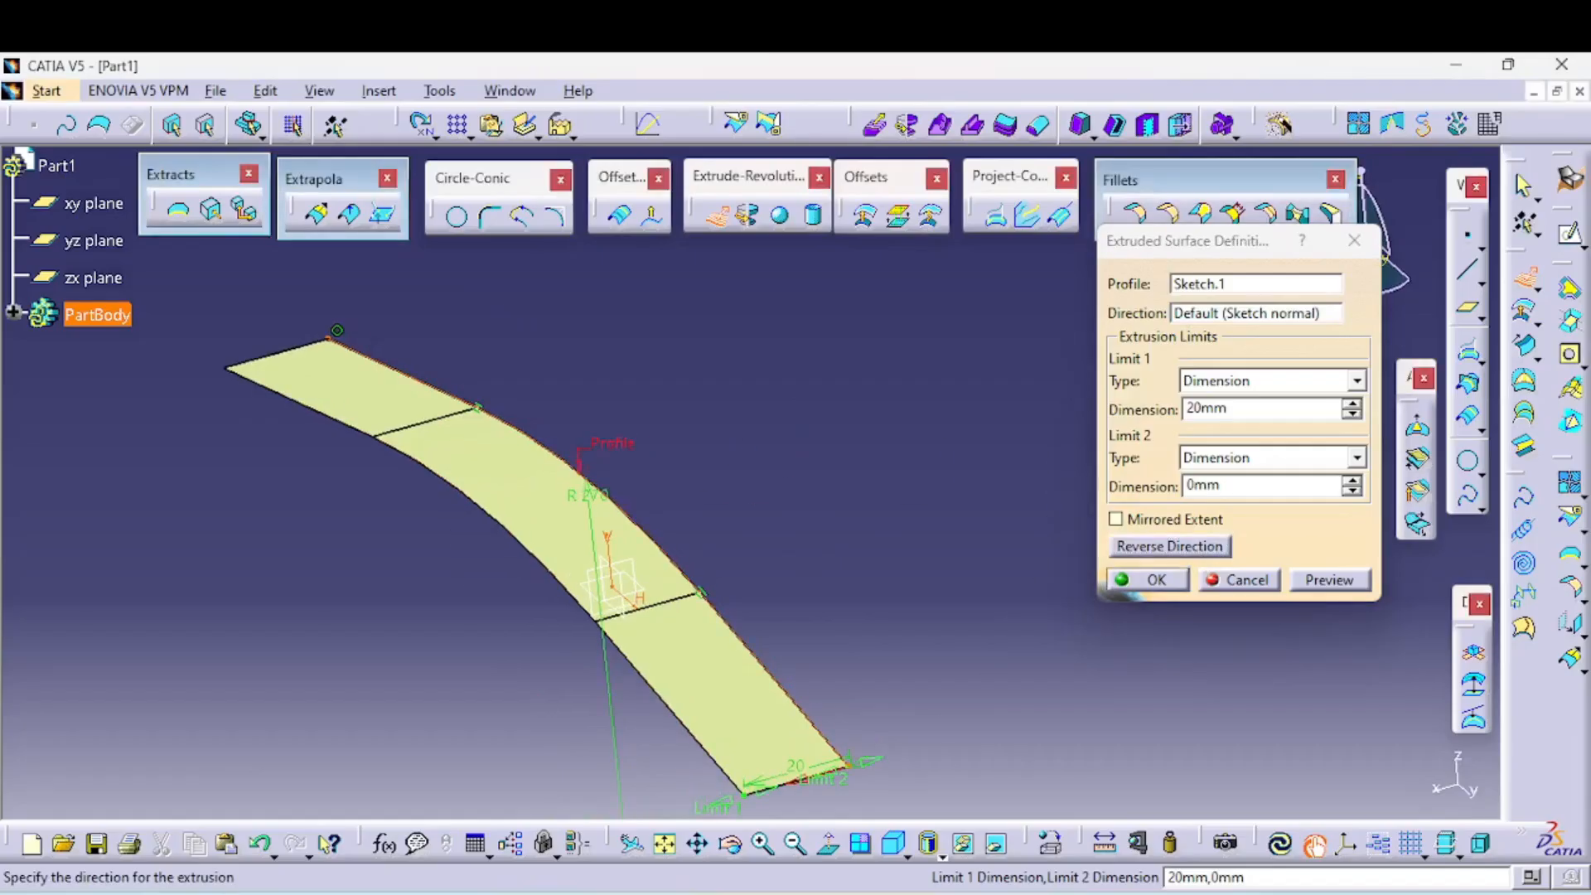
left_click(1255, 314)
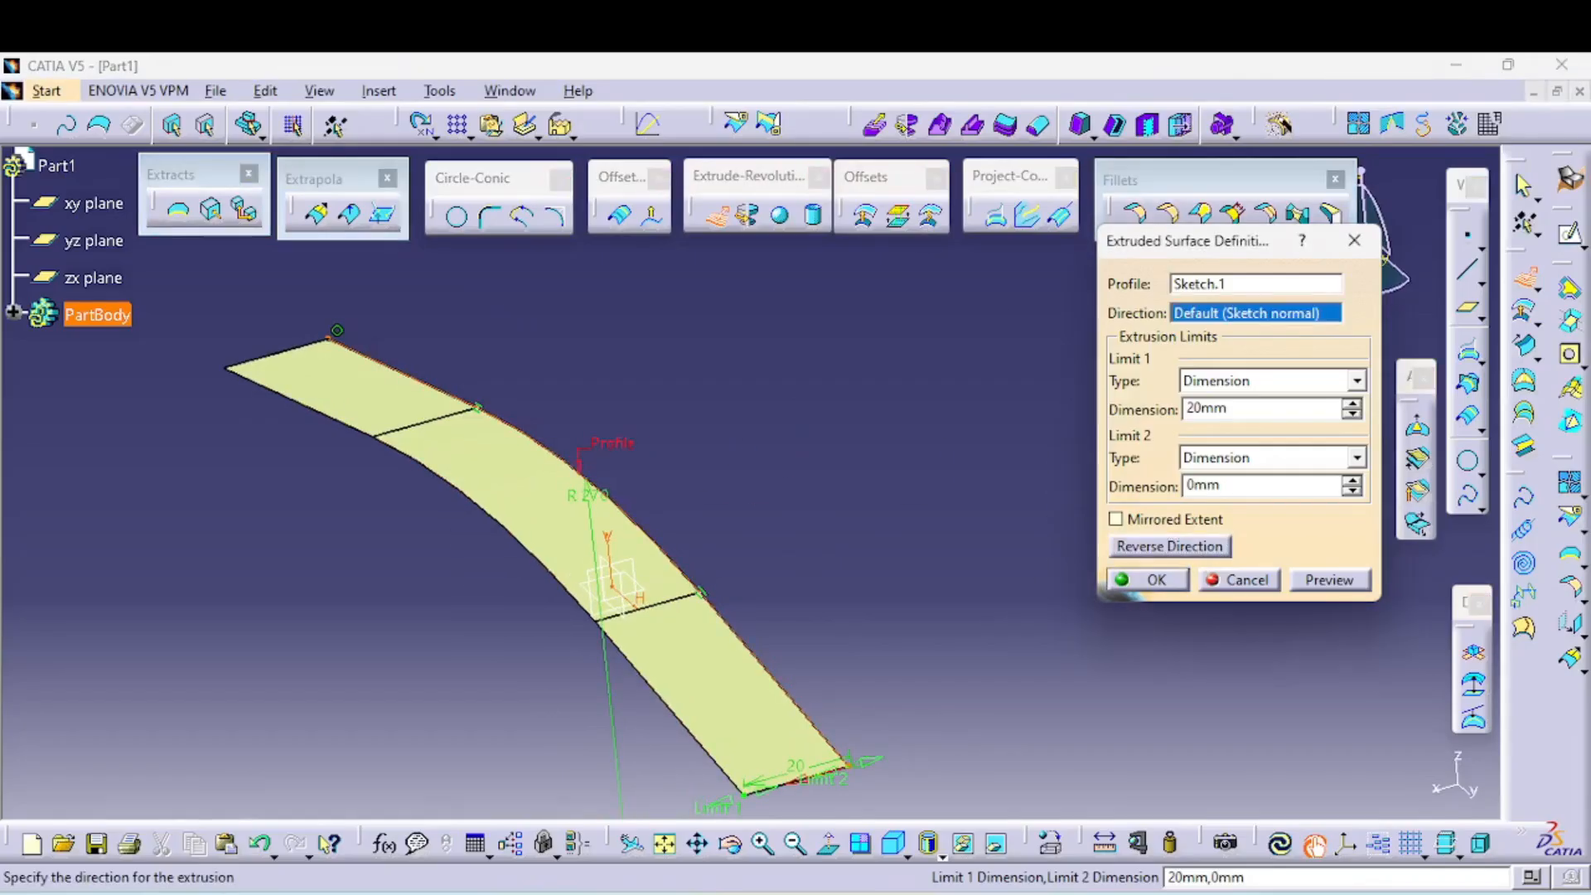
right_click(1200, 313)
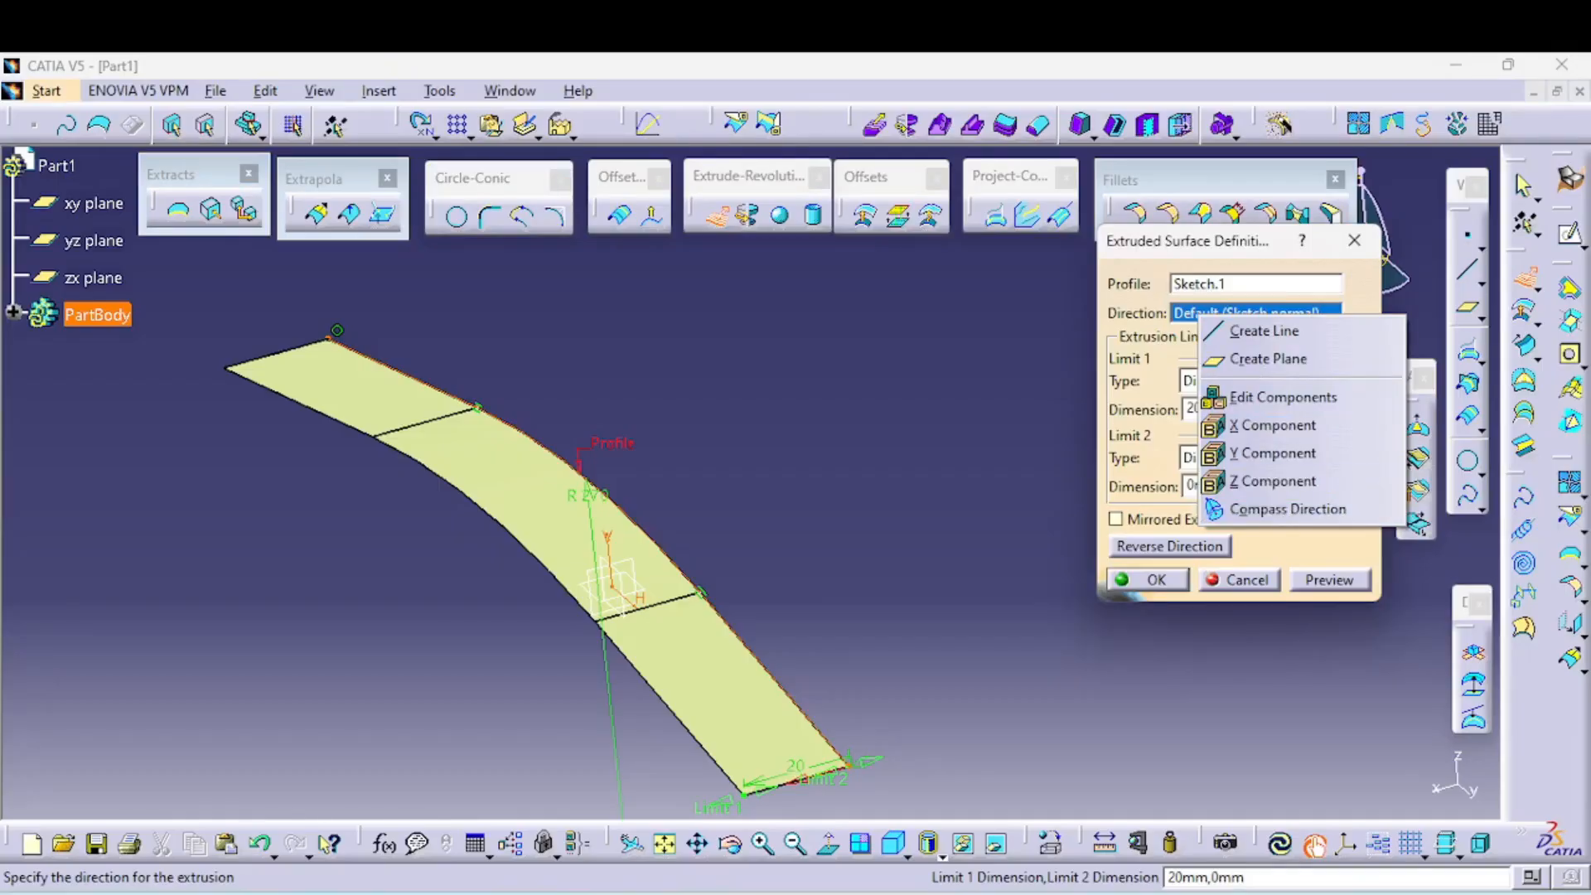
left_click(780, 545)
middle_click_drag(780, 545, 816, 535)
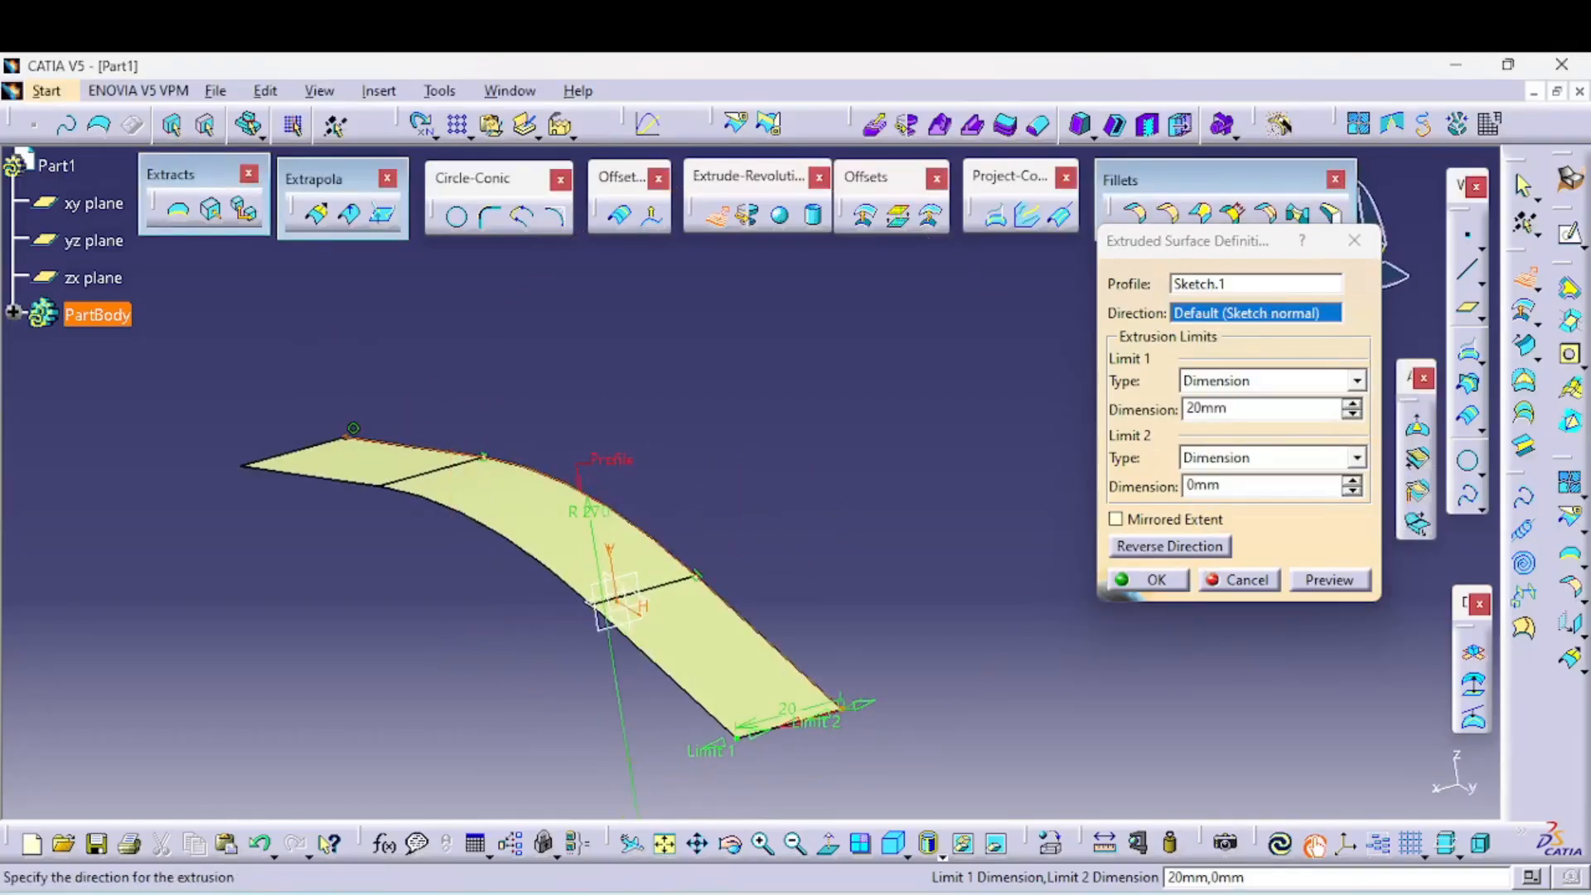
left_click(1329, 581)
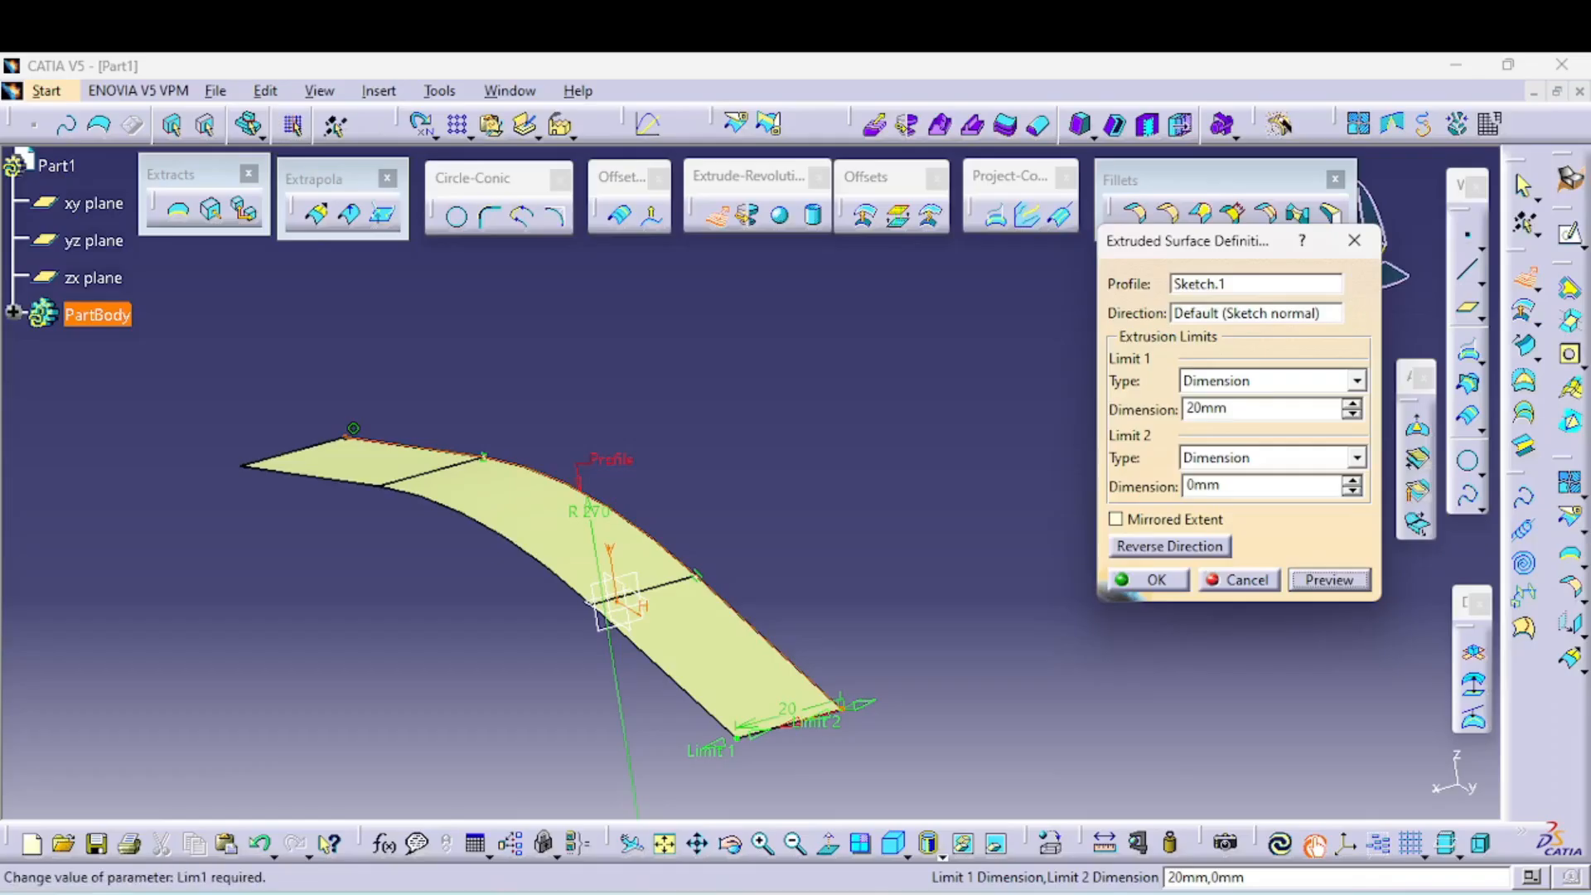
- Set the extrusion's first limit to 21 mm by dimension and reverse the extrusion direction
left_click(1353, 403)
left_click(1352, 403)
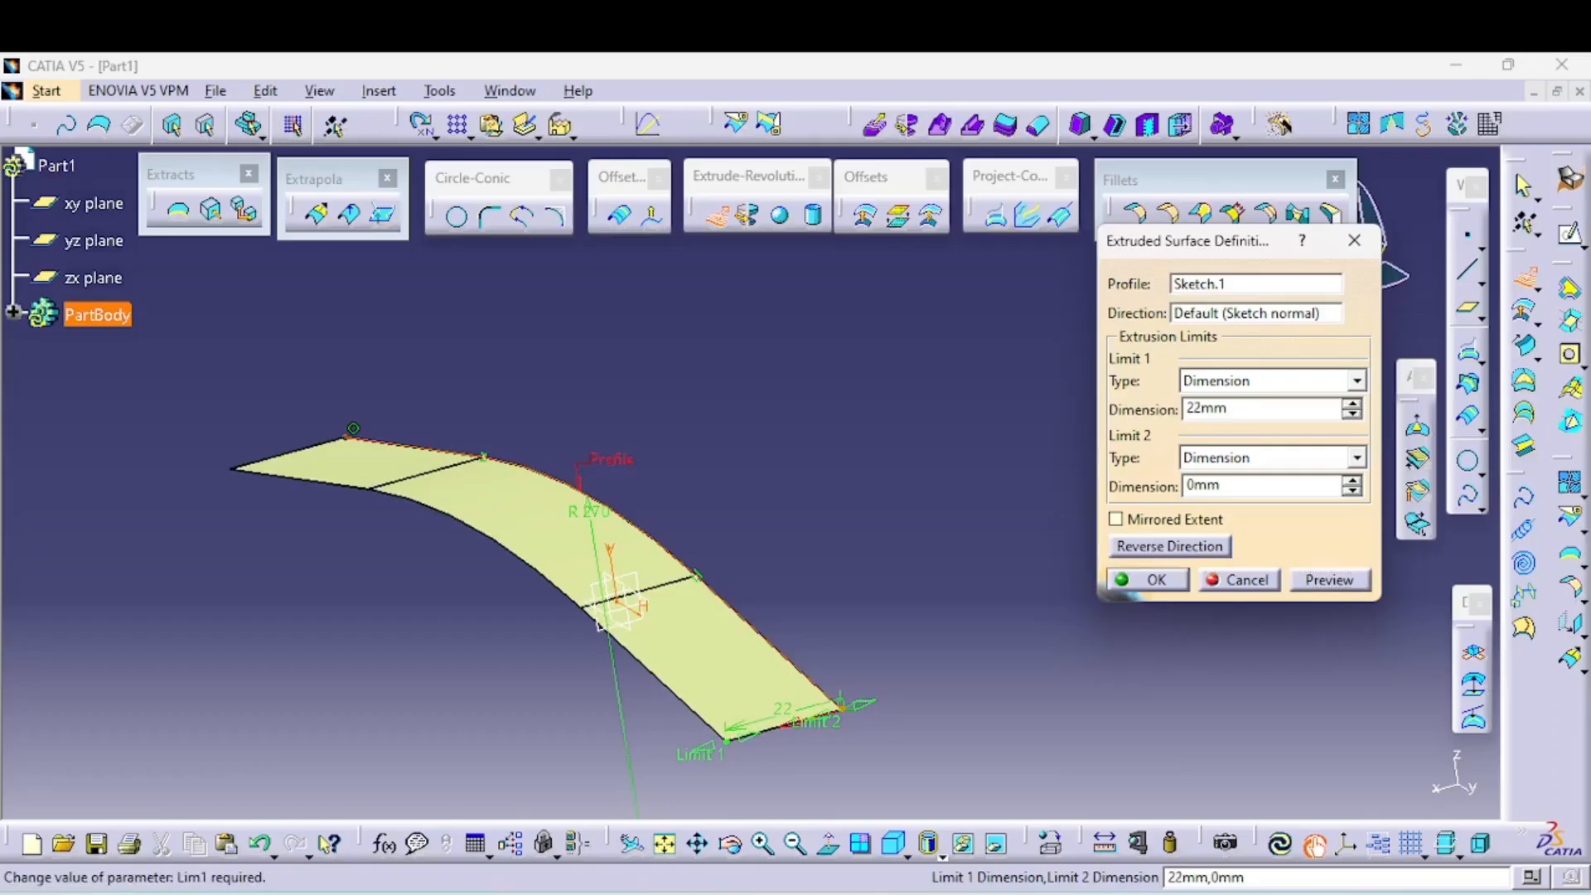
left_click(1353, 414)
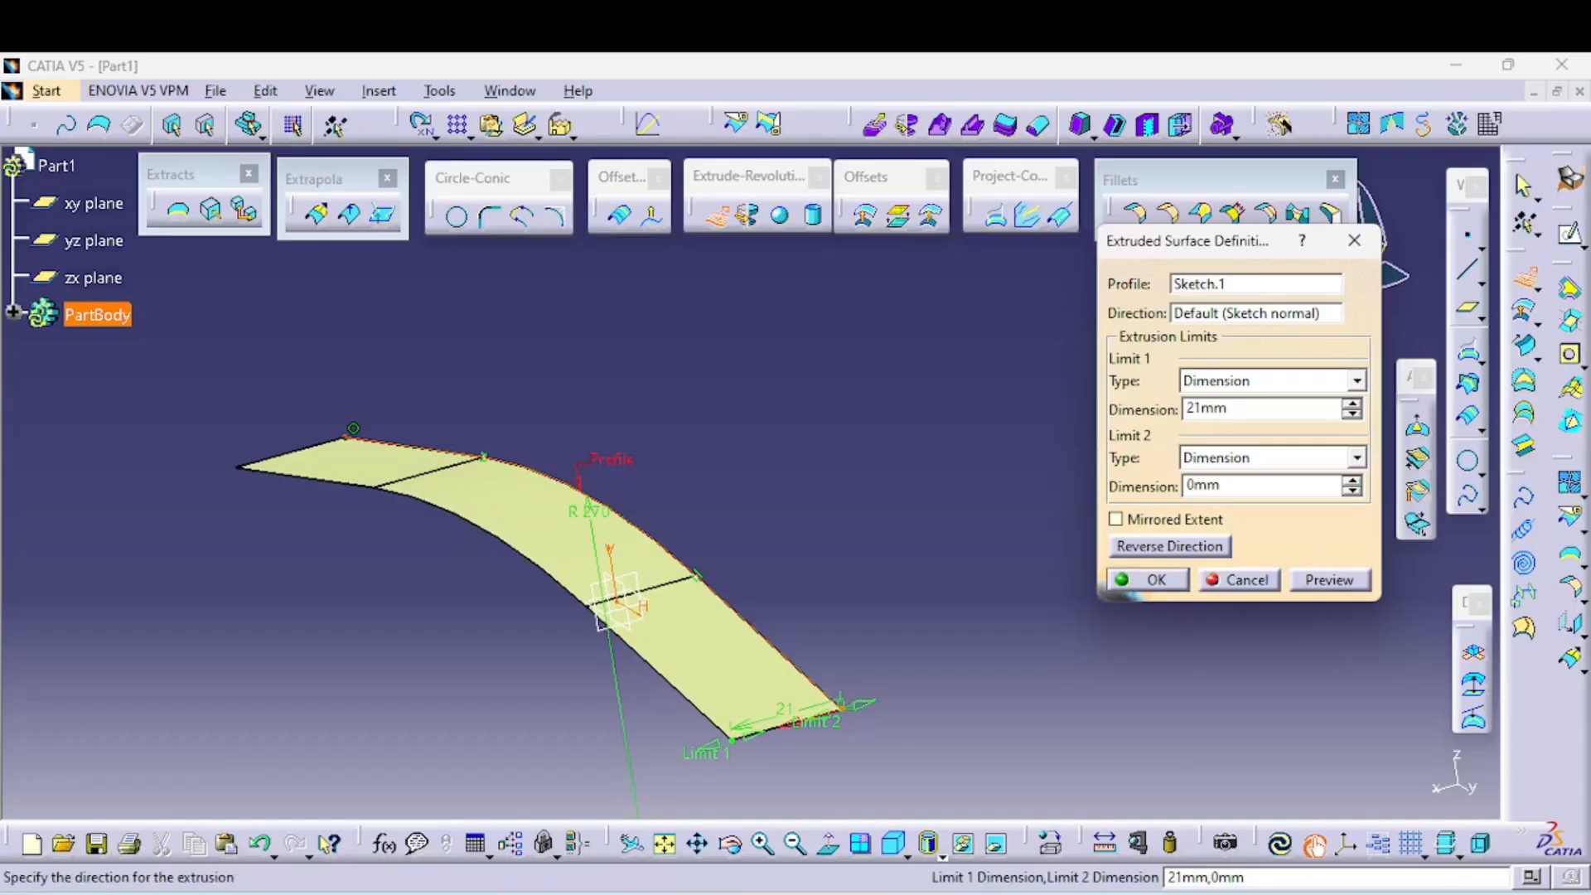
left_click(1357, 380)
left_click(1268, 405)
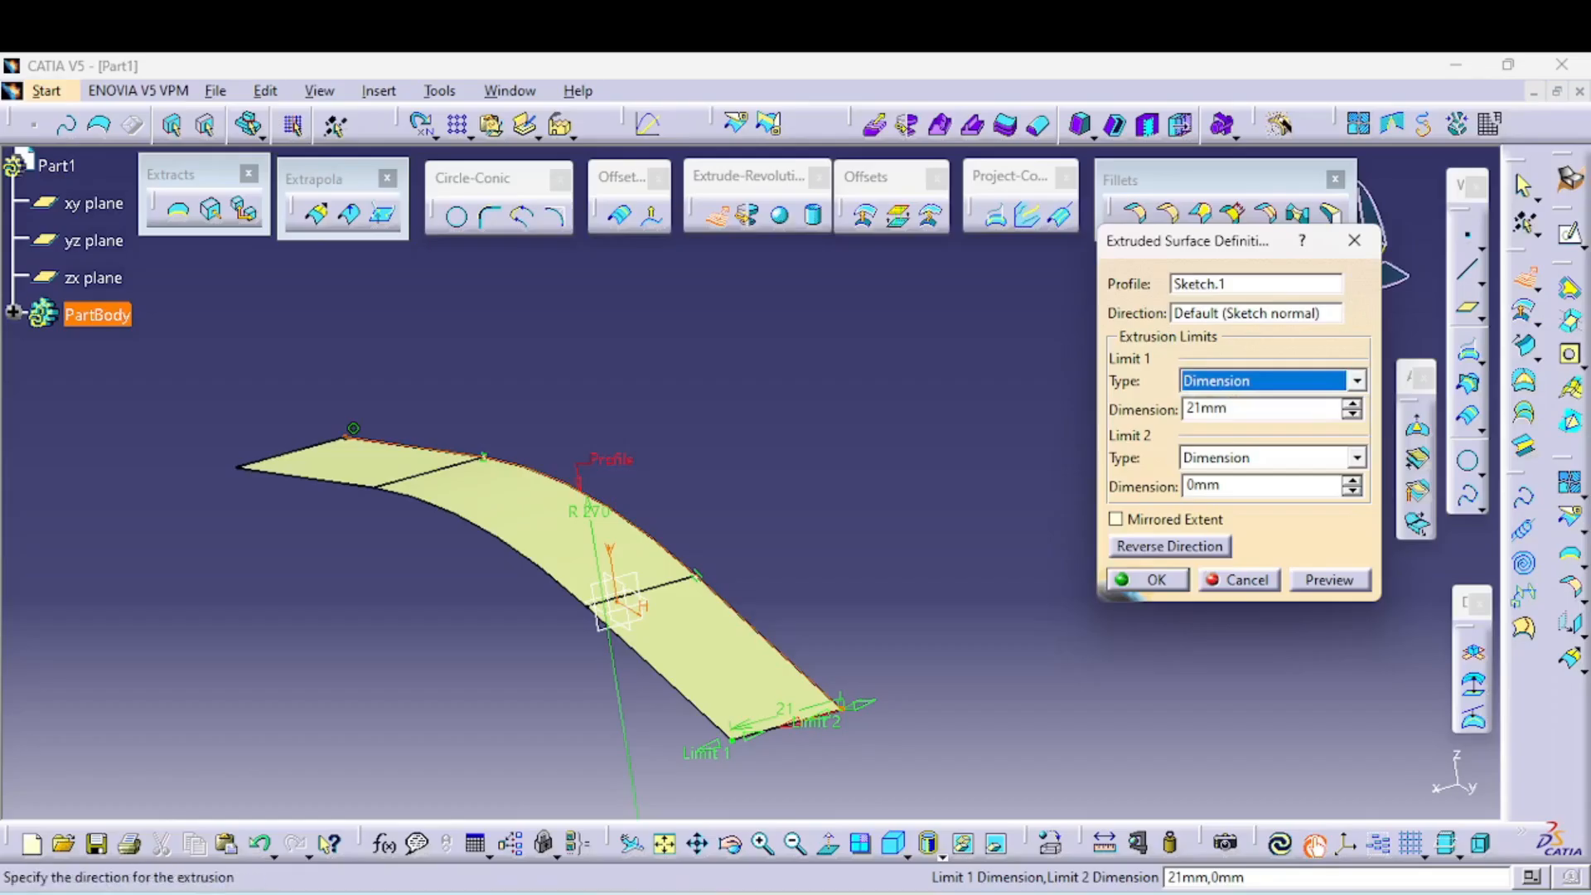
left_click(1169, 546)
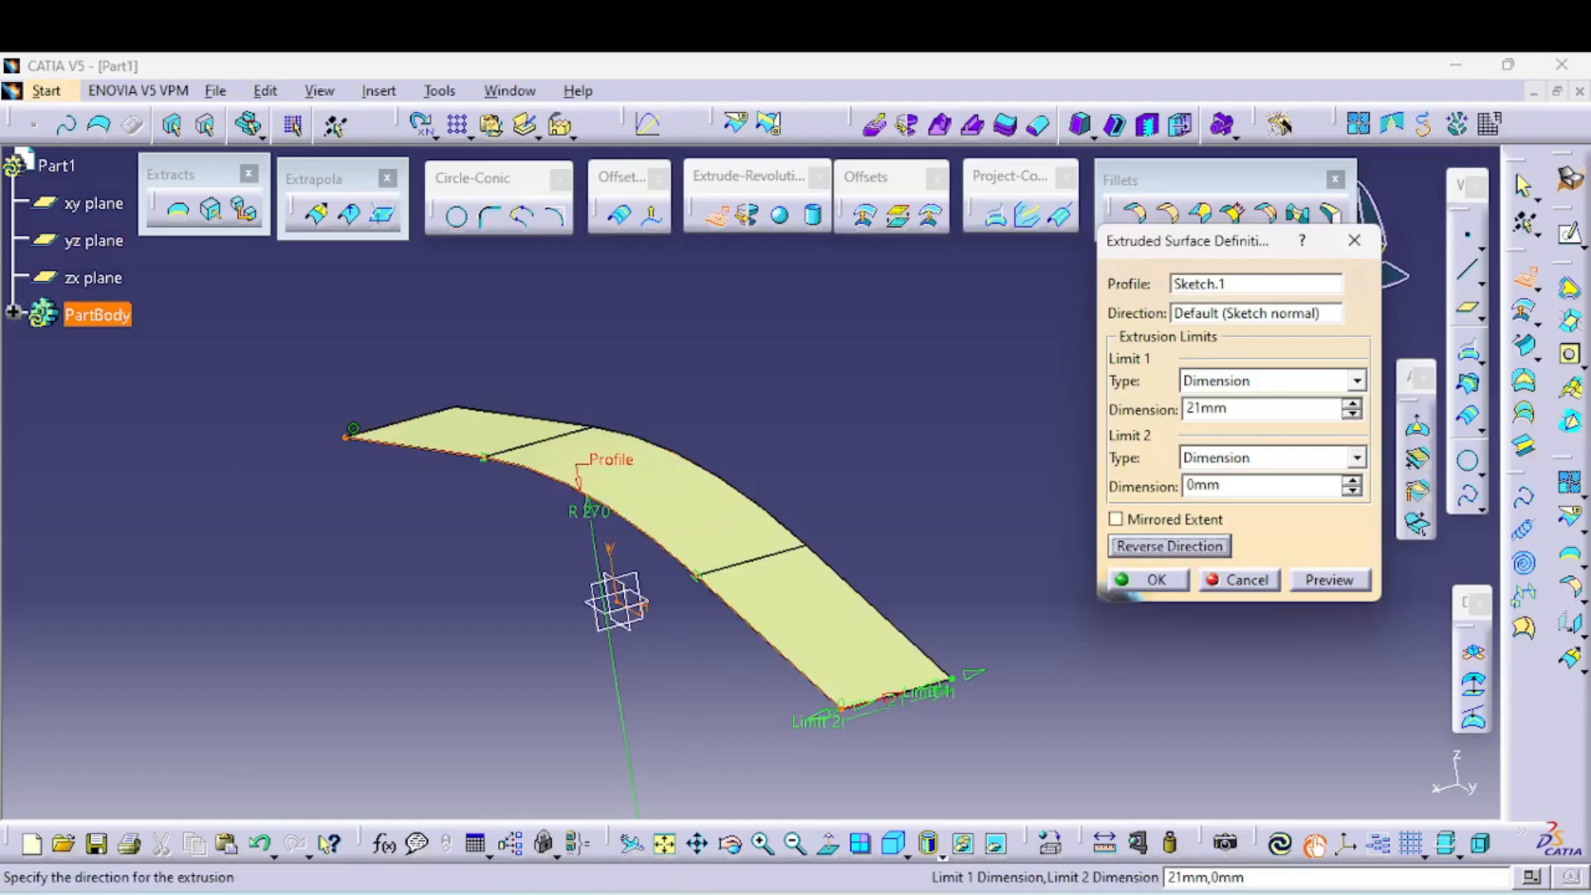
- Try a second extrusion limit of 10 mm and reset it to 0 mm
left_click(1353, 480)
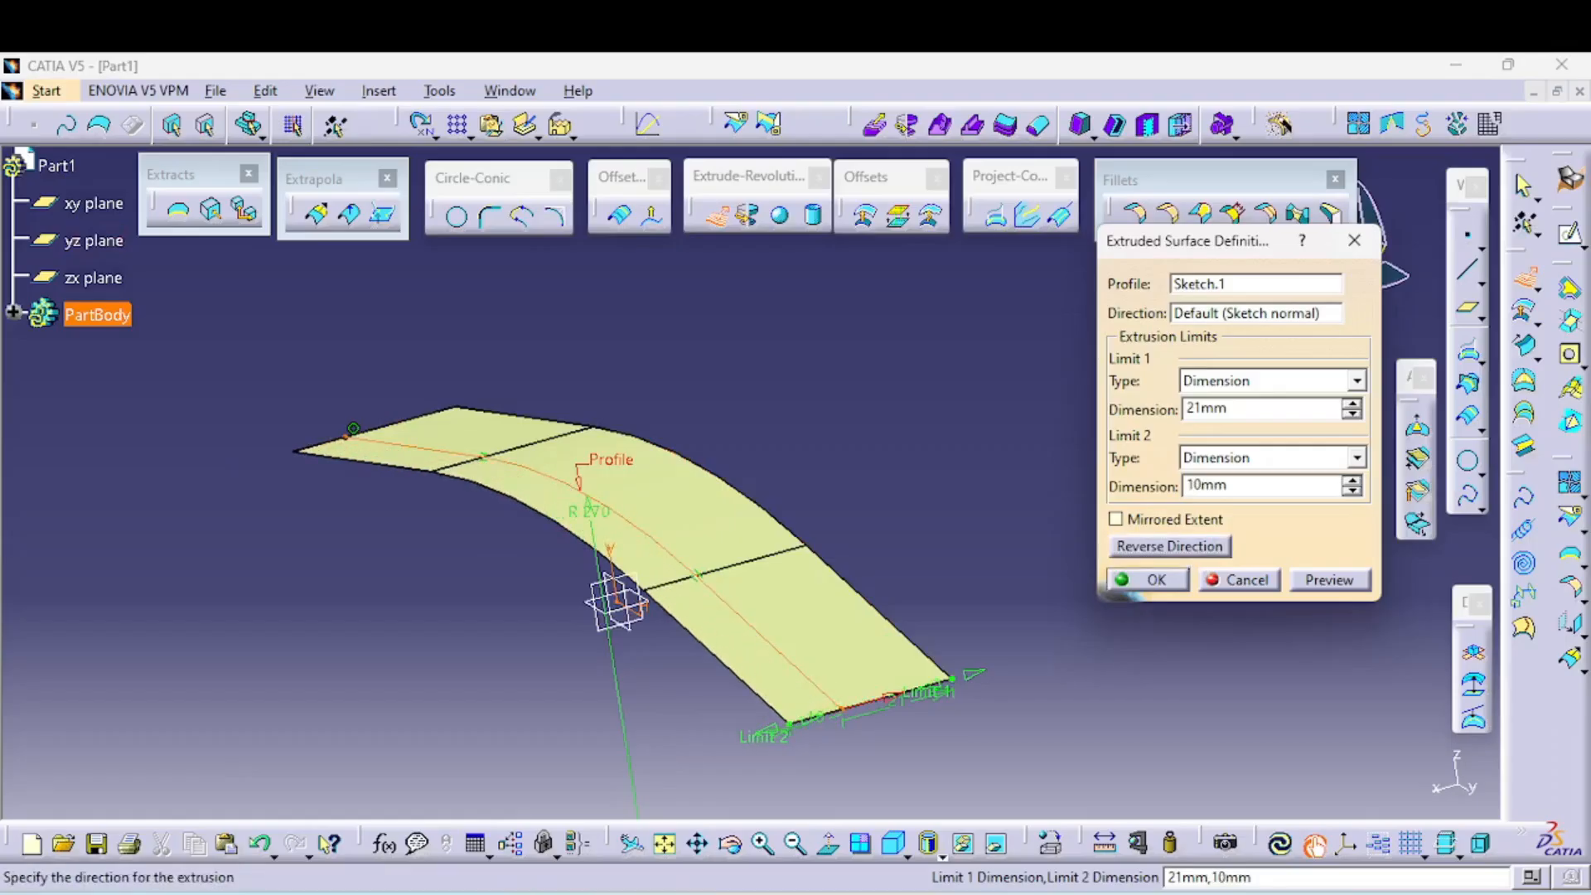
double_click(1208, 486)
type("0")
key("Tab")
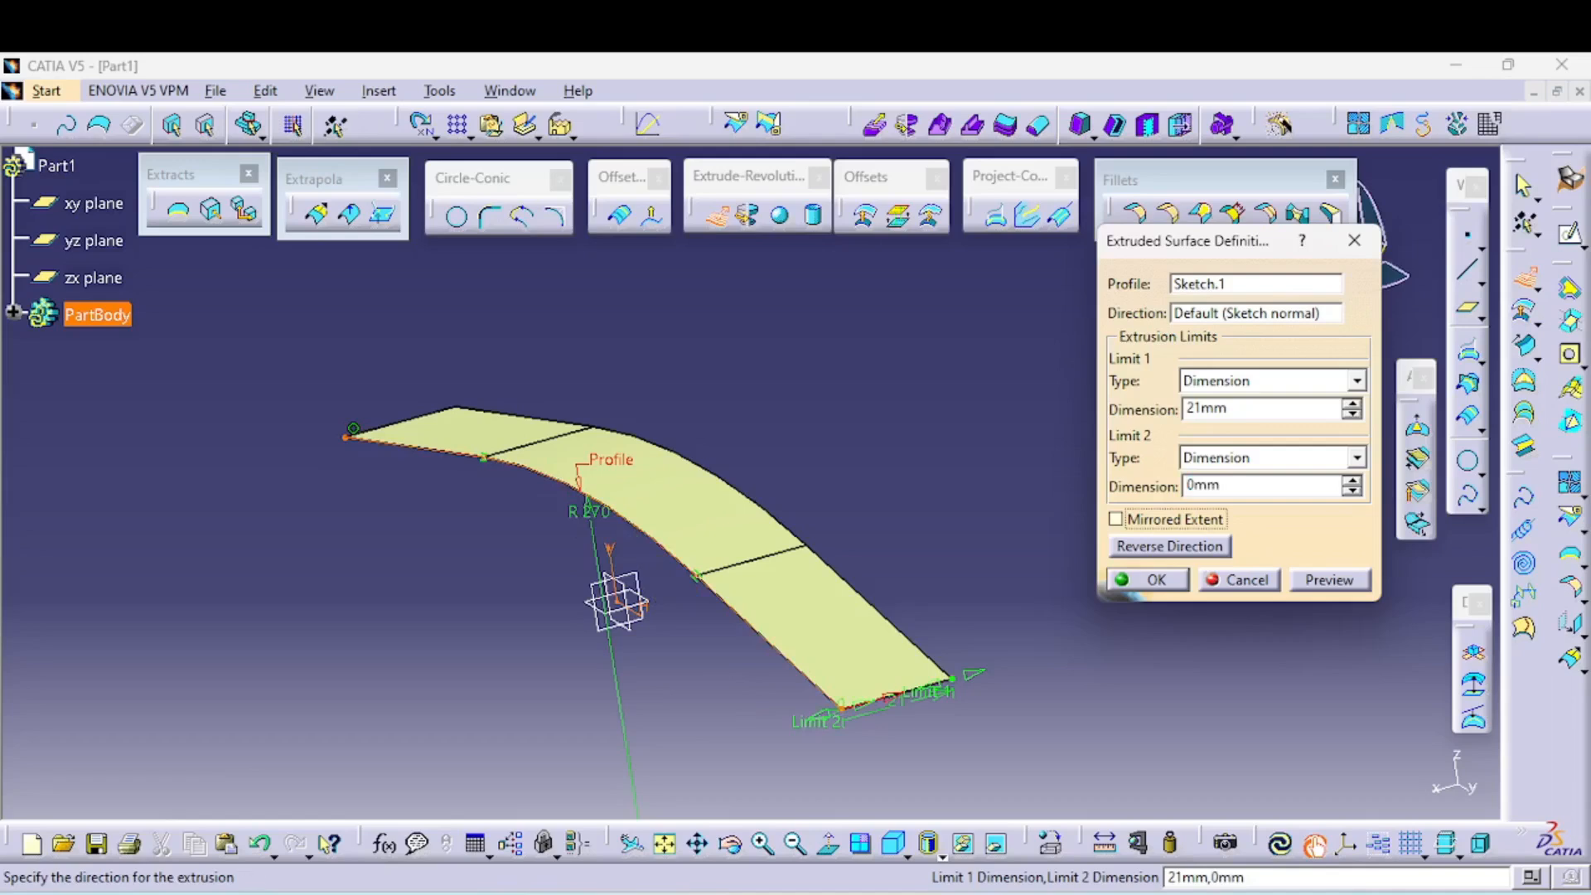
- Mirror the 21 mm extent to both sides of the sketch, create the extruded surface and update the part
key("space")
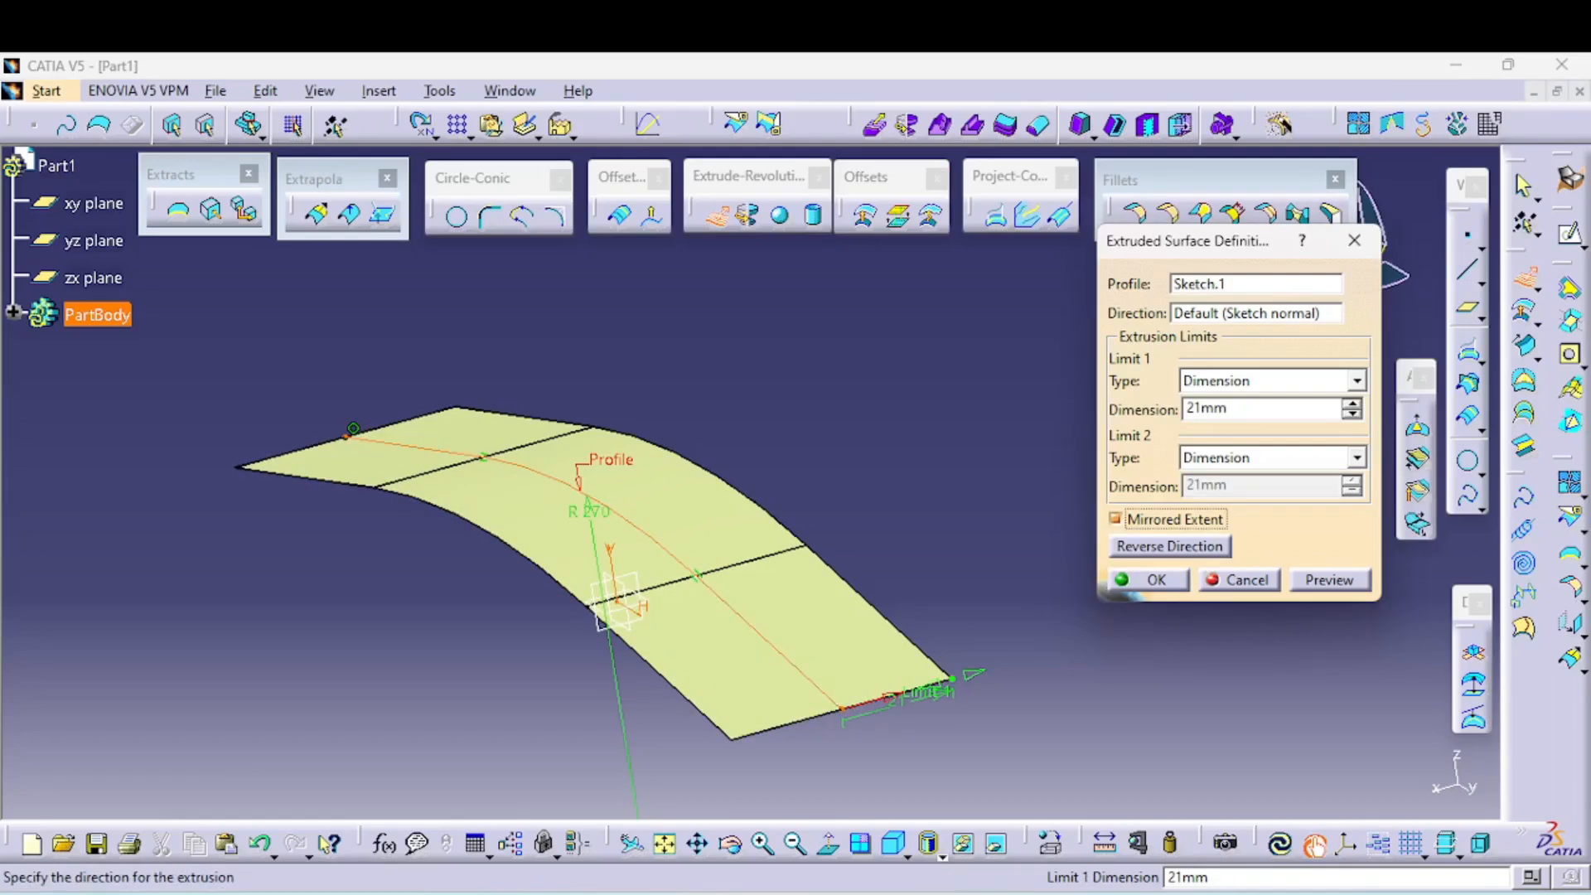
middle_click_drag(704, 497, 721, 464)
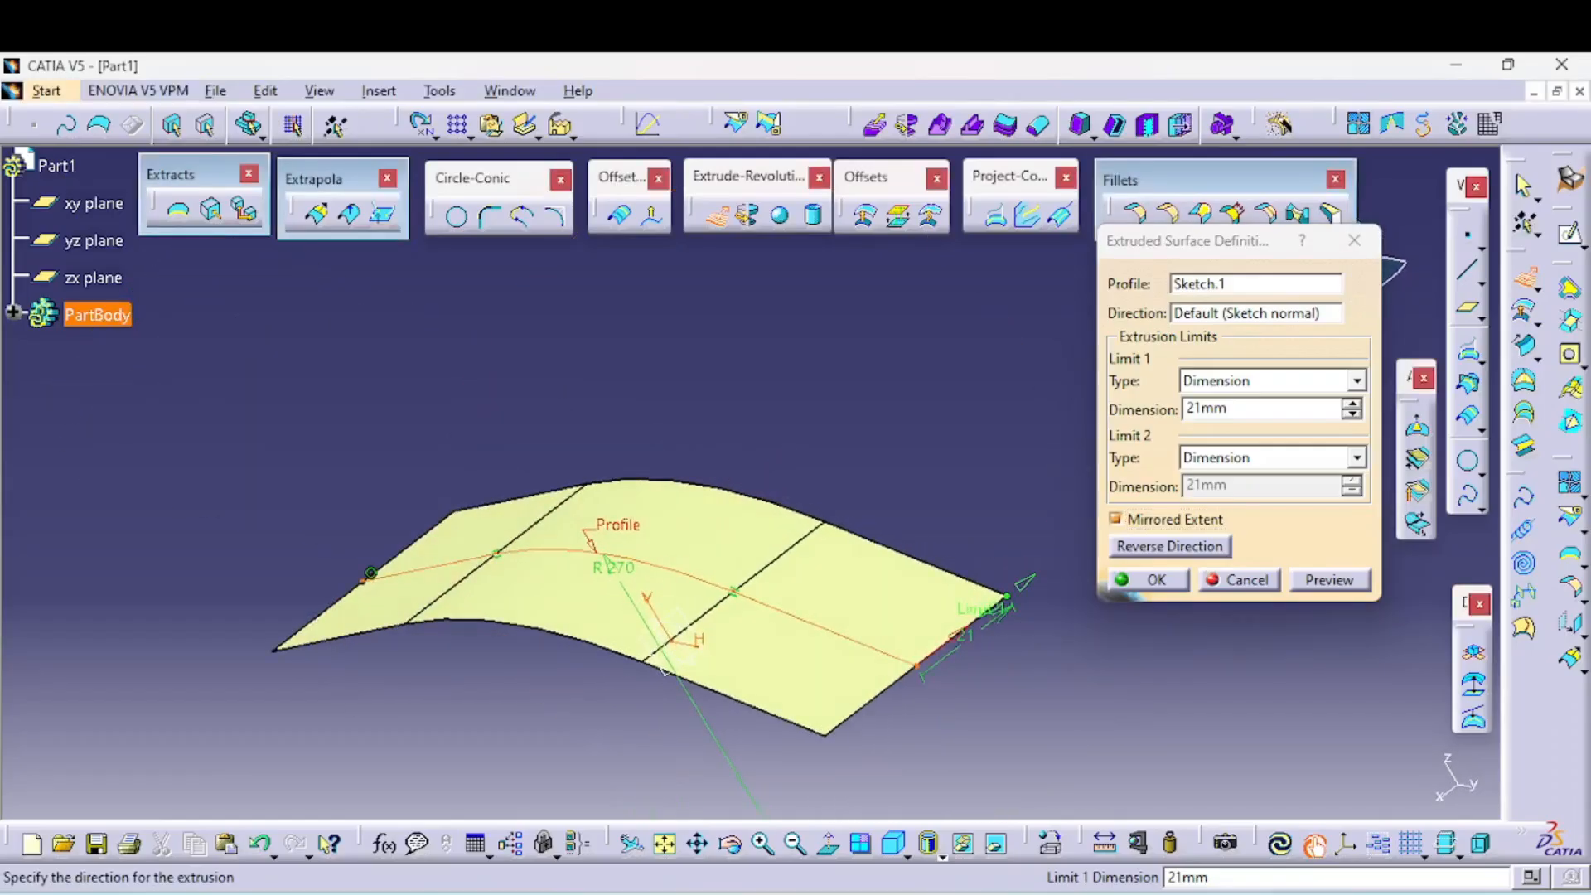
key("Return")
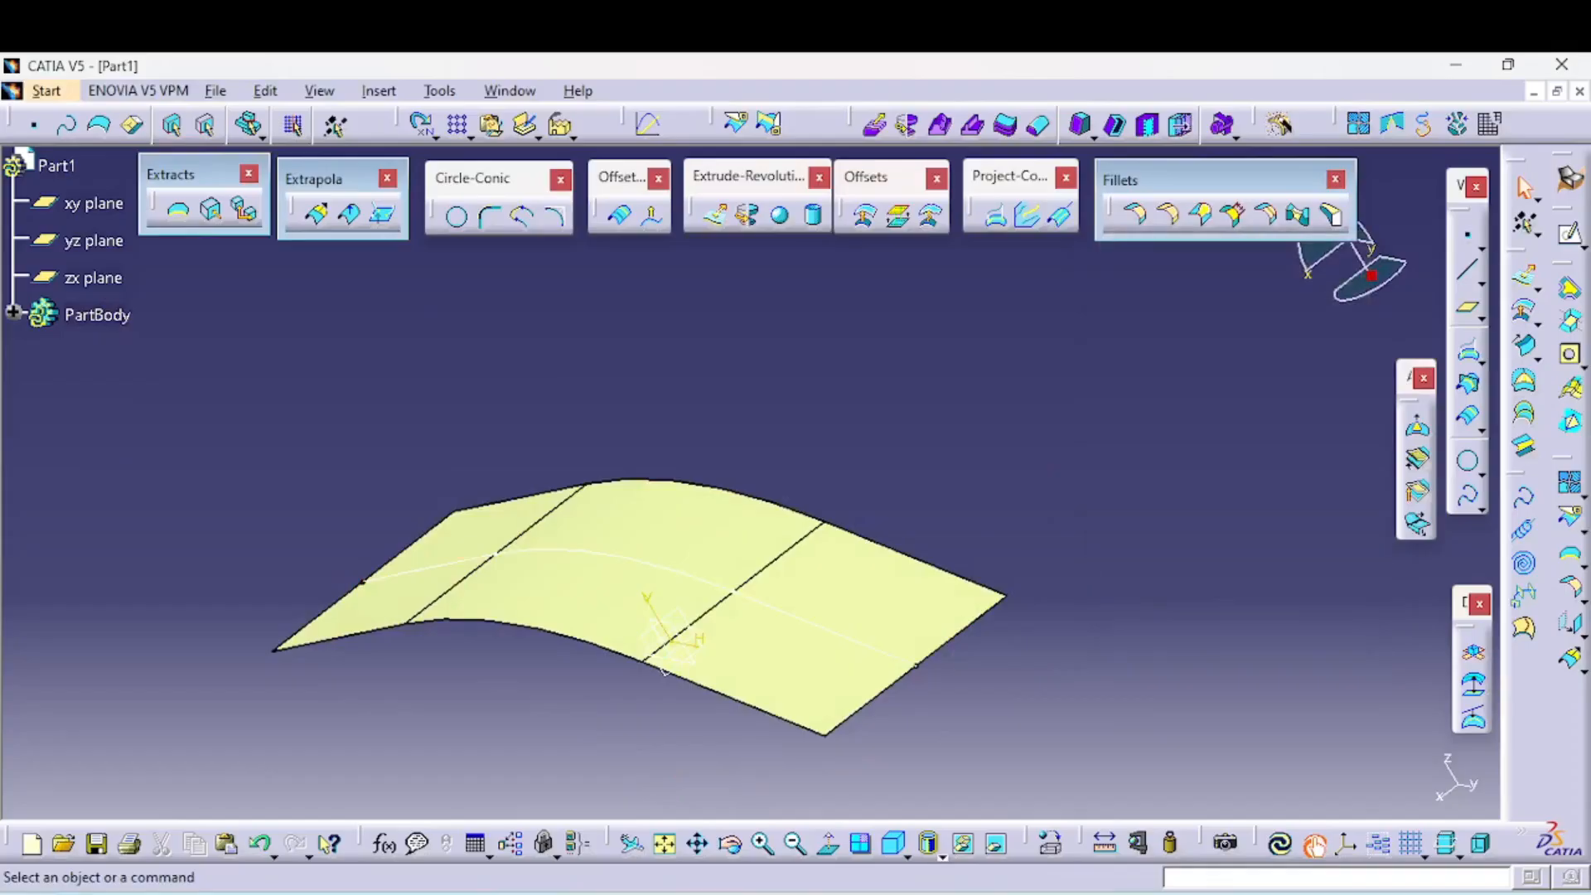
left_click(1281, 844)
- Create a plane offset 152 mm from the zx plane, beyond the end of the extruded surface
middle_click_drag(791, 700, 854, 613)
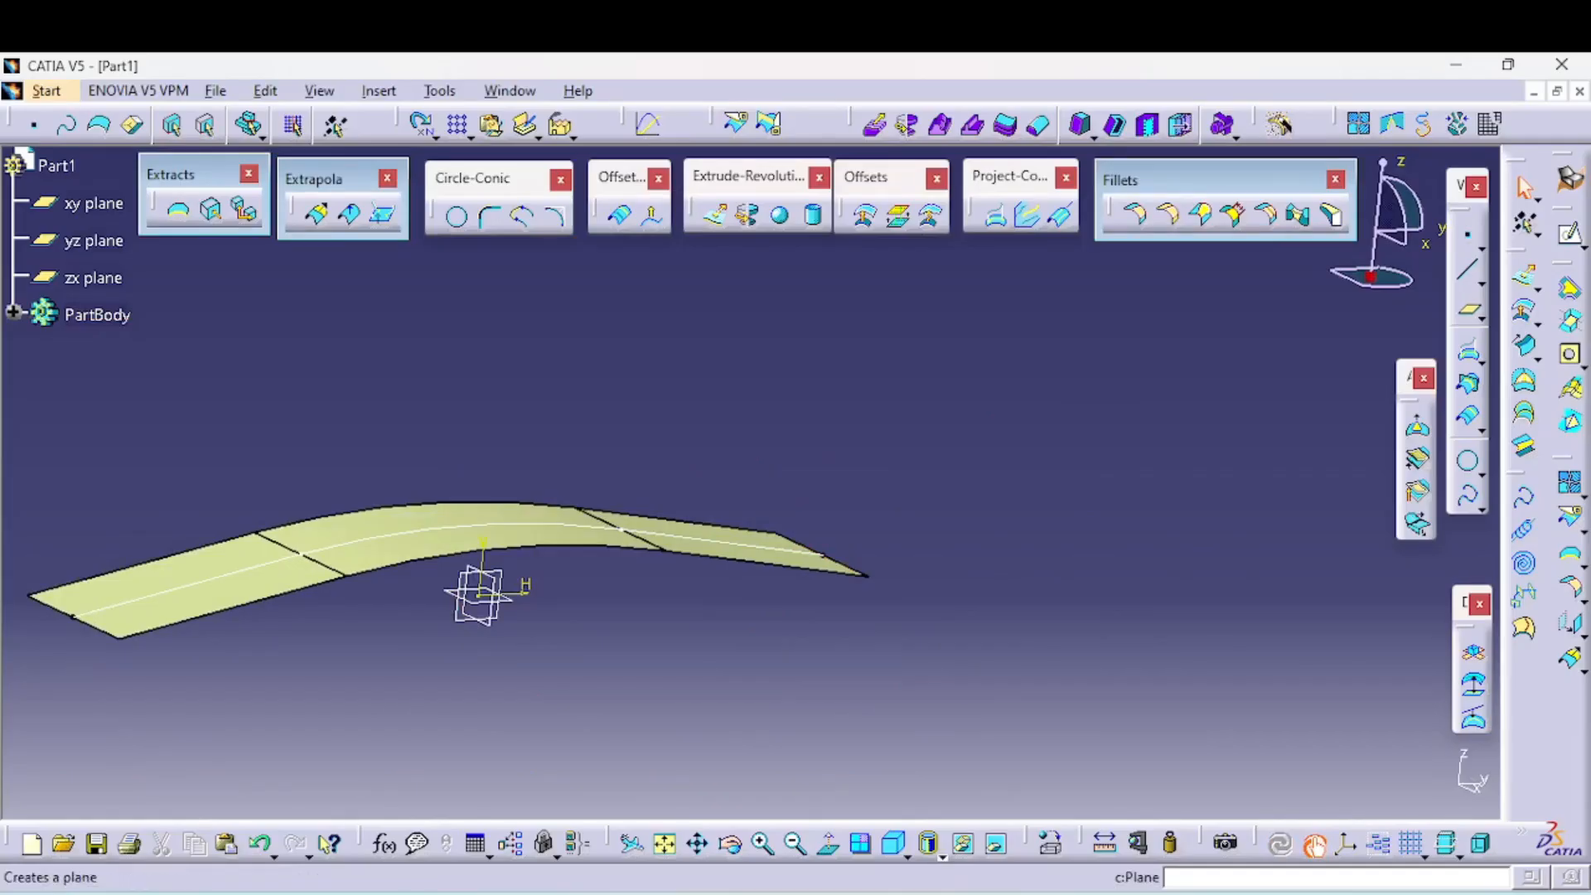
left_click(1468, 307)
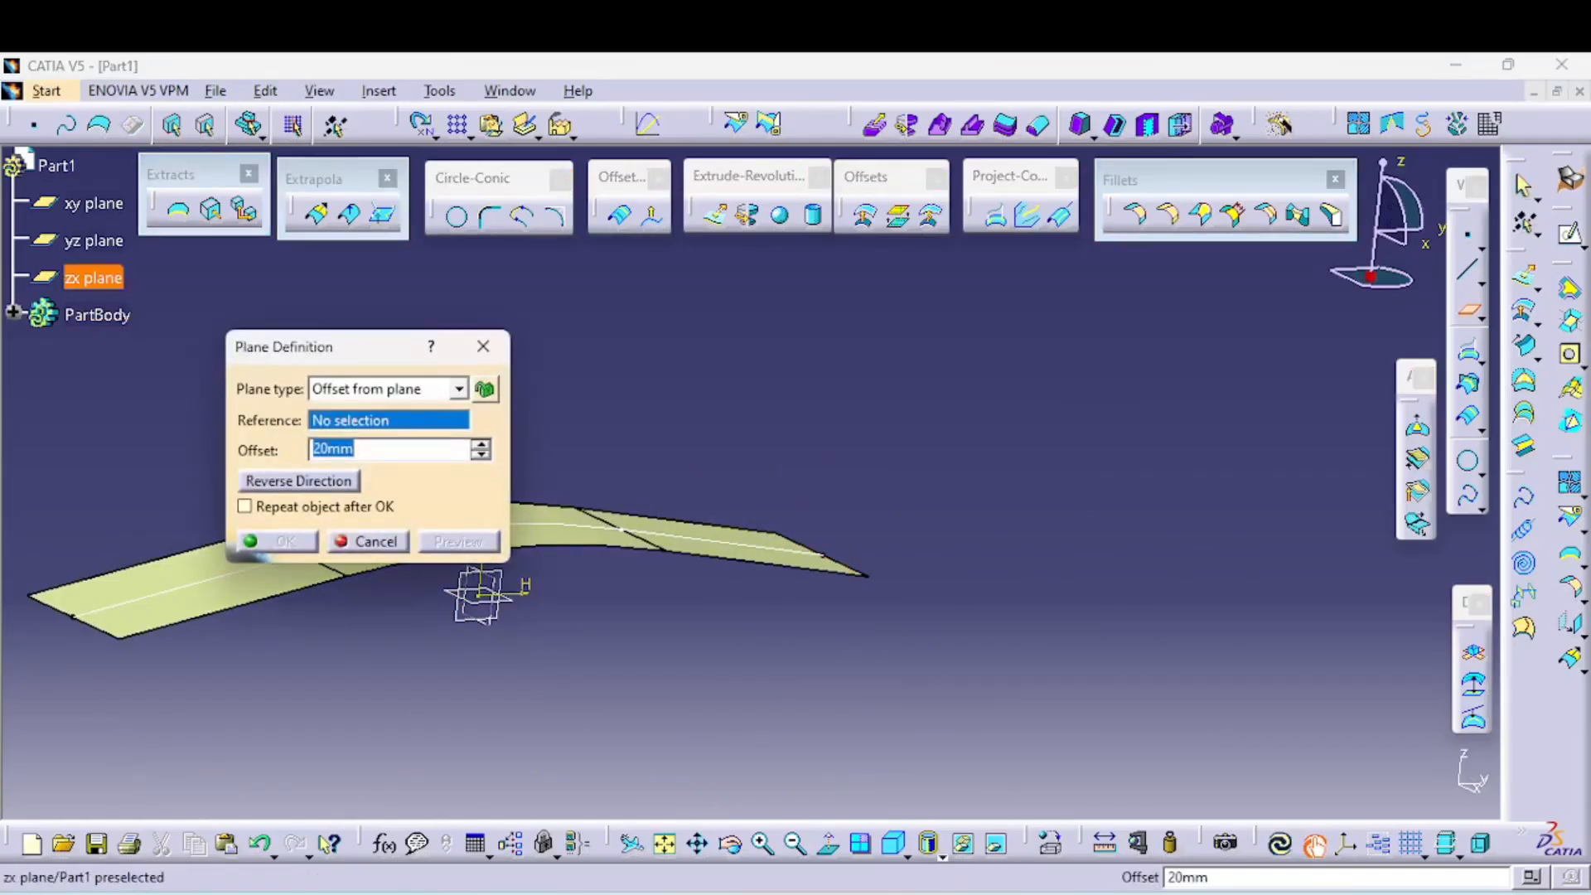
left_click(93, 277)
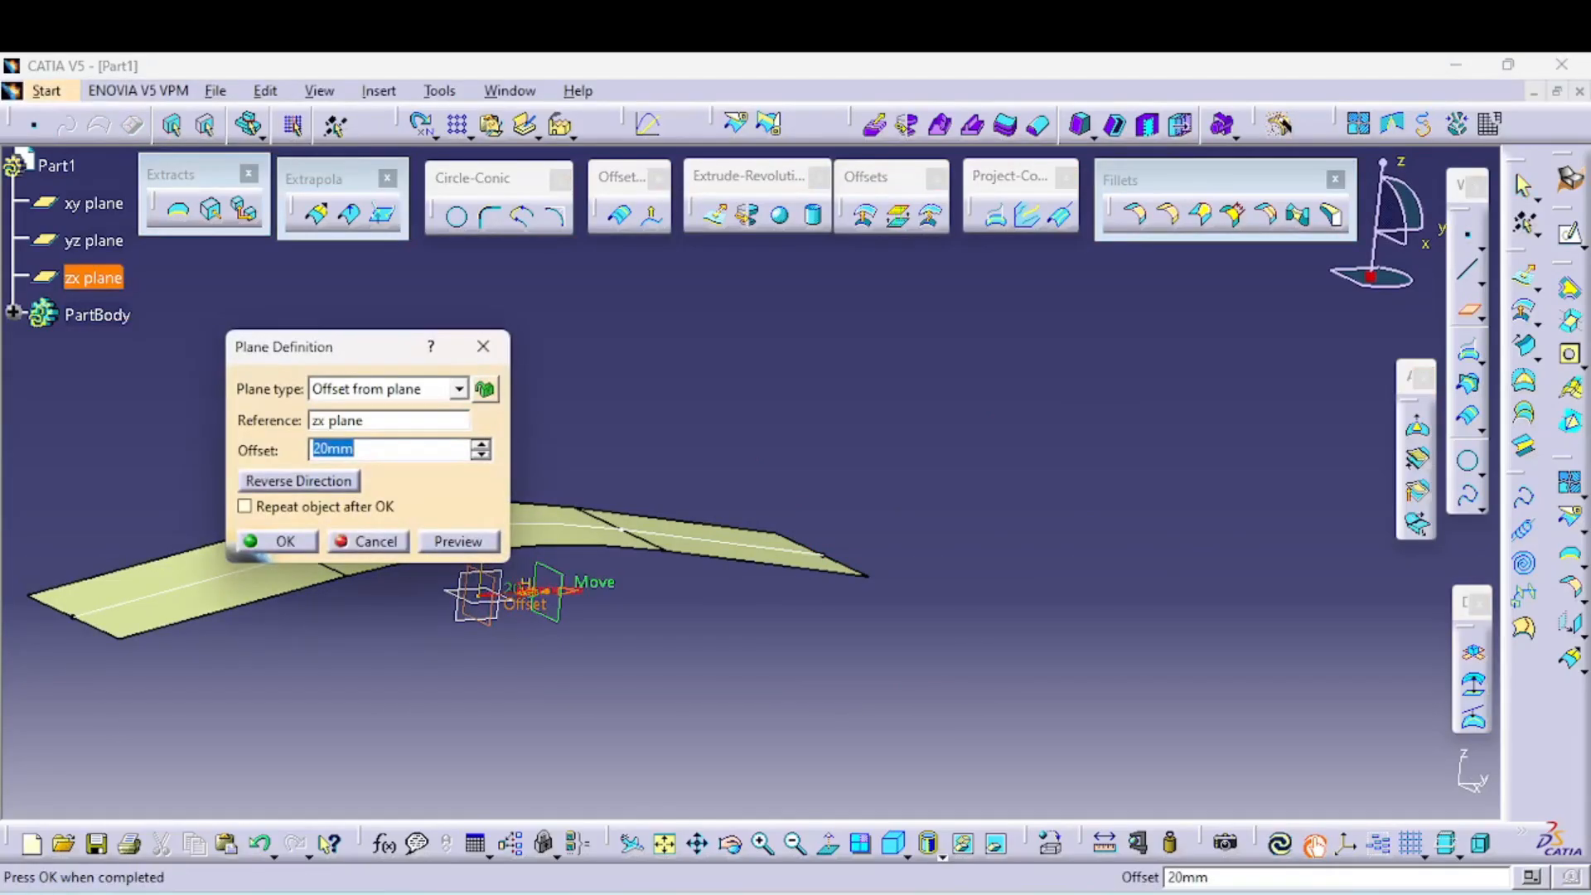
left_click_drag(530, 590, 995, 567)
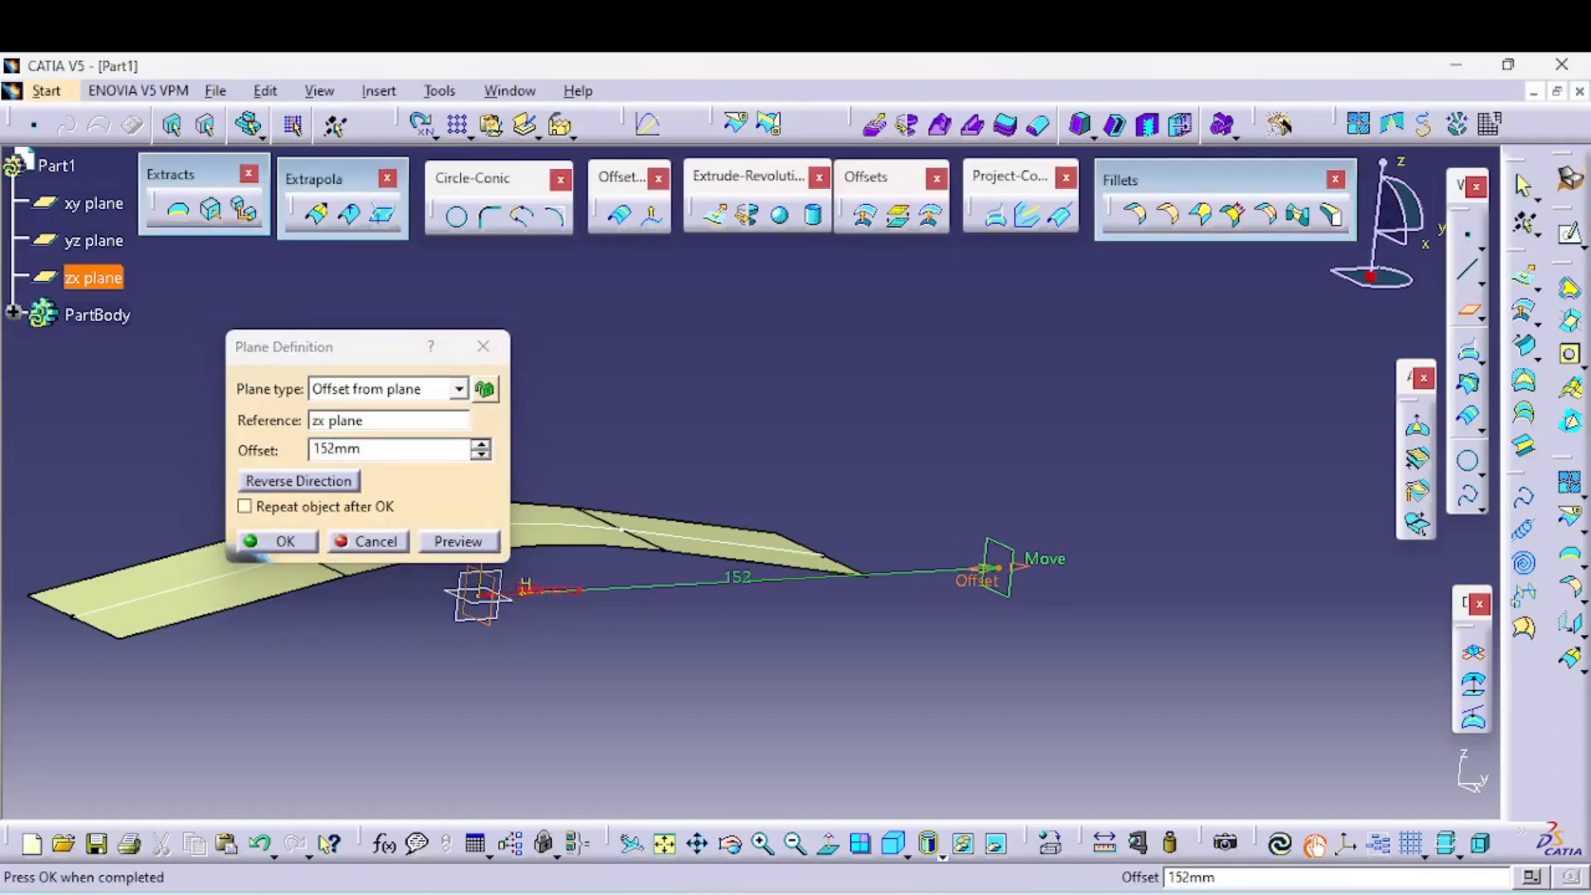
left_click(278, 542)
middle_click_drag(713, 610, 849, 687)
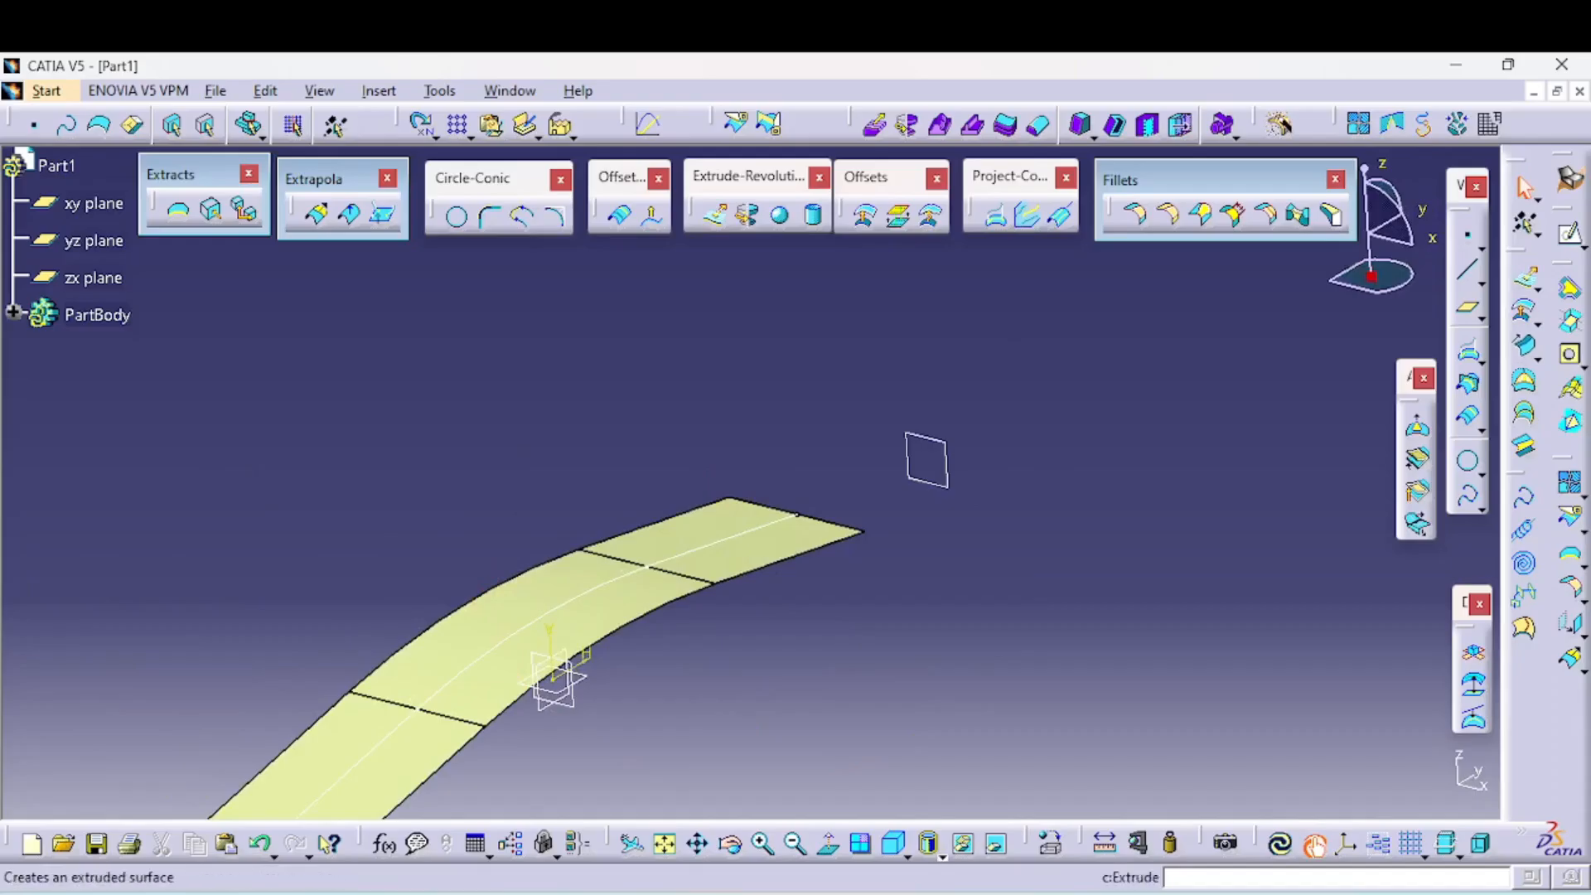
- Sketch a horizontal line about 110 mm long along the H axis on the 152 mm offset plane and exit the sketch
left_click(1571, 234)
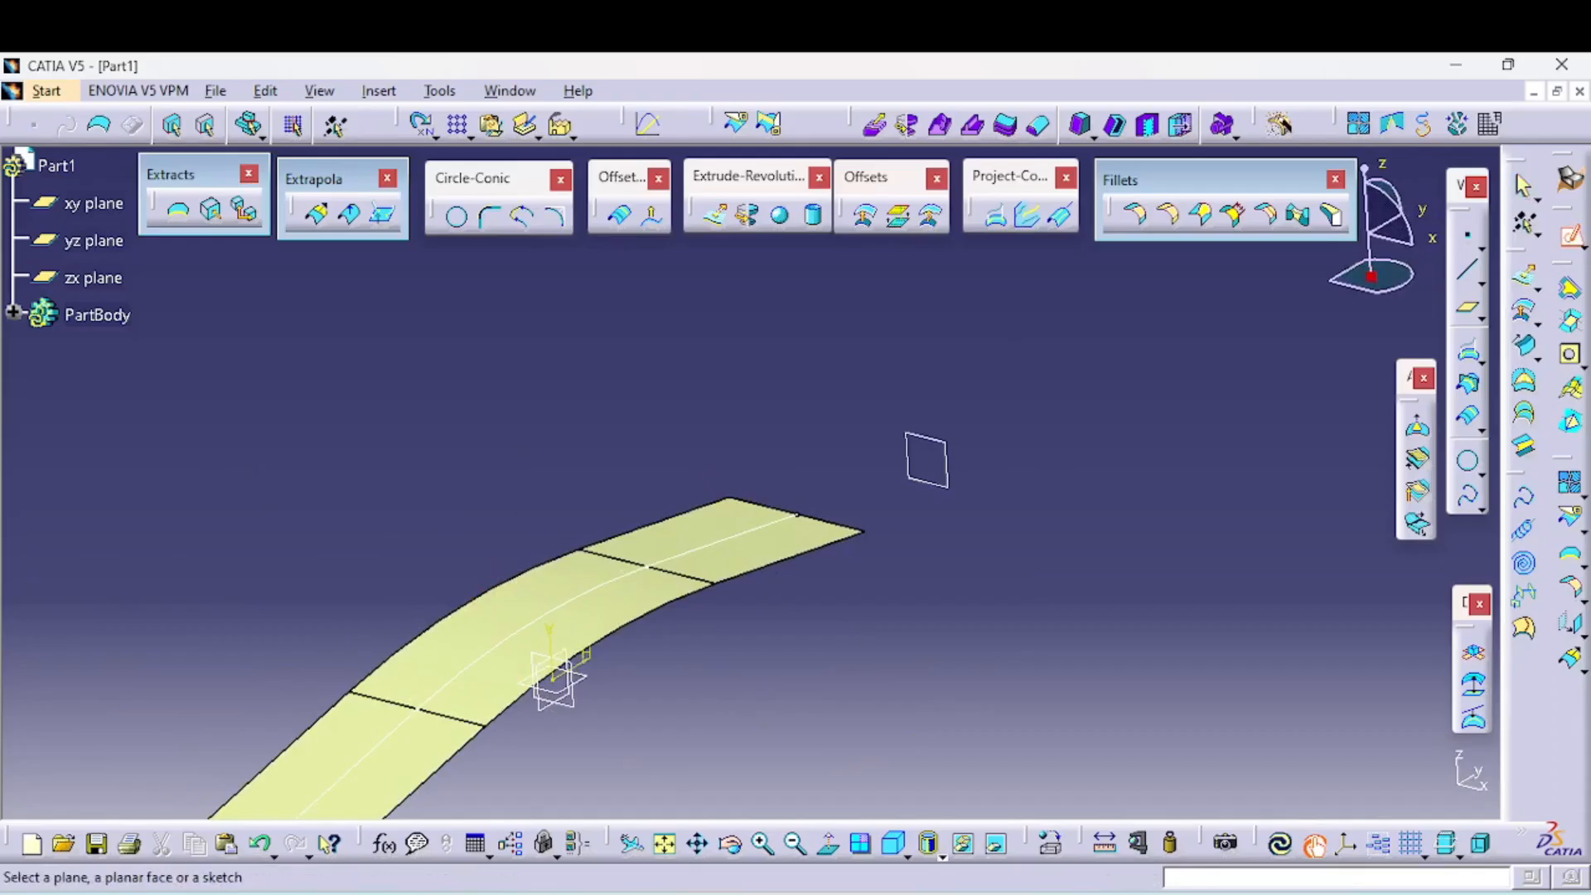
left_click(927, 460)
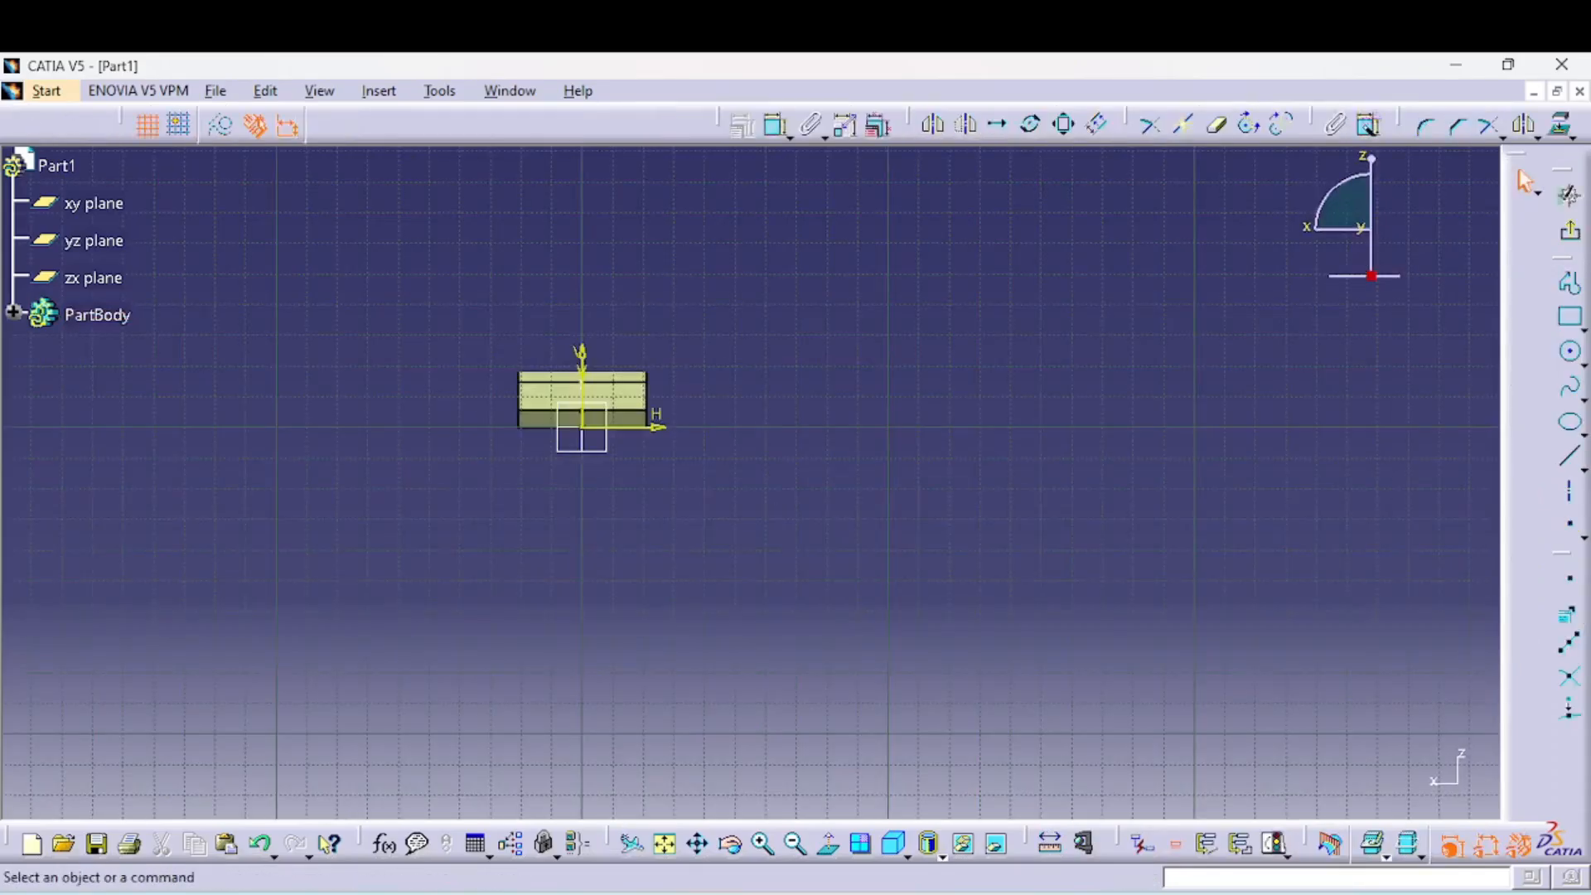
left_click(1571, 284)
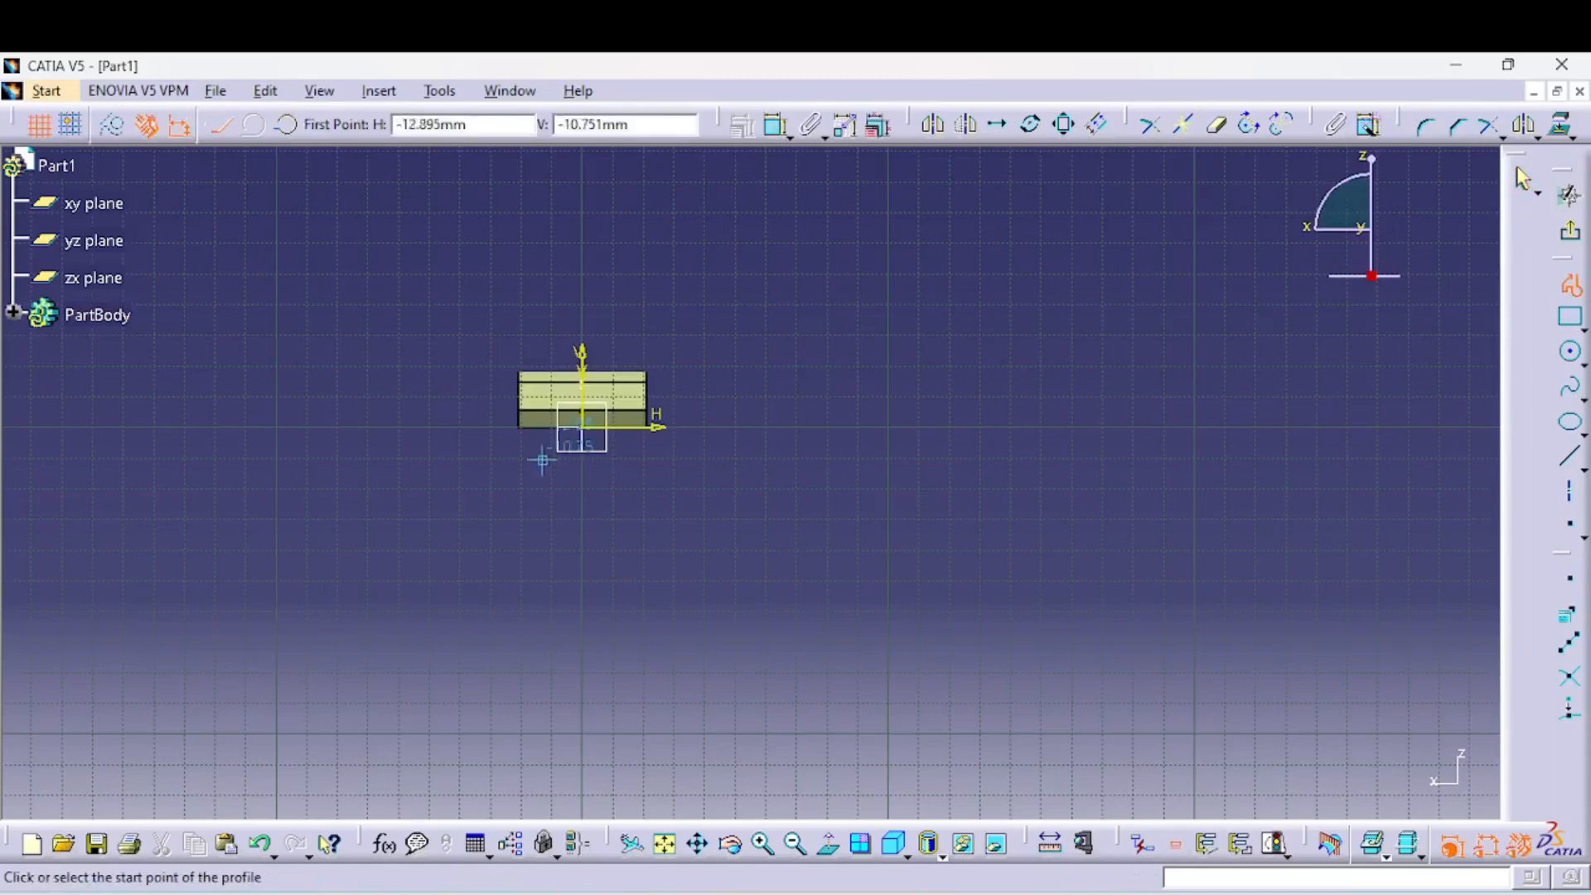
left_click(418, 426)
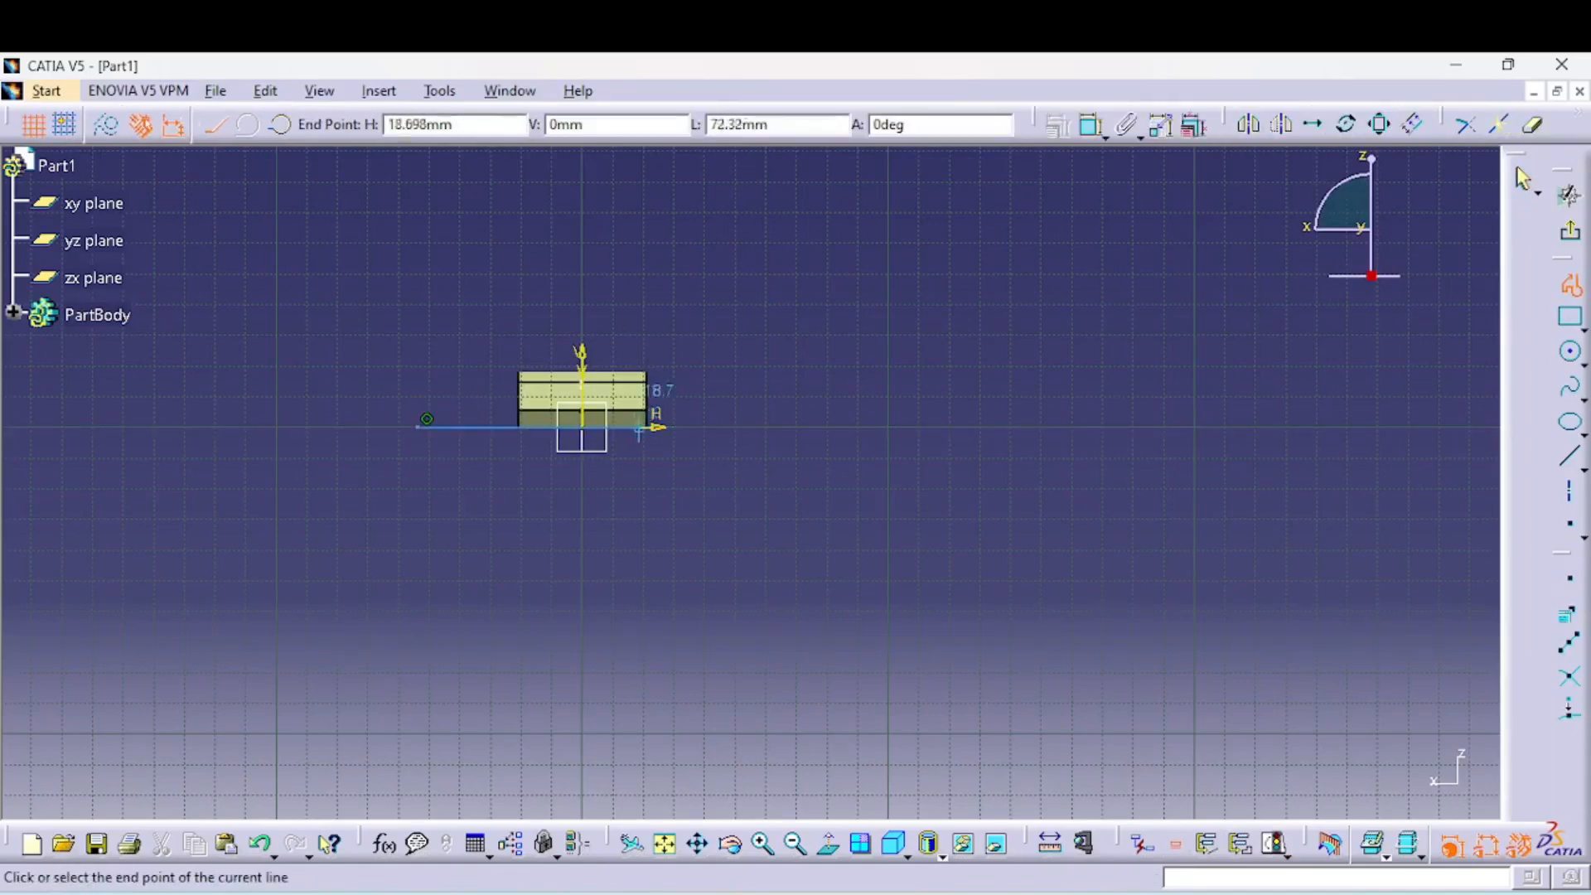
left_click(754, 427)
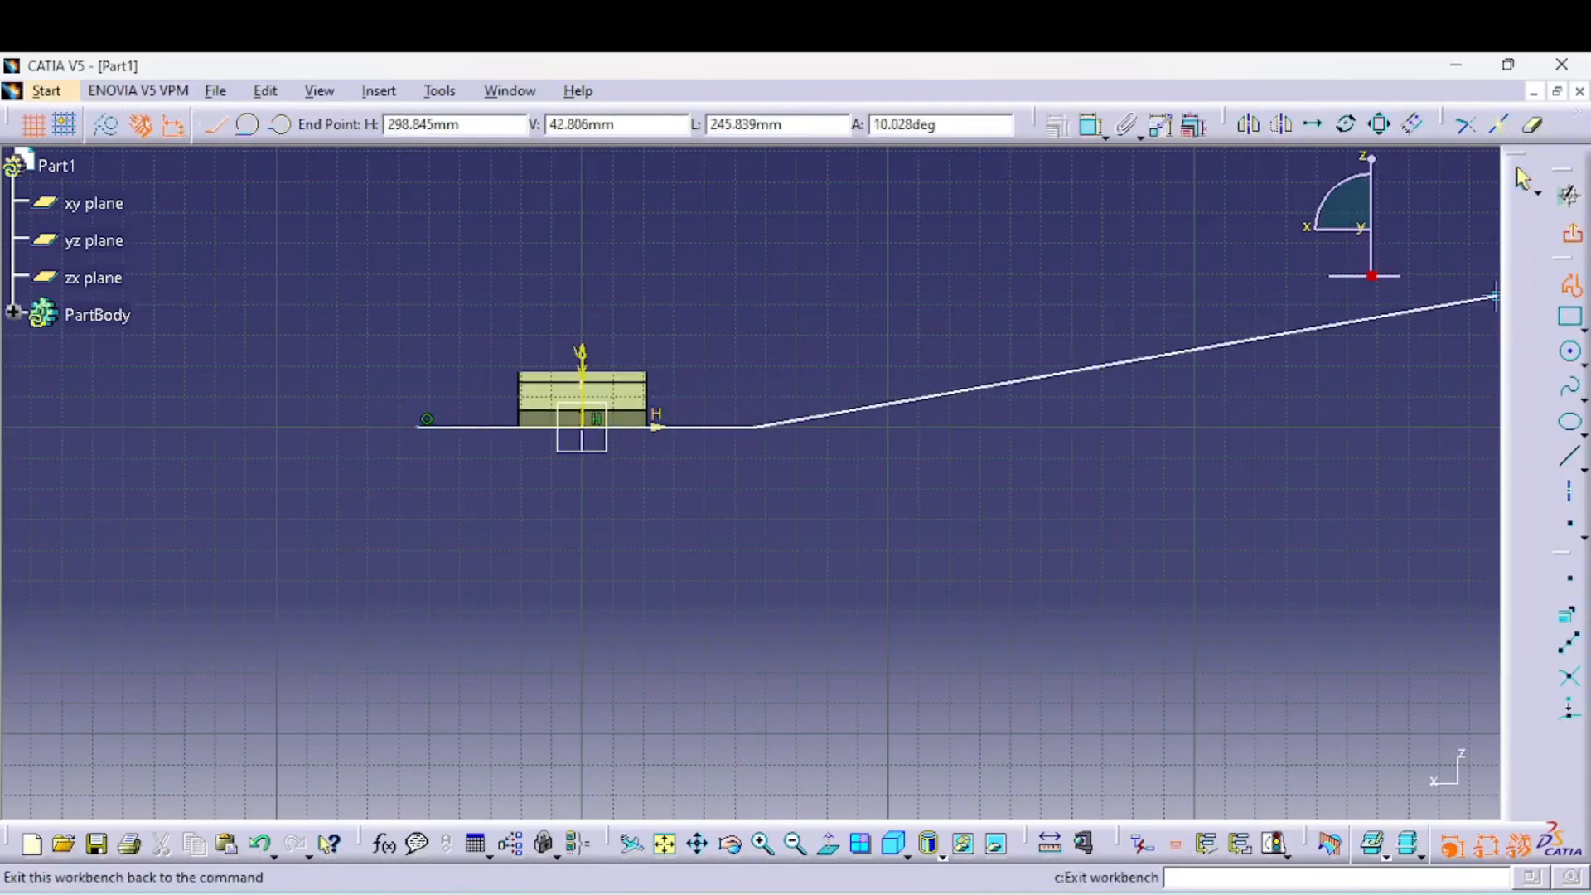
left_click(1570, 230)
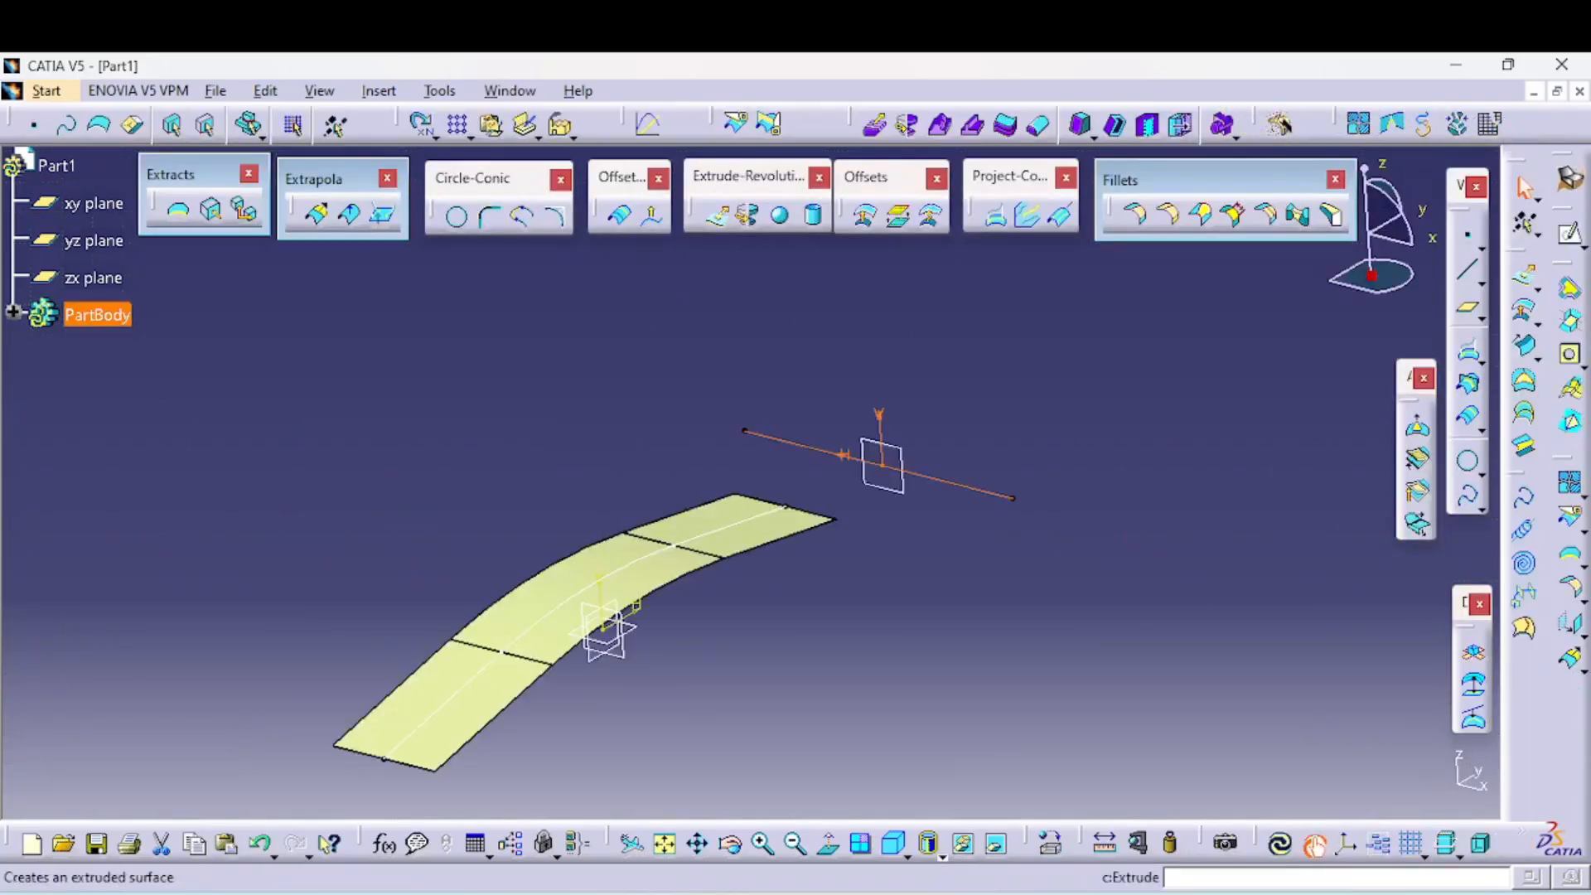
- Start an extruded surface from the line sketch, trying the Y component as direction and settling on the Z component
left_click(715, 215)
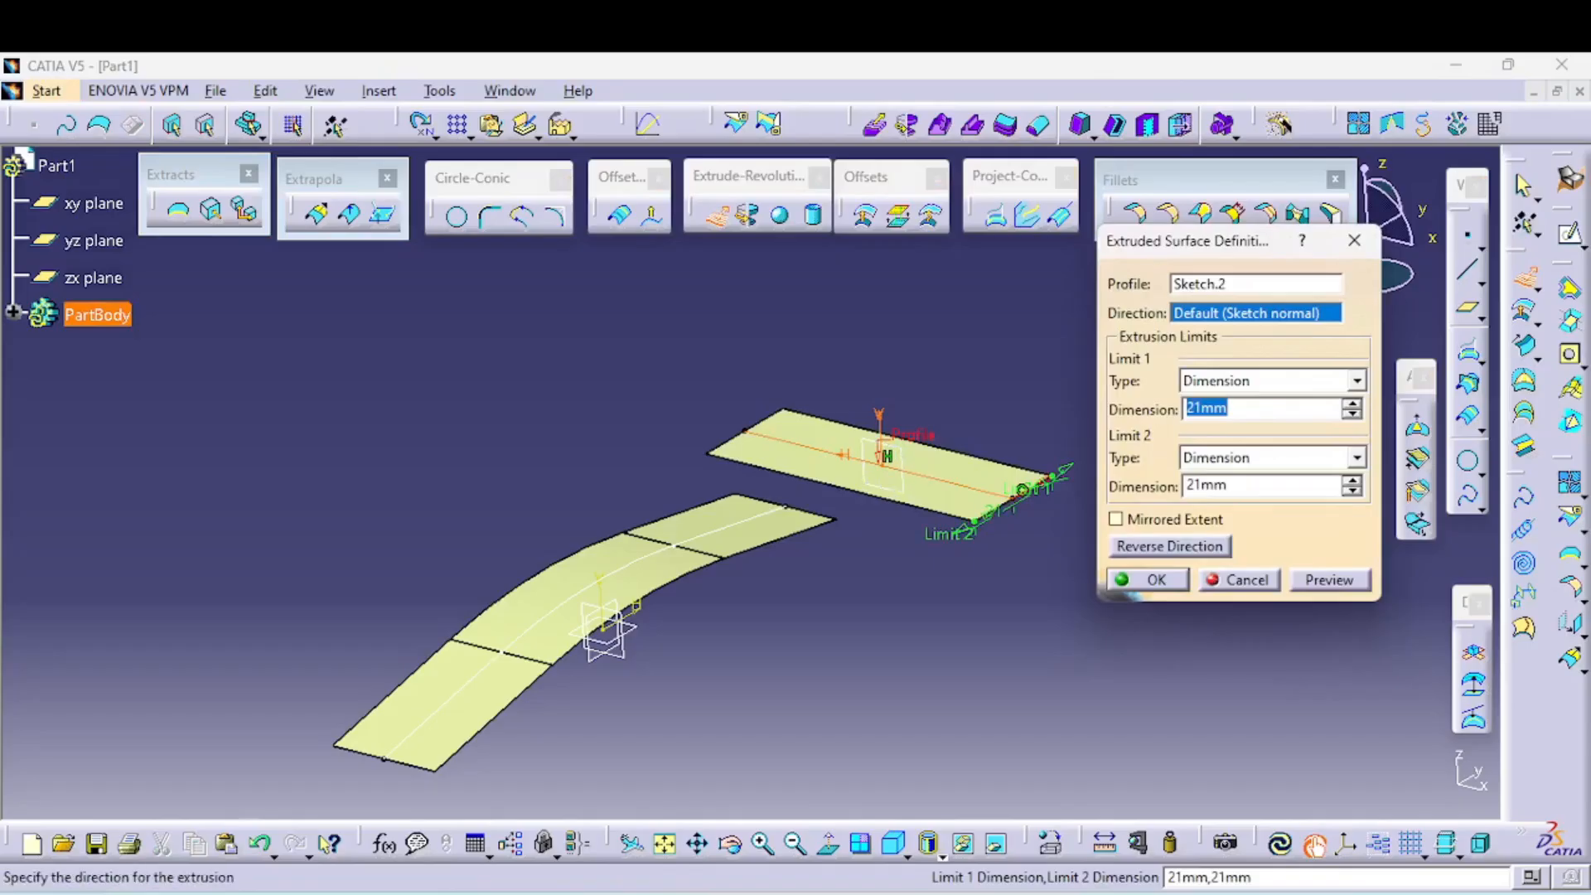
right_click(1225, 315)
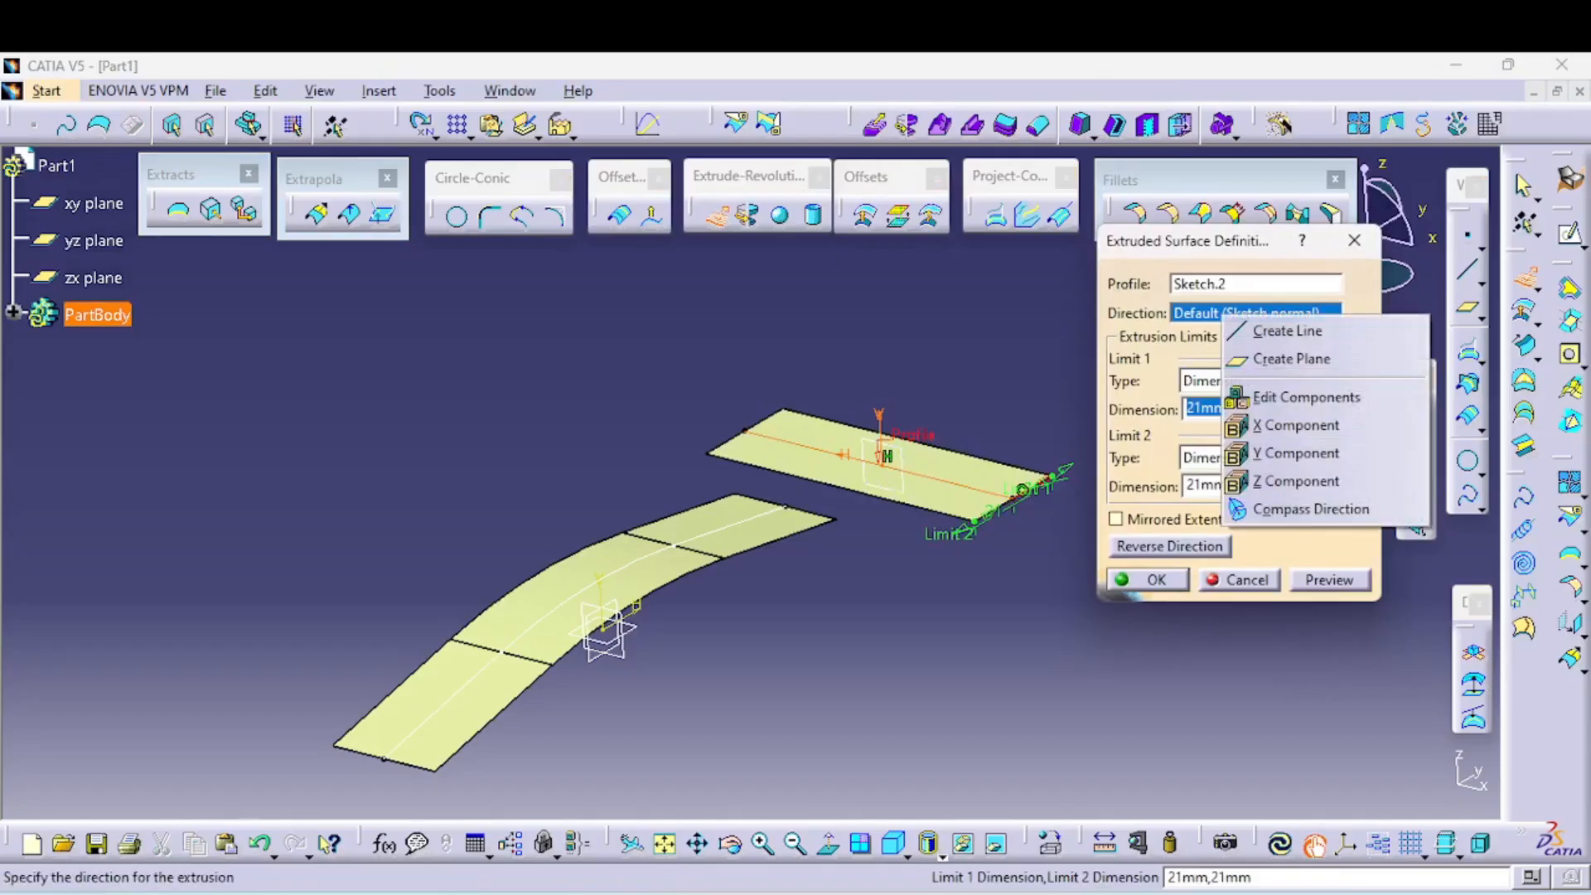
left_click(1300, 453)
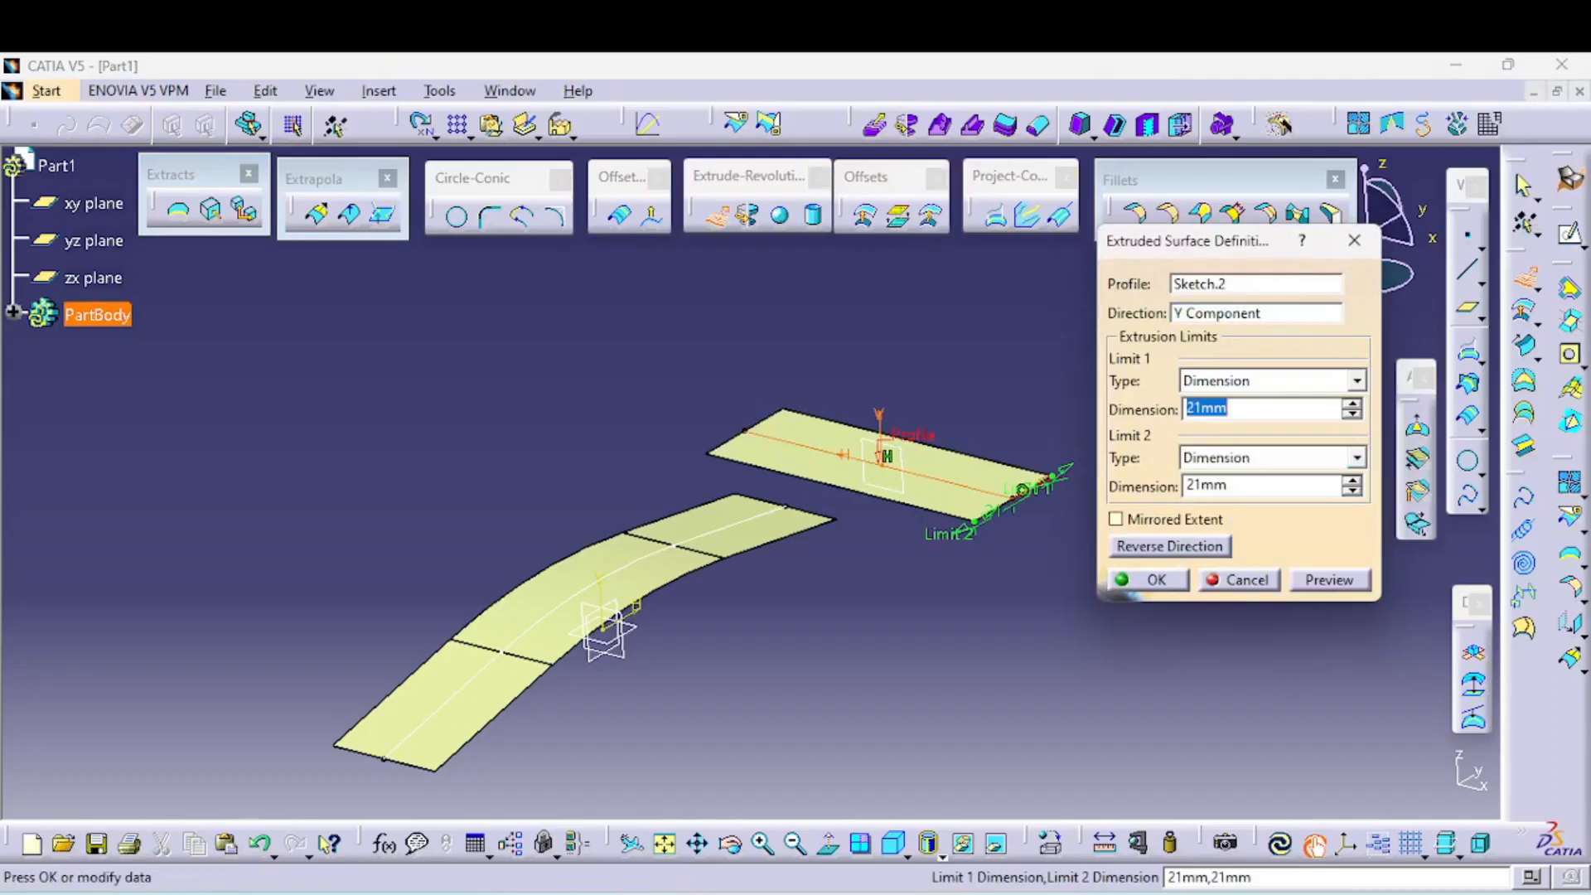
right_click(1220, 313)
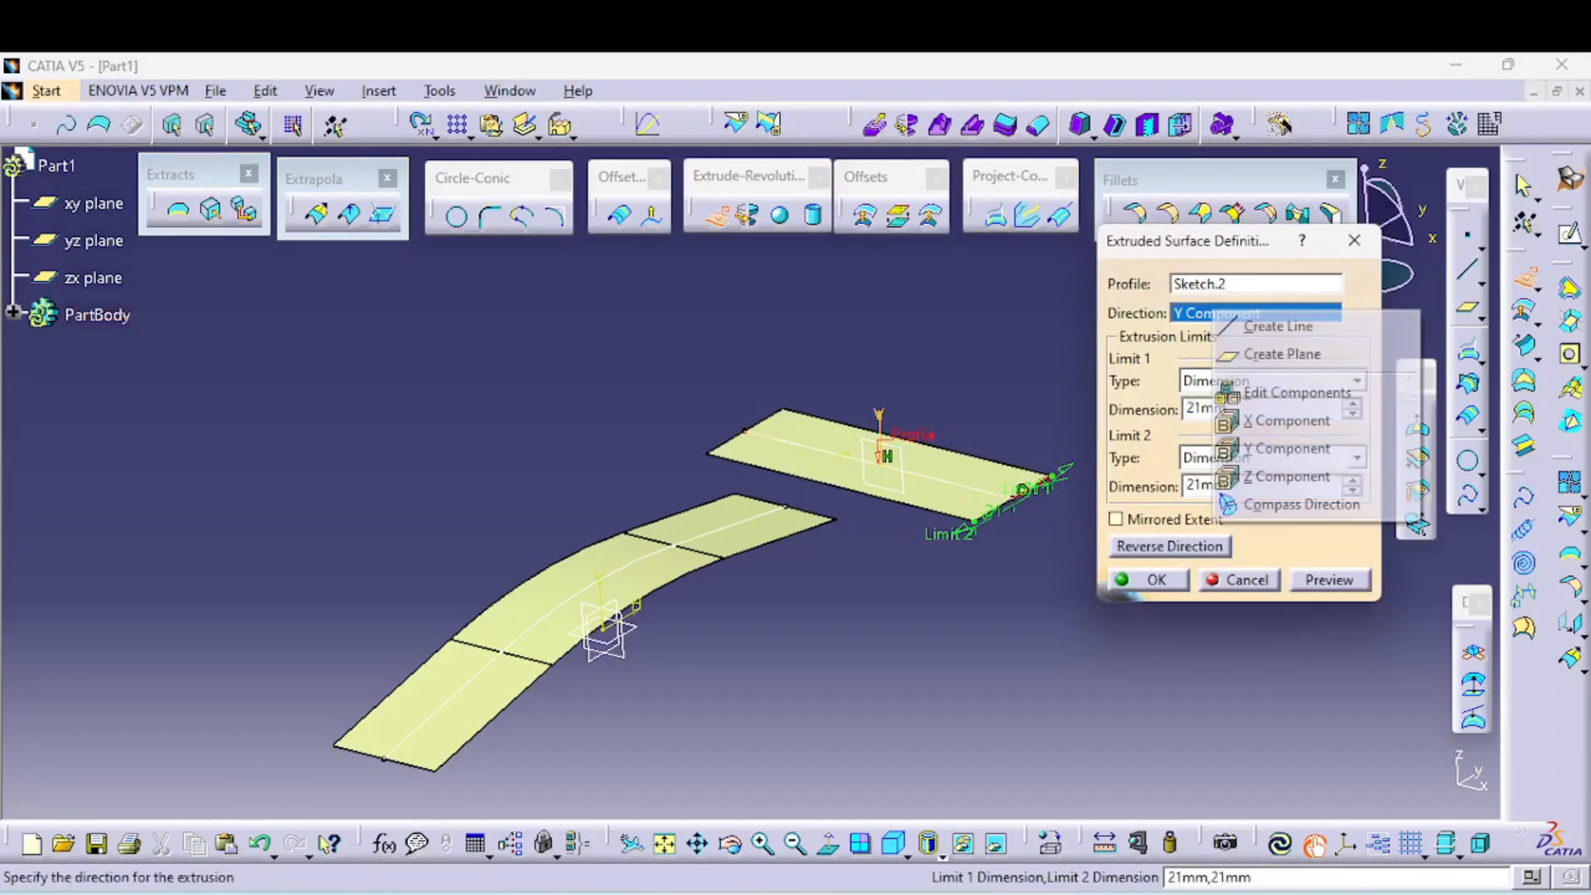
left_click(1268, 474)
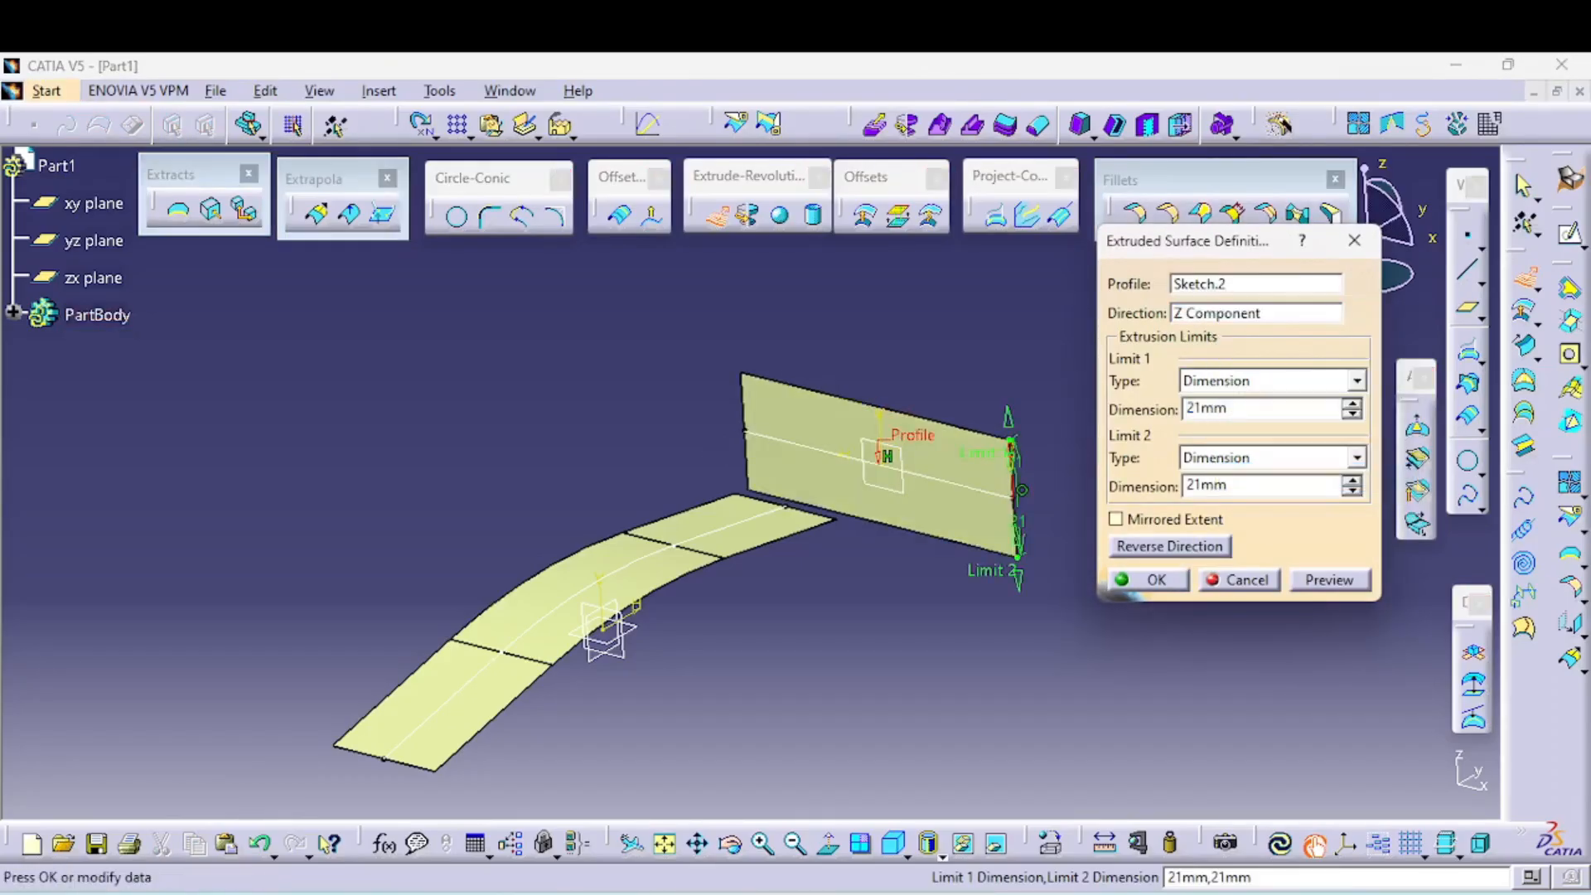
middle_click_drag(751, 563, 396, 375)
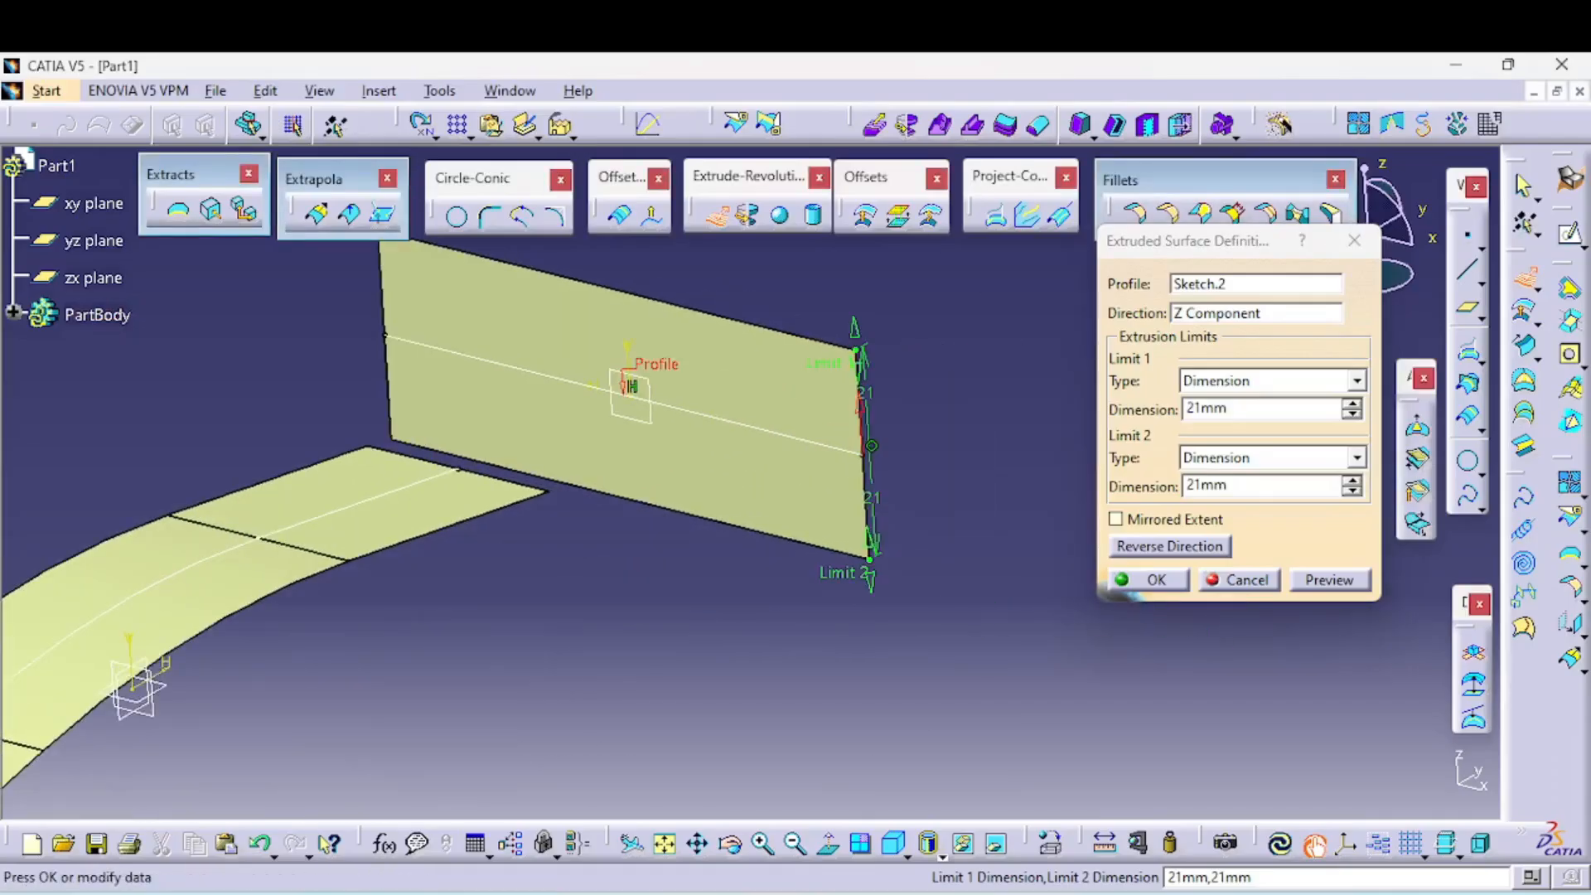
middle_click_drag(647, 514, 664, 580)
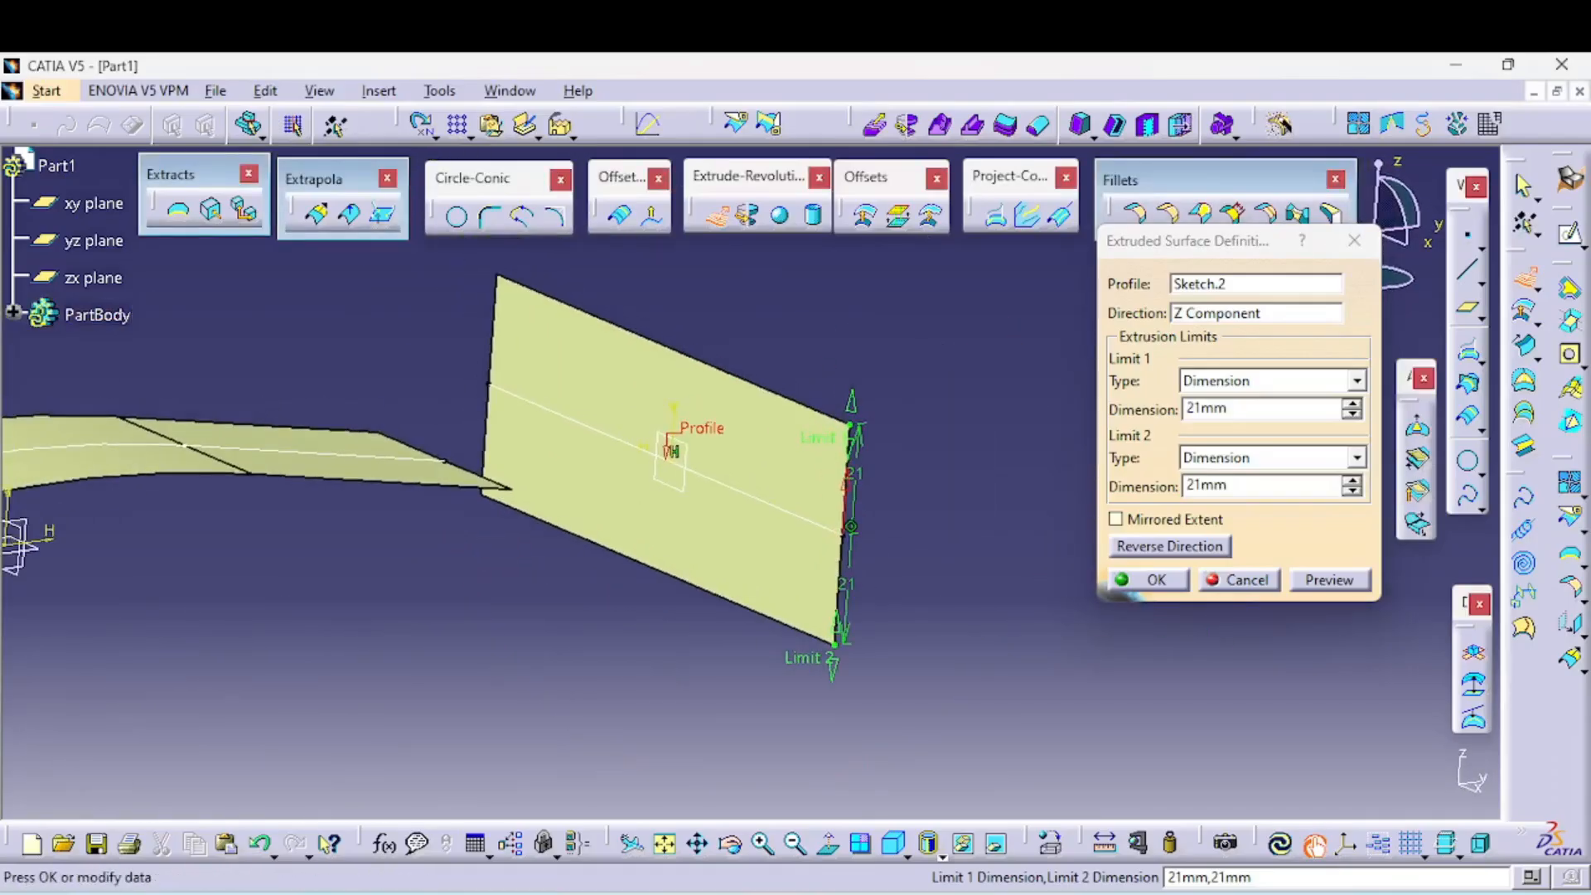
- Set the extrusion limits to 25 mm and 22 mm and create the vertical surface
left_click(1353, 404)
left_click(1353, 403)
left_click(1353, 404)
left_click(1353, 403)
left_click(1353, 481)
middle_click_drag(713, 564, 767, 560)
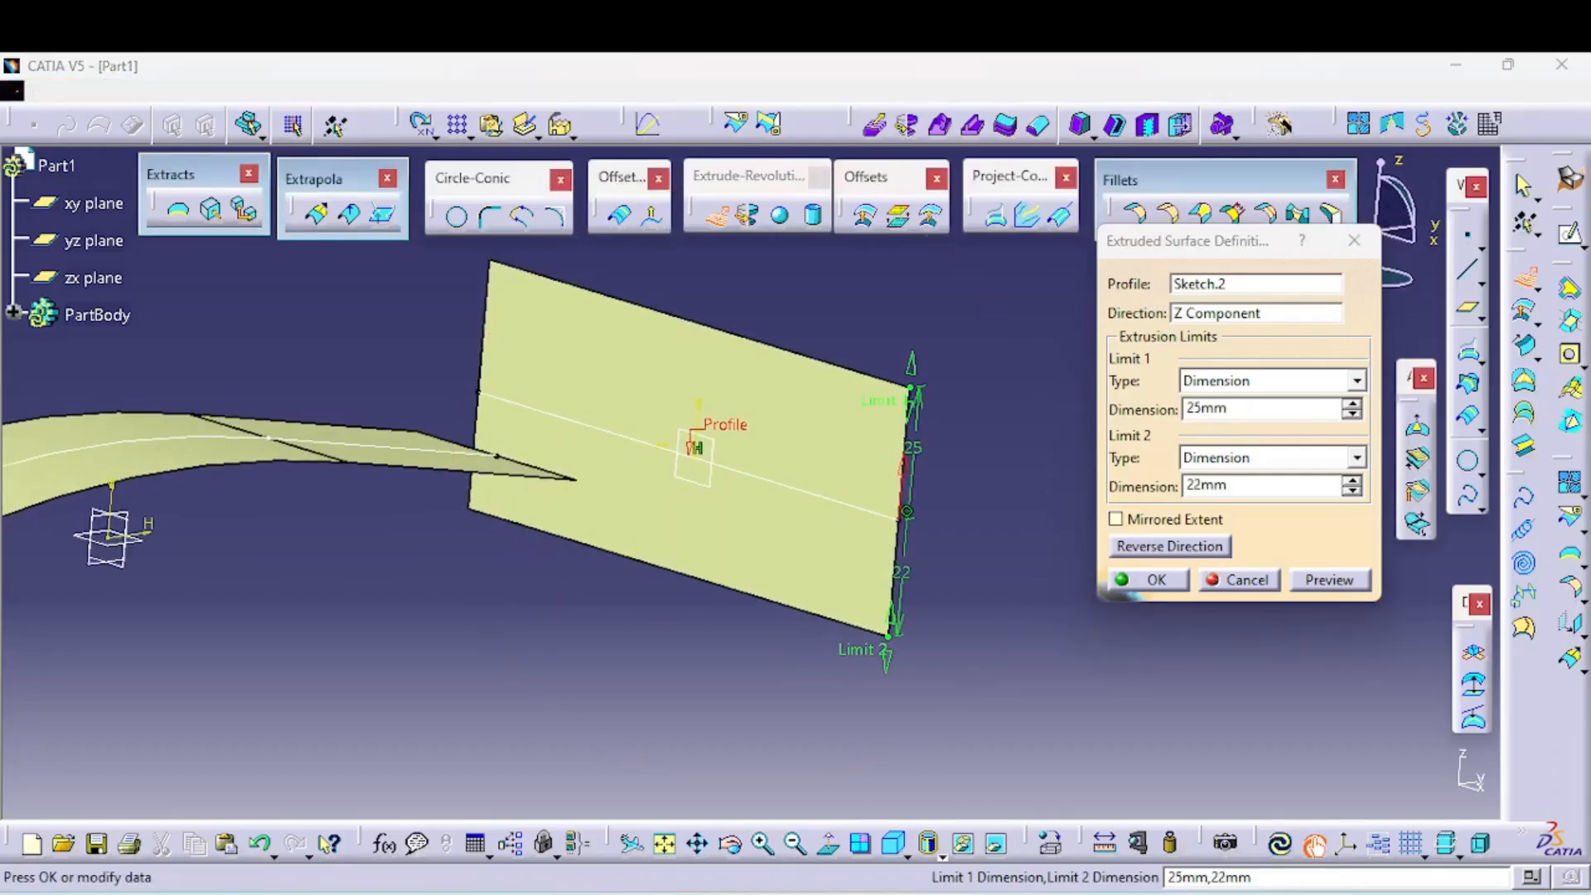
left_click(1151, 580)
- Create an on-plane point on the vertical surface at about H -16.5 mm and V -15.1 mm
middle_click_drag(986, 535, 868, 567)
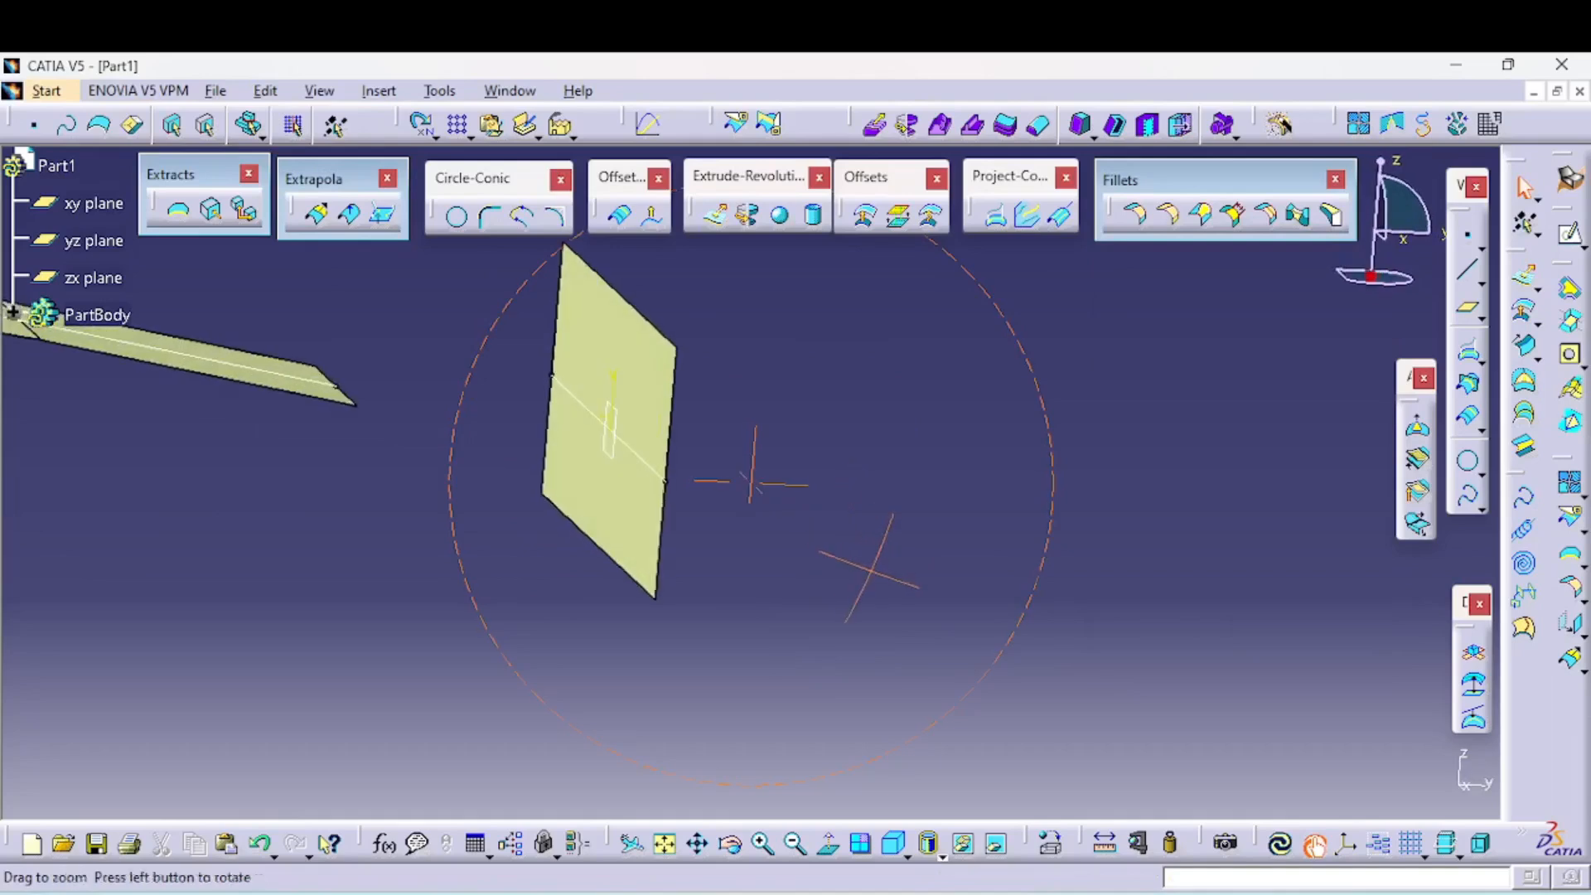
middle_click(377, 388)
mouse_move(1013, 595)
middle_mouse_down()
mouse_move(1023, 543)
mouse_move(1017, 570)
middle_mouse_up()
middle_click_drag(746, 660, 854, 615)
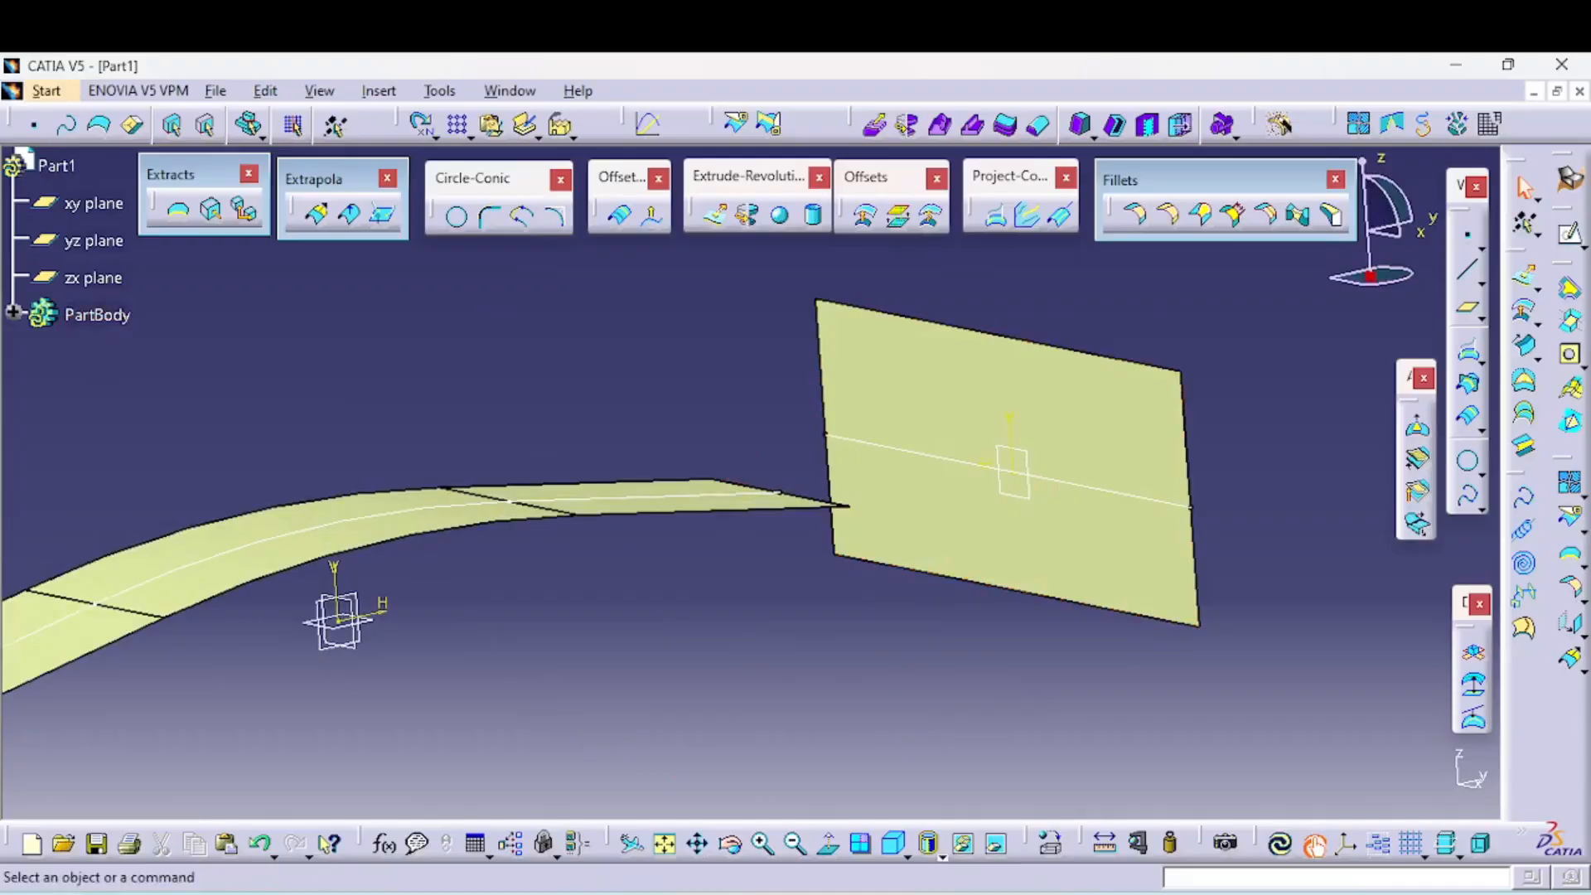
left_click(1470, 238)
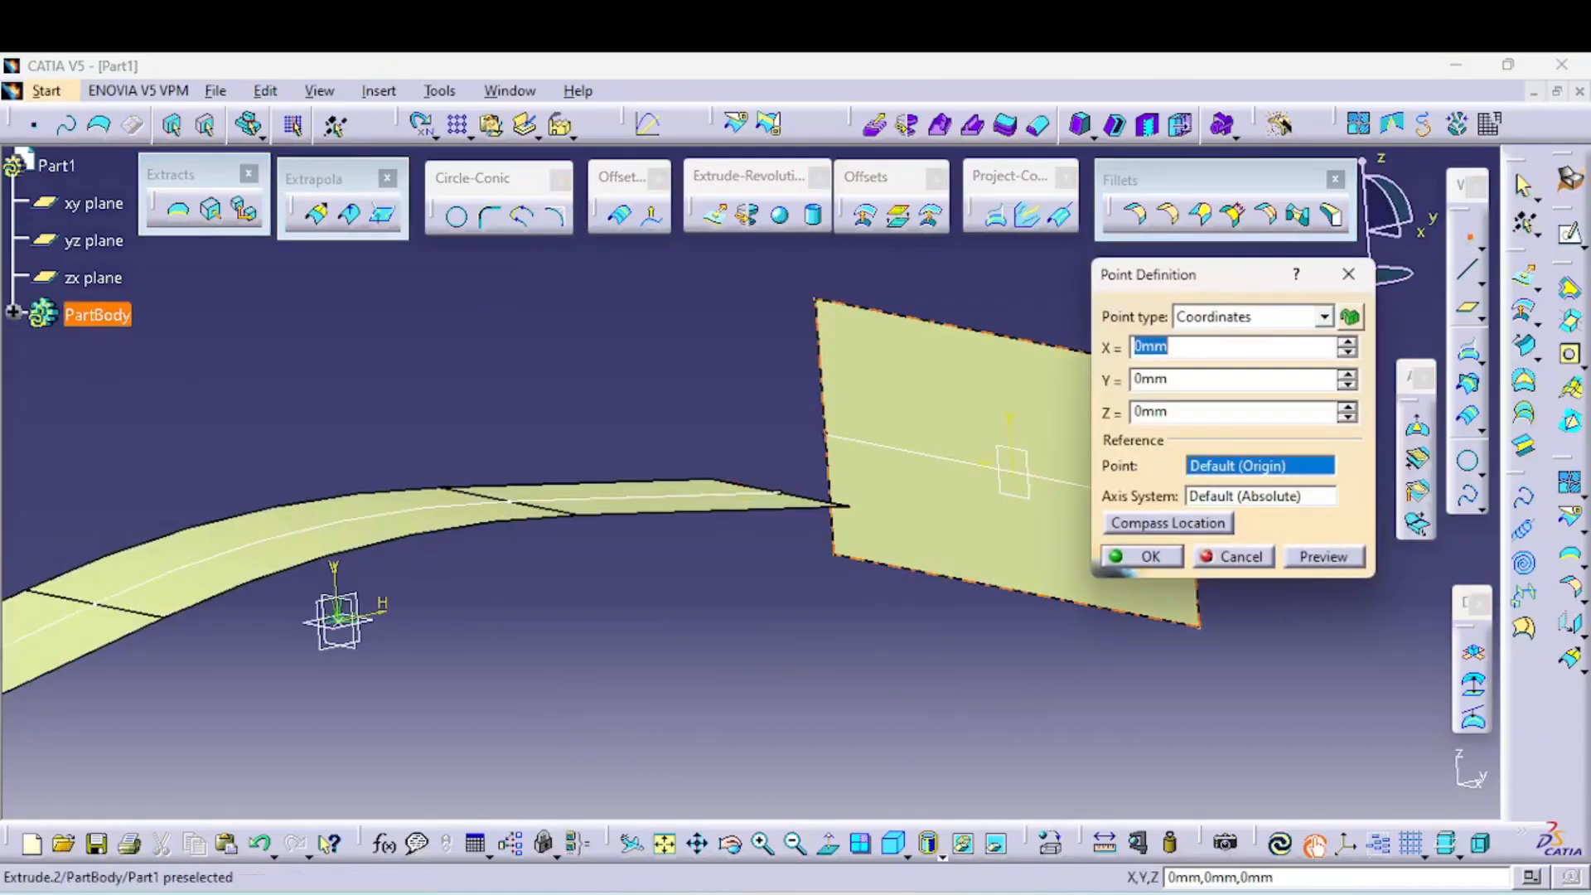
left_click(1013, 469)
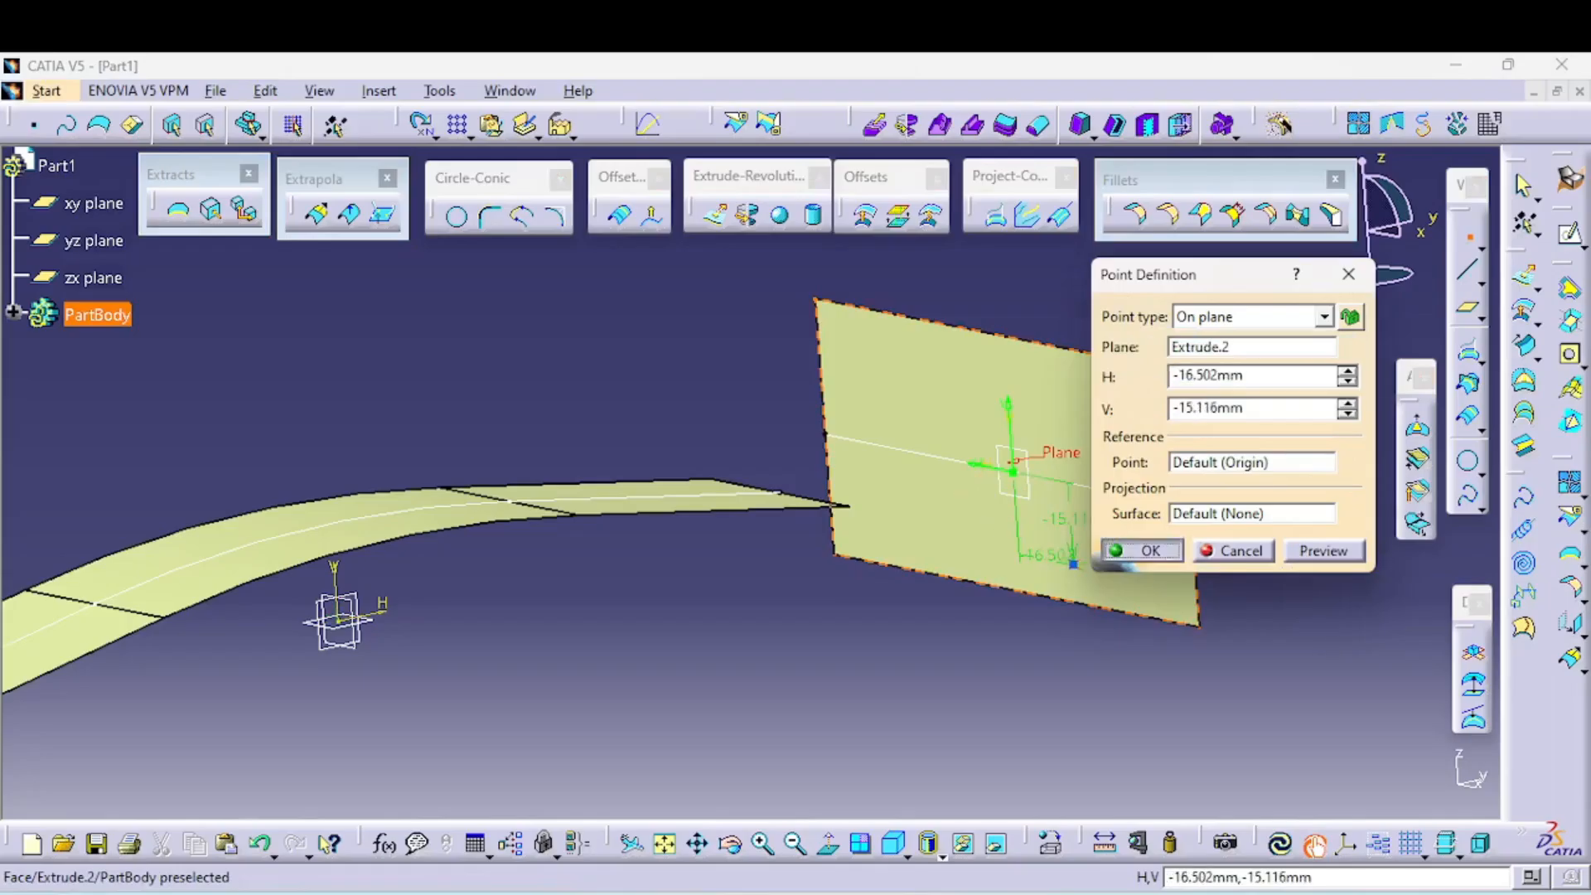
left_click(1144, 550)
- Create a plane offset 115 mm from the zx plane, between the curved surface's end and the vertical surface
left_click(1469, 308)
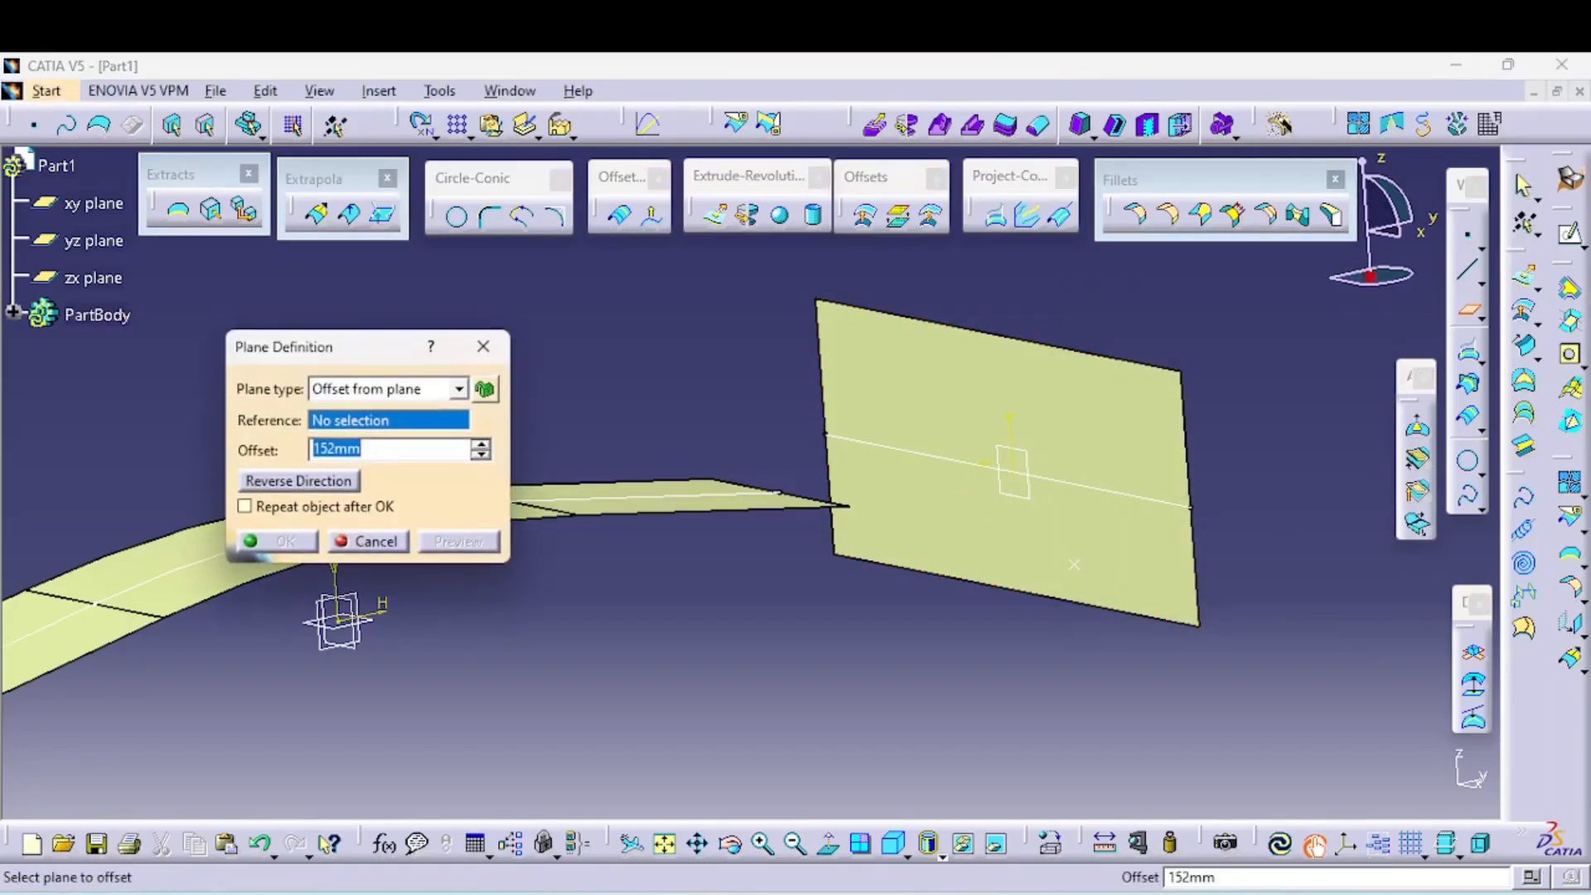
middle_click_drag(795, 497, 988, 360)
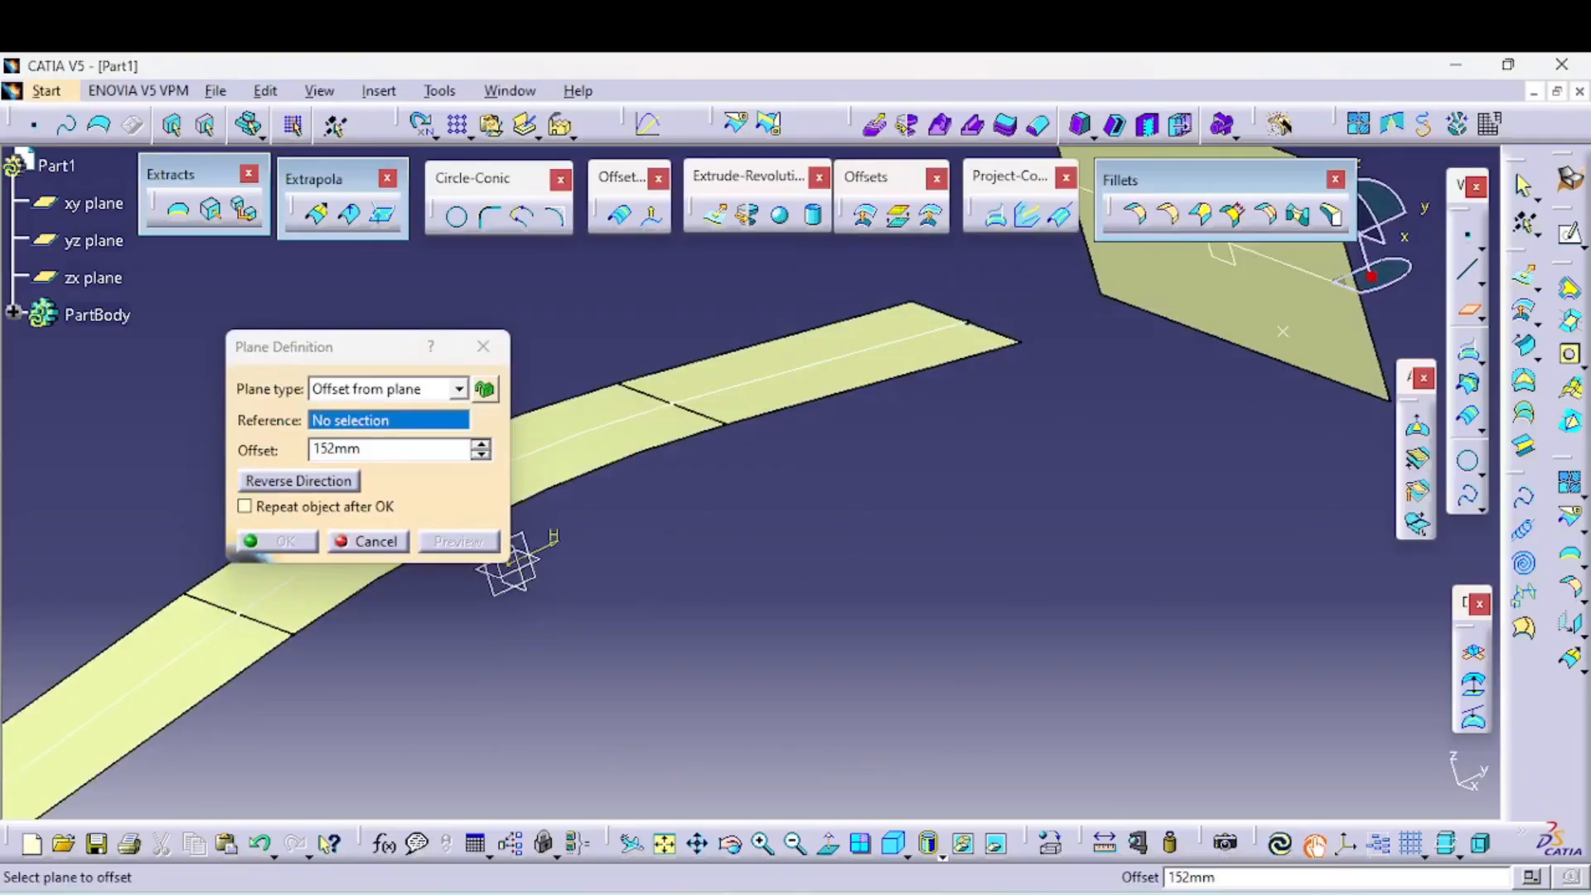
left_click(94, 278)
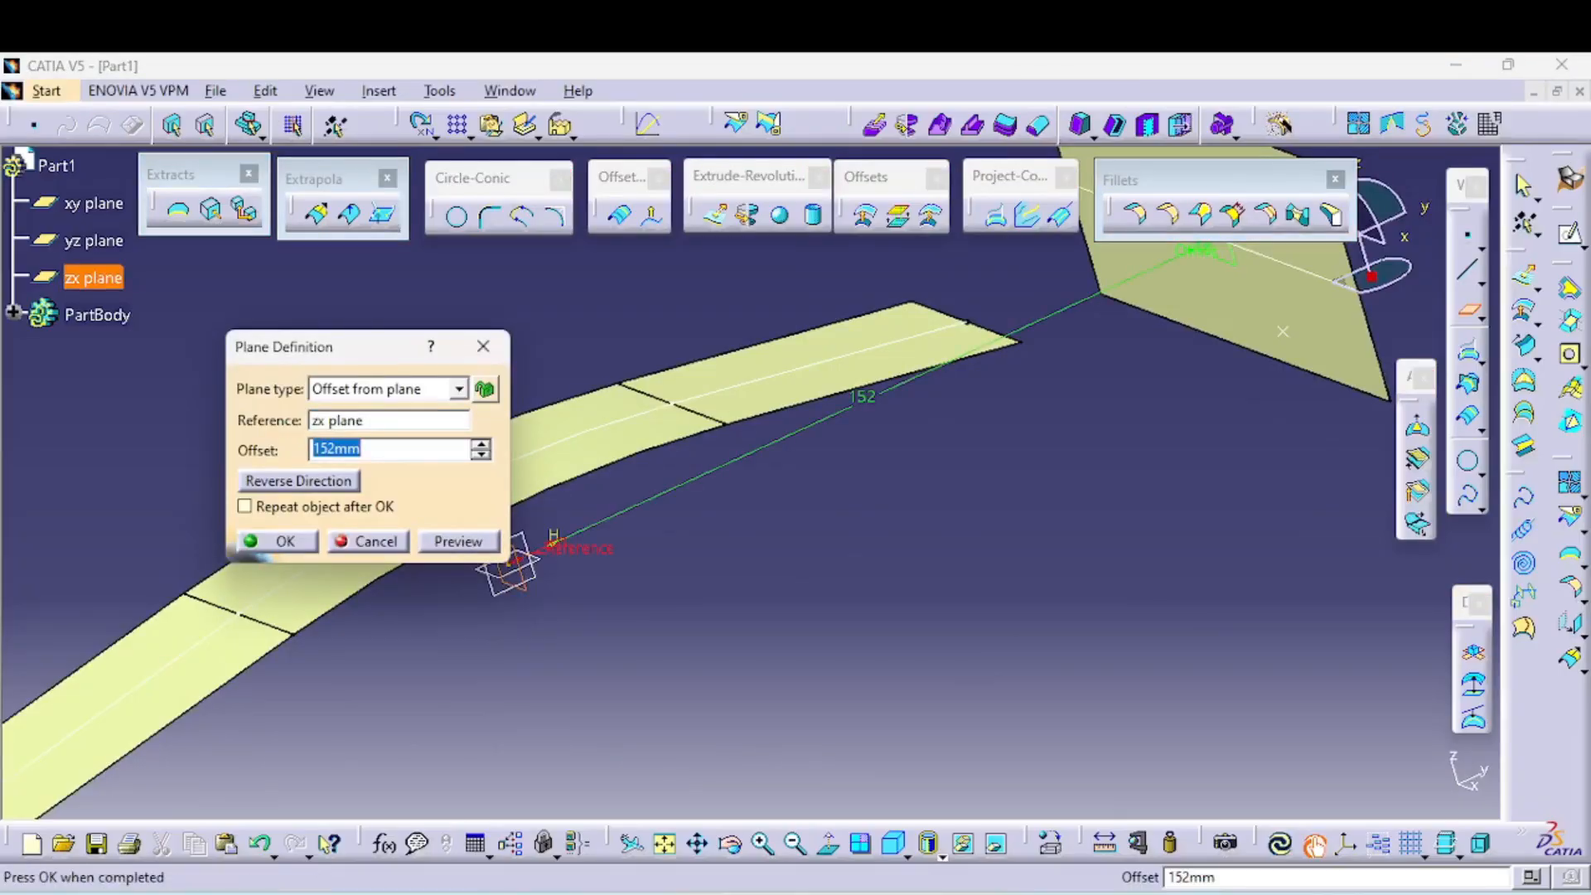
middle_click_drag(795, 398, 746, 523)
left_click_drag(1095, 396, 986, 446)
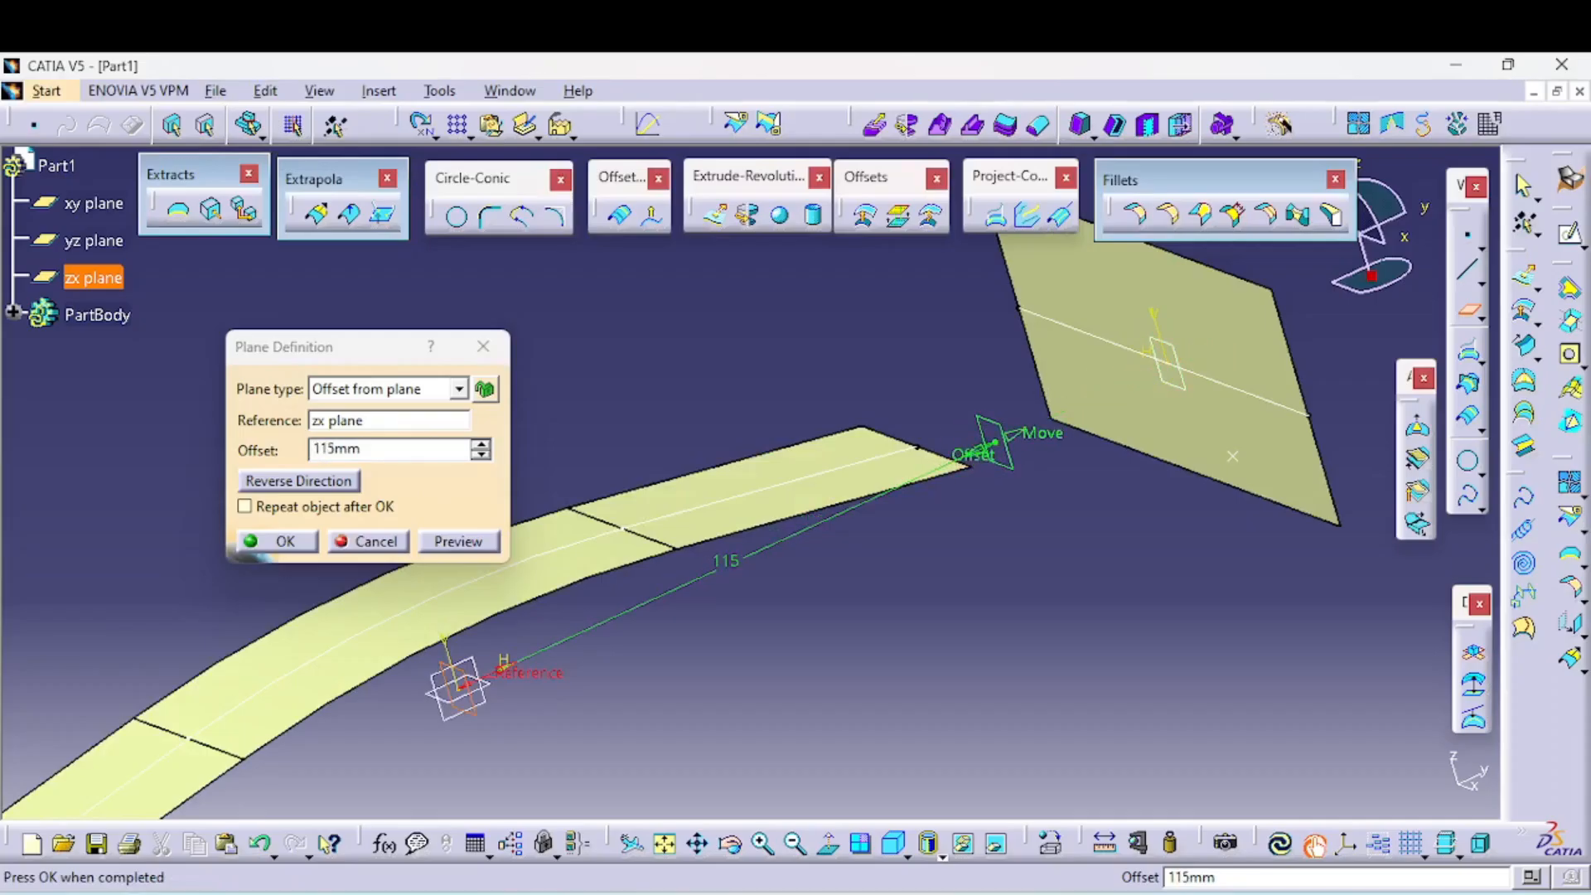
left_click(278, 541)
- Start an extruded surface from the curved surface's cross edge nearer the offset planes, with the Z component as direction
middle_click_drag(738, 406, 738, 489)
middle_click_drag(744, 678, 820, 611)
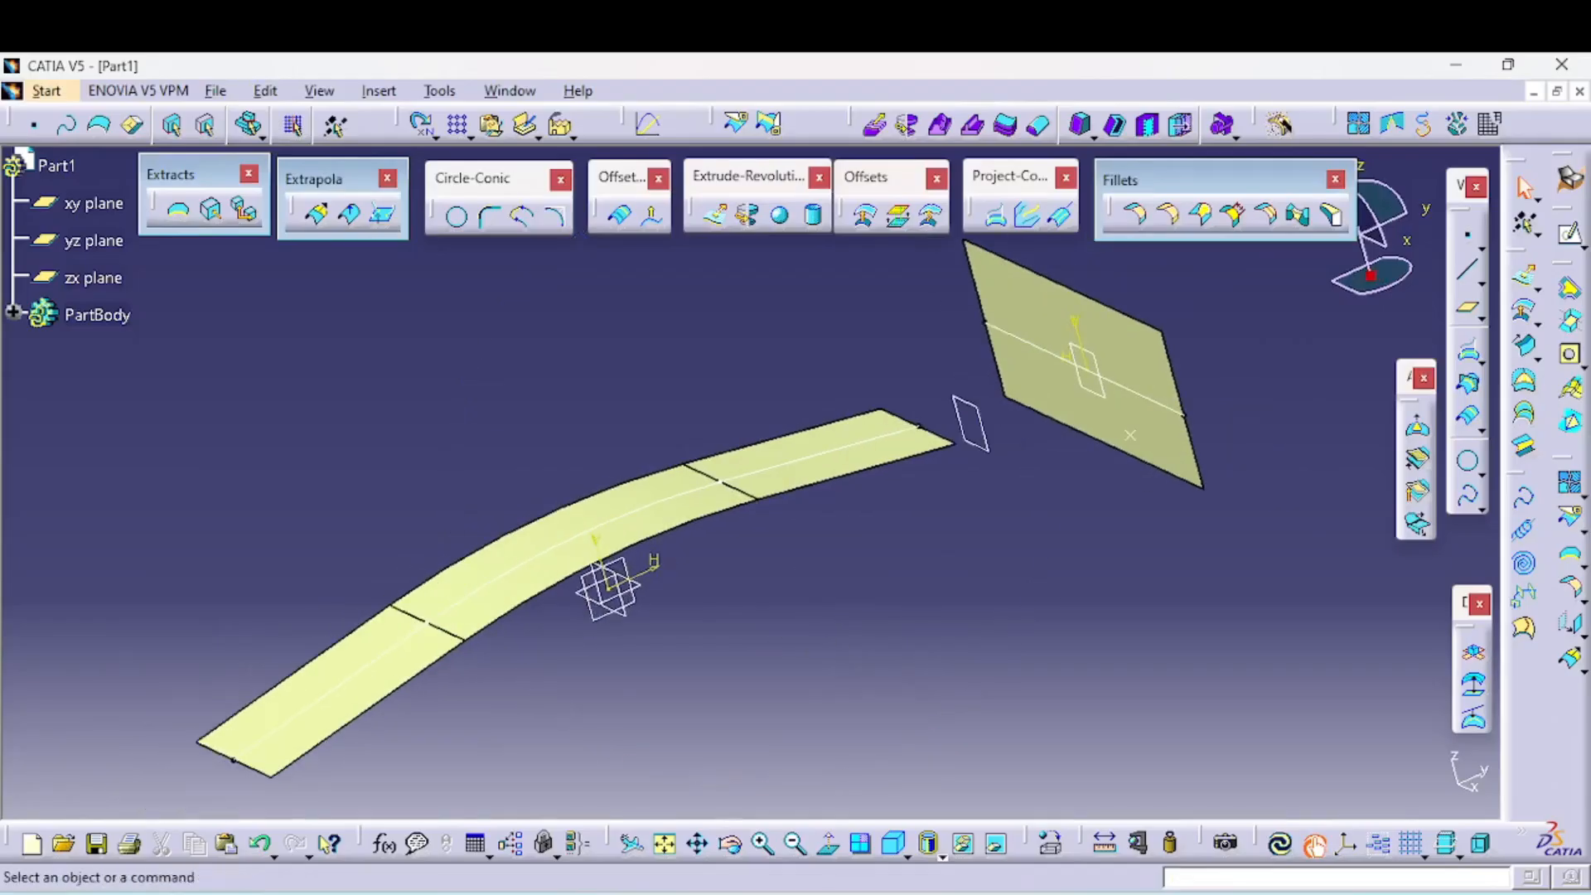
middle_click_drag(1082, 373, 1041, 407)
left_click(715, 215)
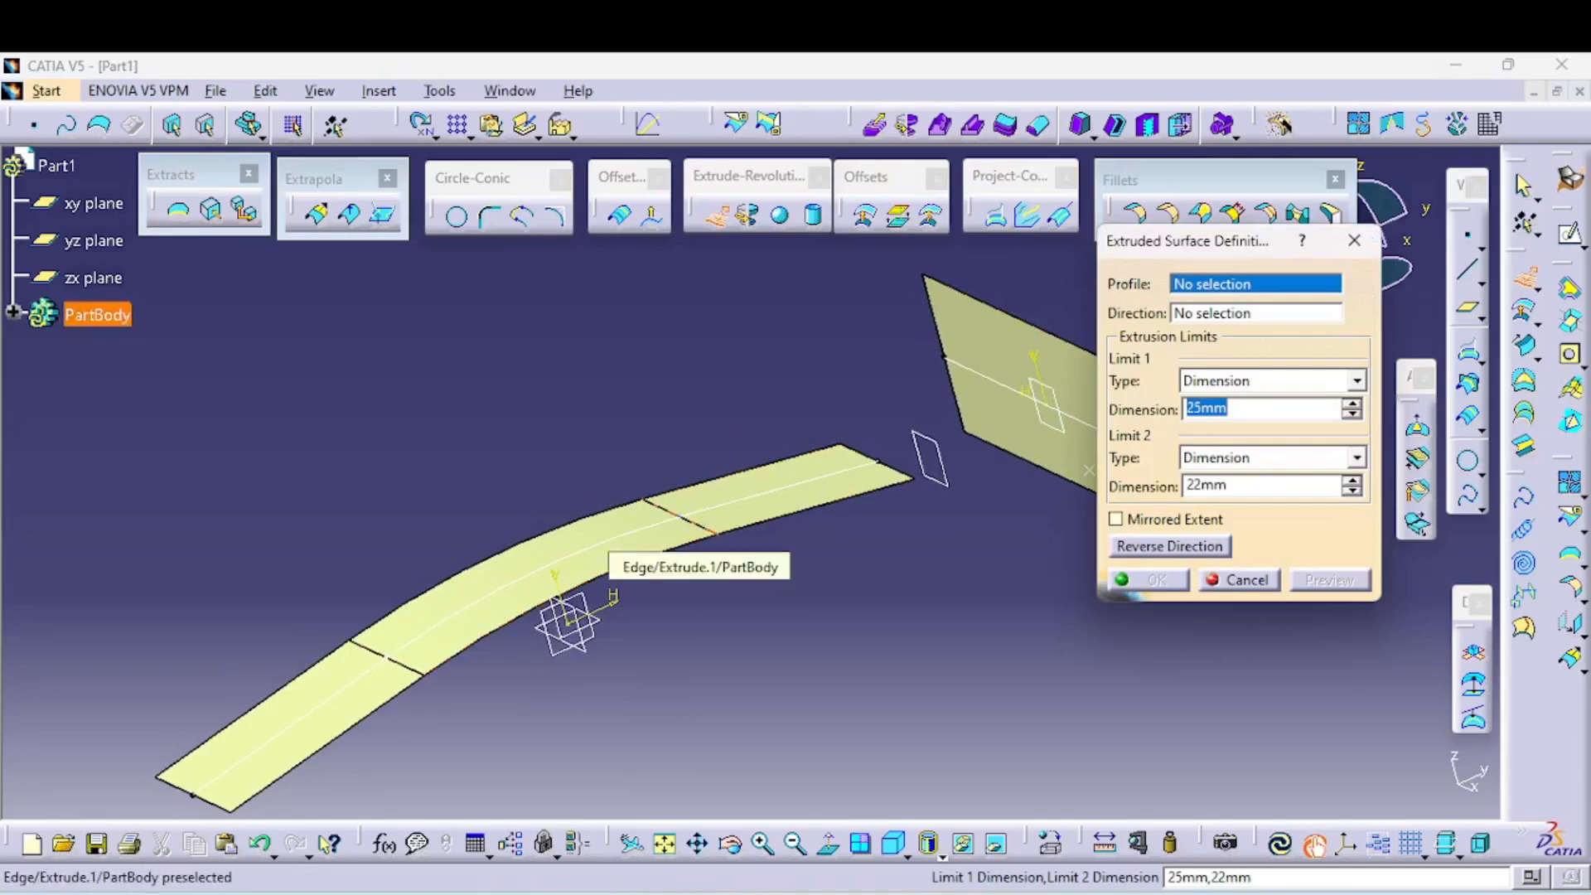
left_click(698, 525)
middle_click_drag(698, 526, 698, 438)
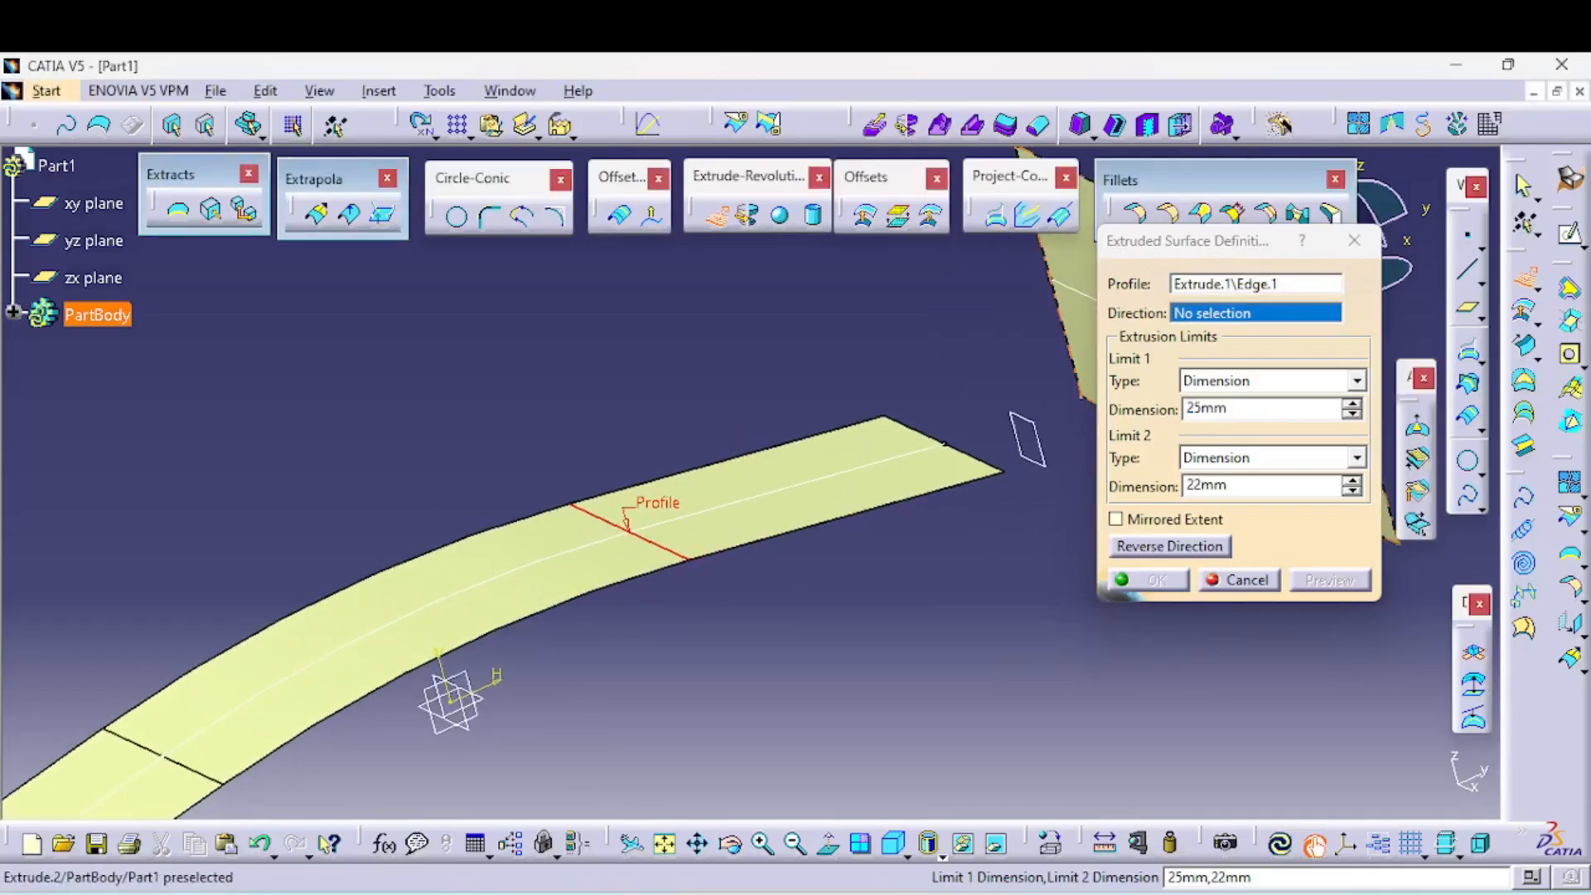
right_click(1243, 313)
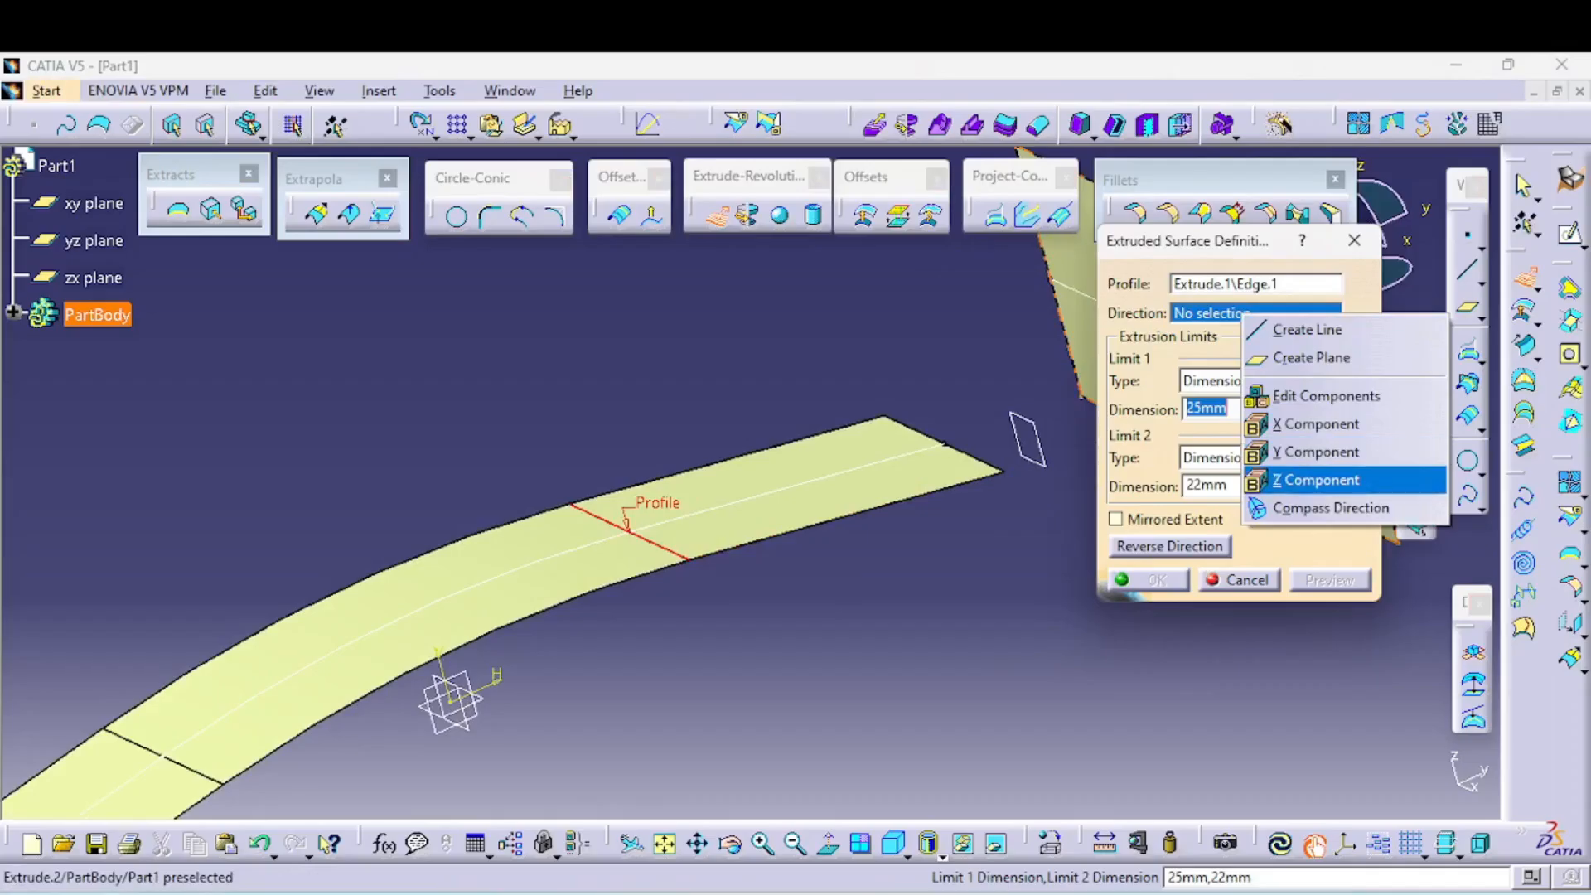
left_click(1322, 480)
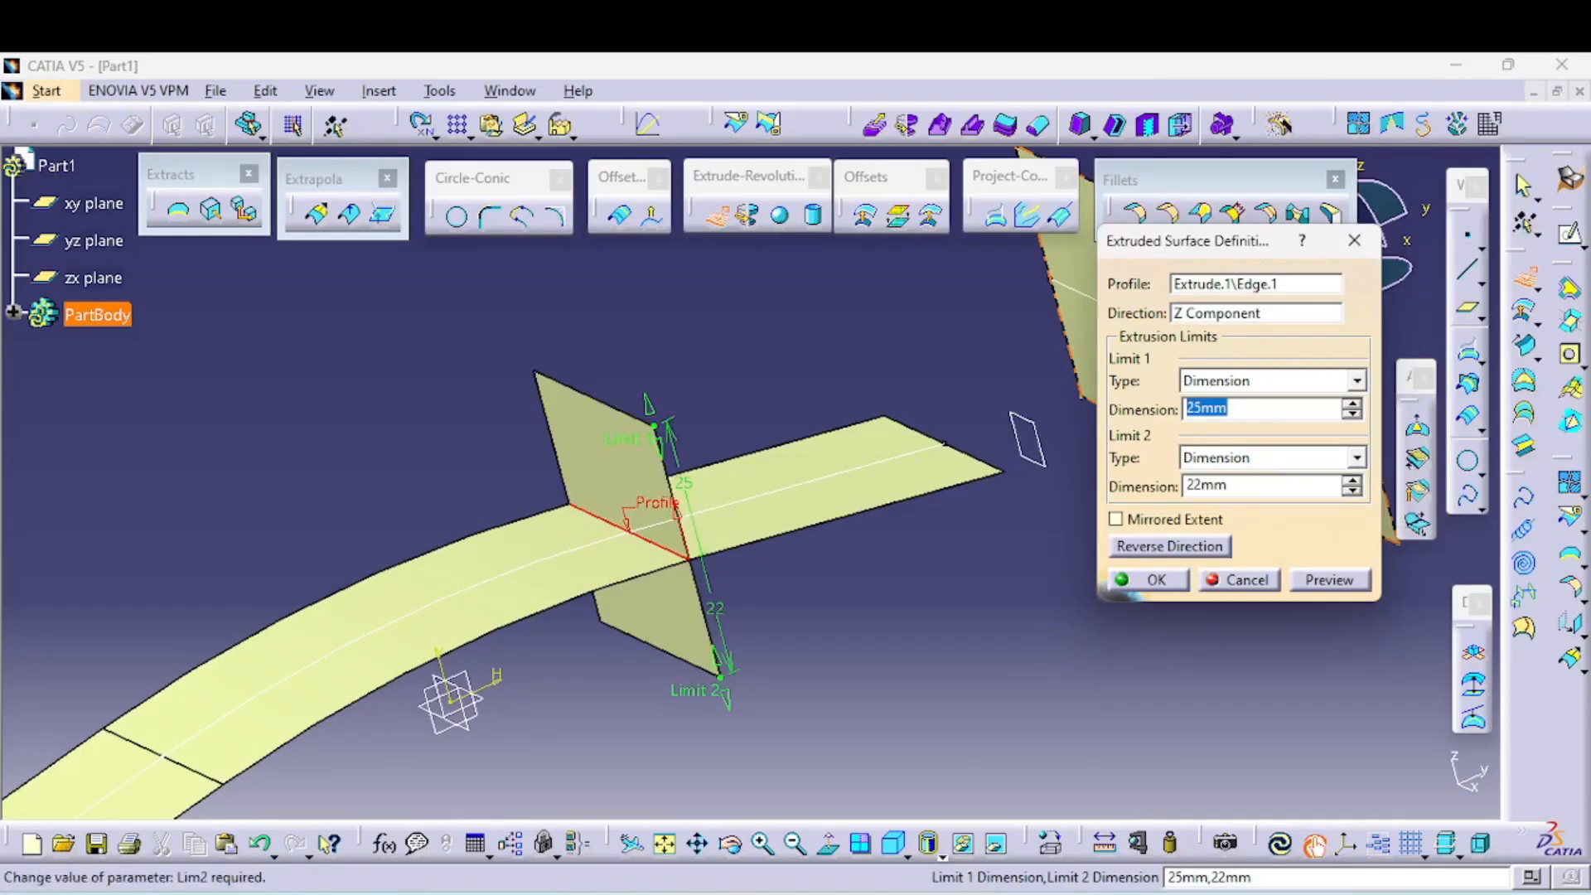
- Set the second extrusion limit to 0 mm, keep the first at 25 mm and create the small upright surface
double_click(1208, 486)
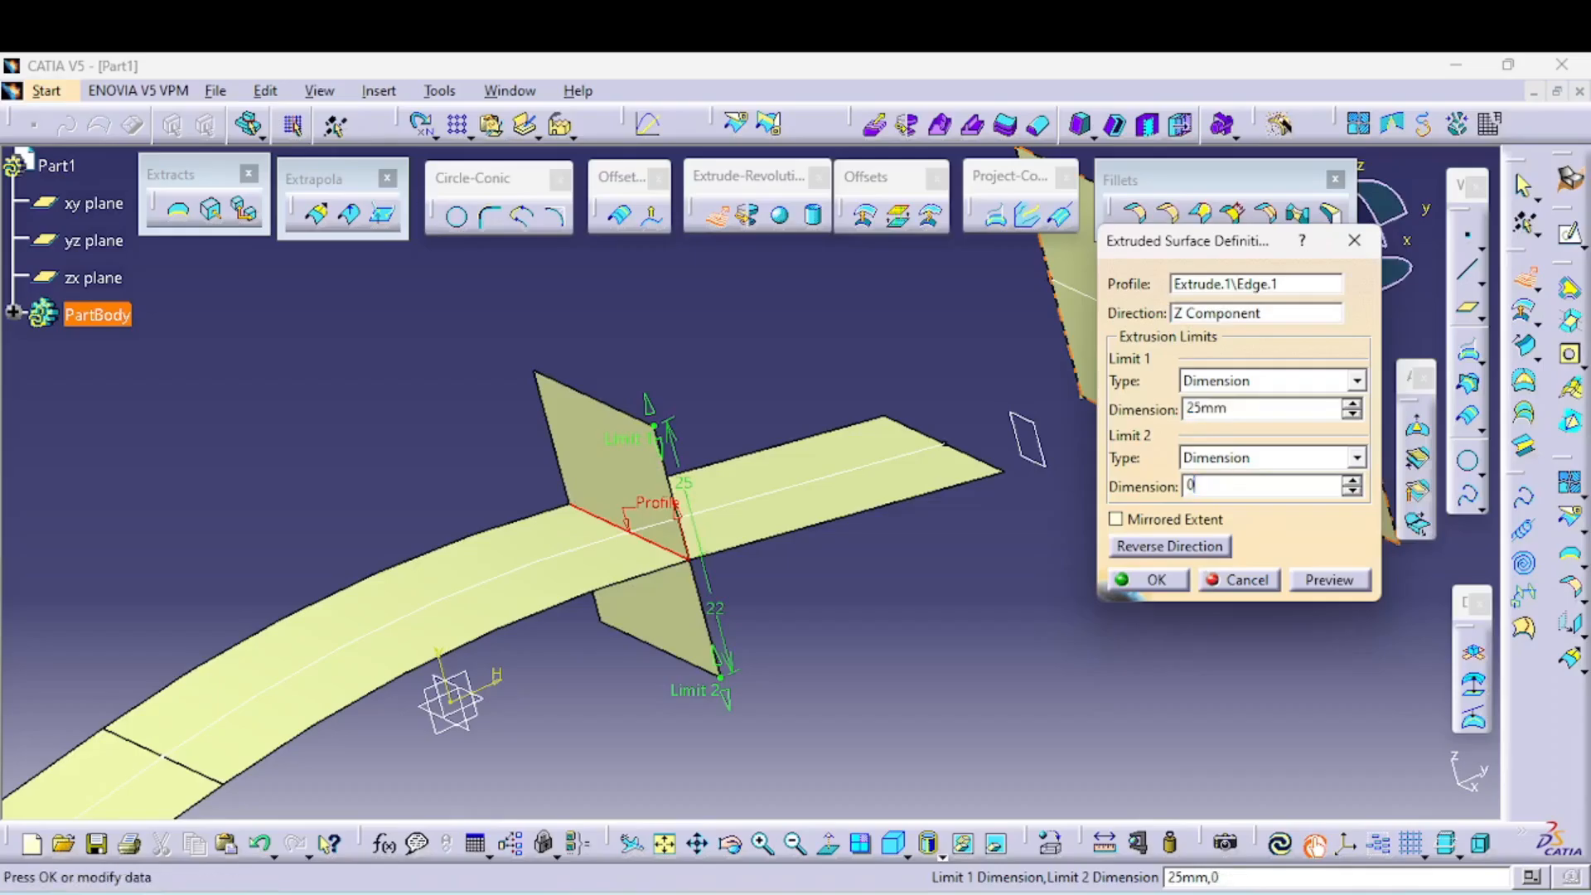
key("Tab")
middle_click_drag(746, 415, 690, 574, "ctrl")
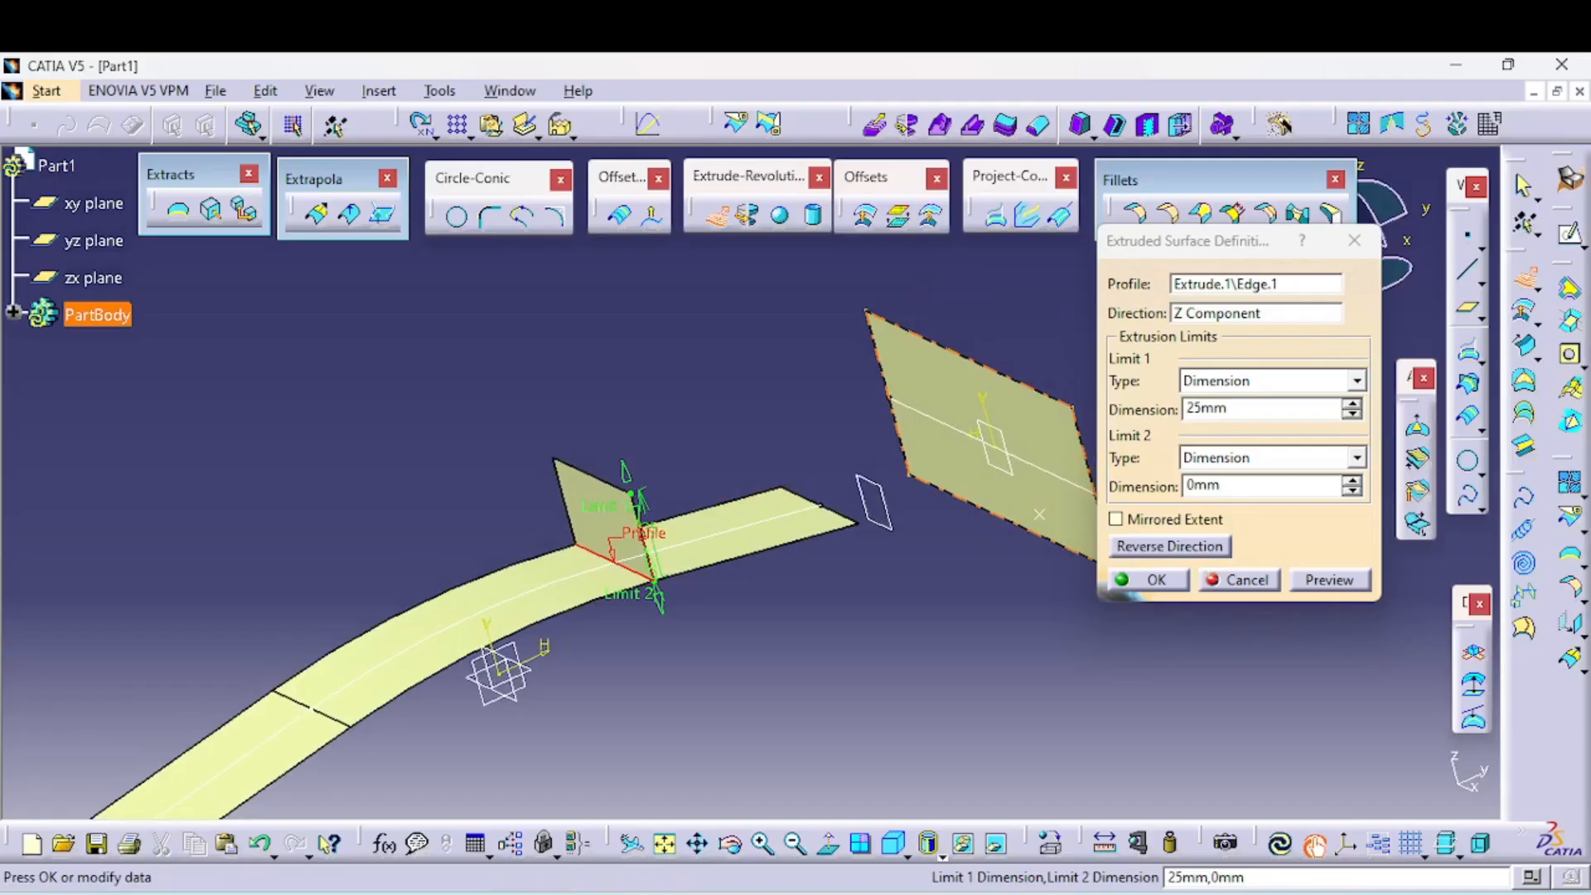
left_click(1149, 581)
- Start an extruded surface from the small upright surface's top edge, with the Y component as direction
middle_click_drag(795, 530, 779, 569)
left_click(717, 216)
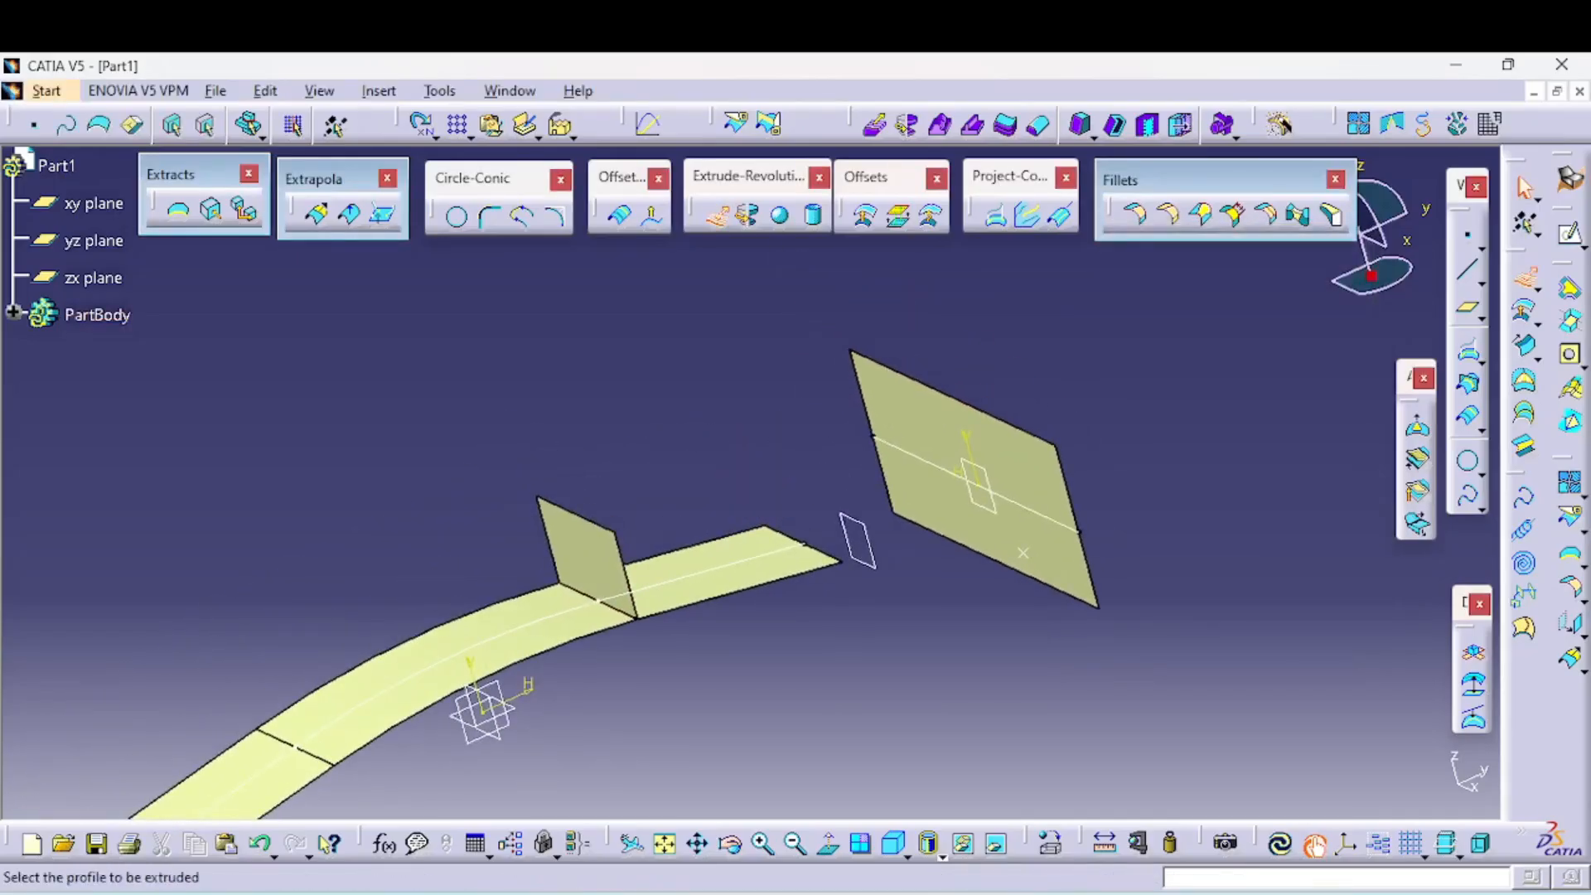
left_click(583, 518)
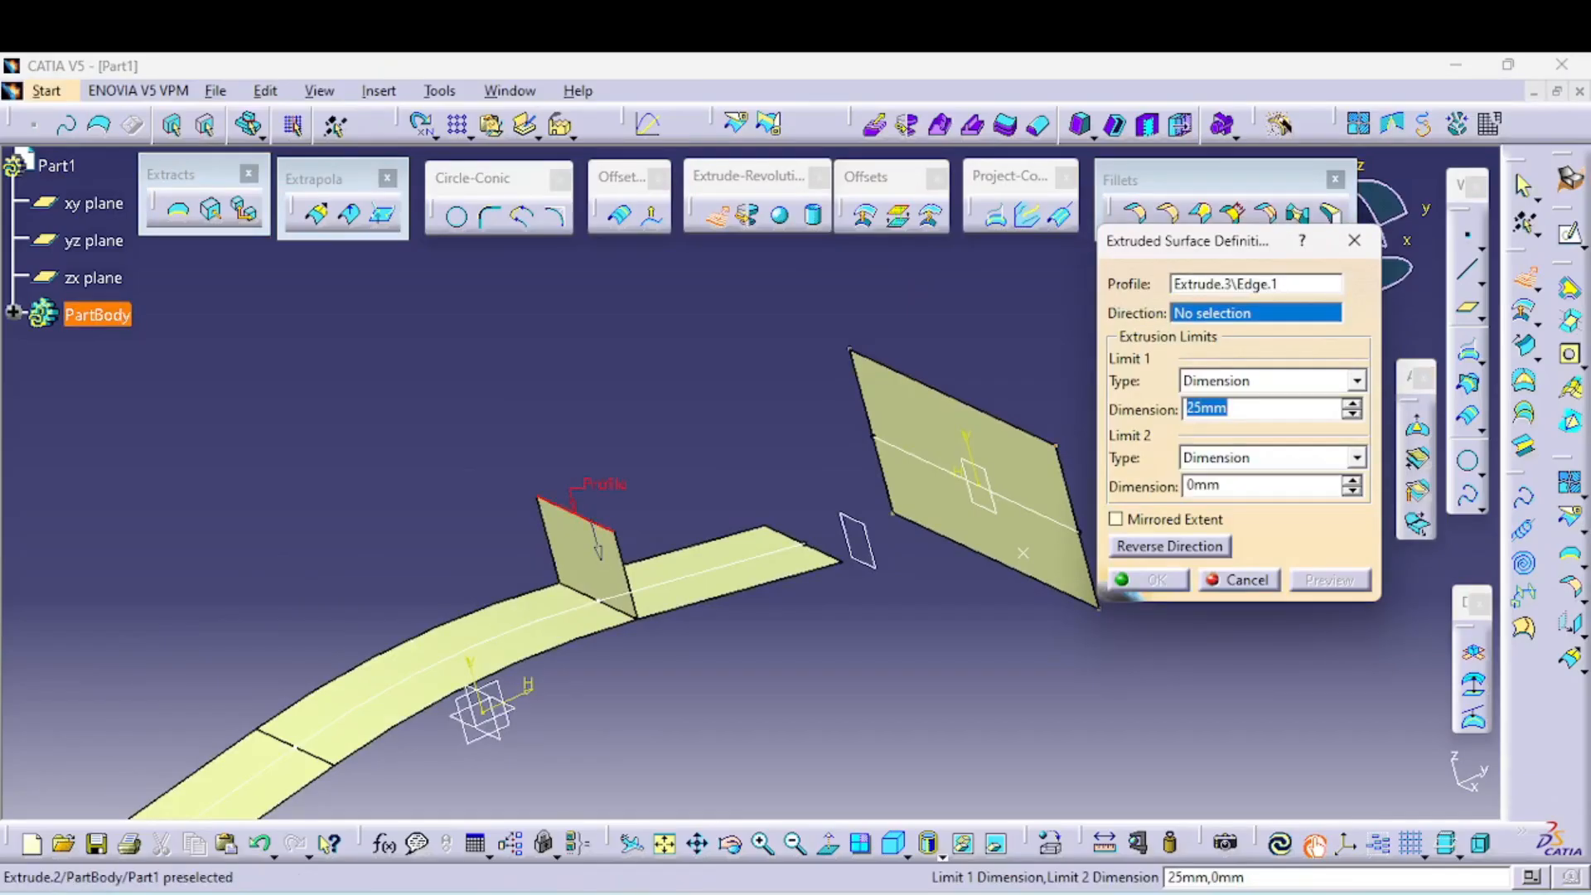
right_click(1214, 313)
left_click(1235, 448)
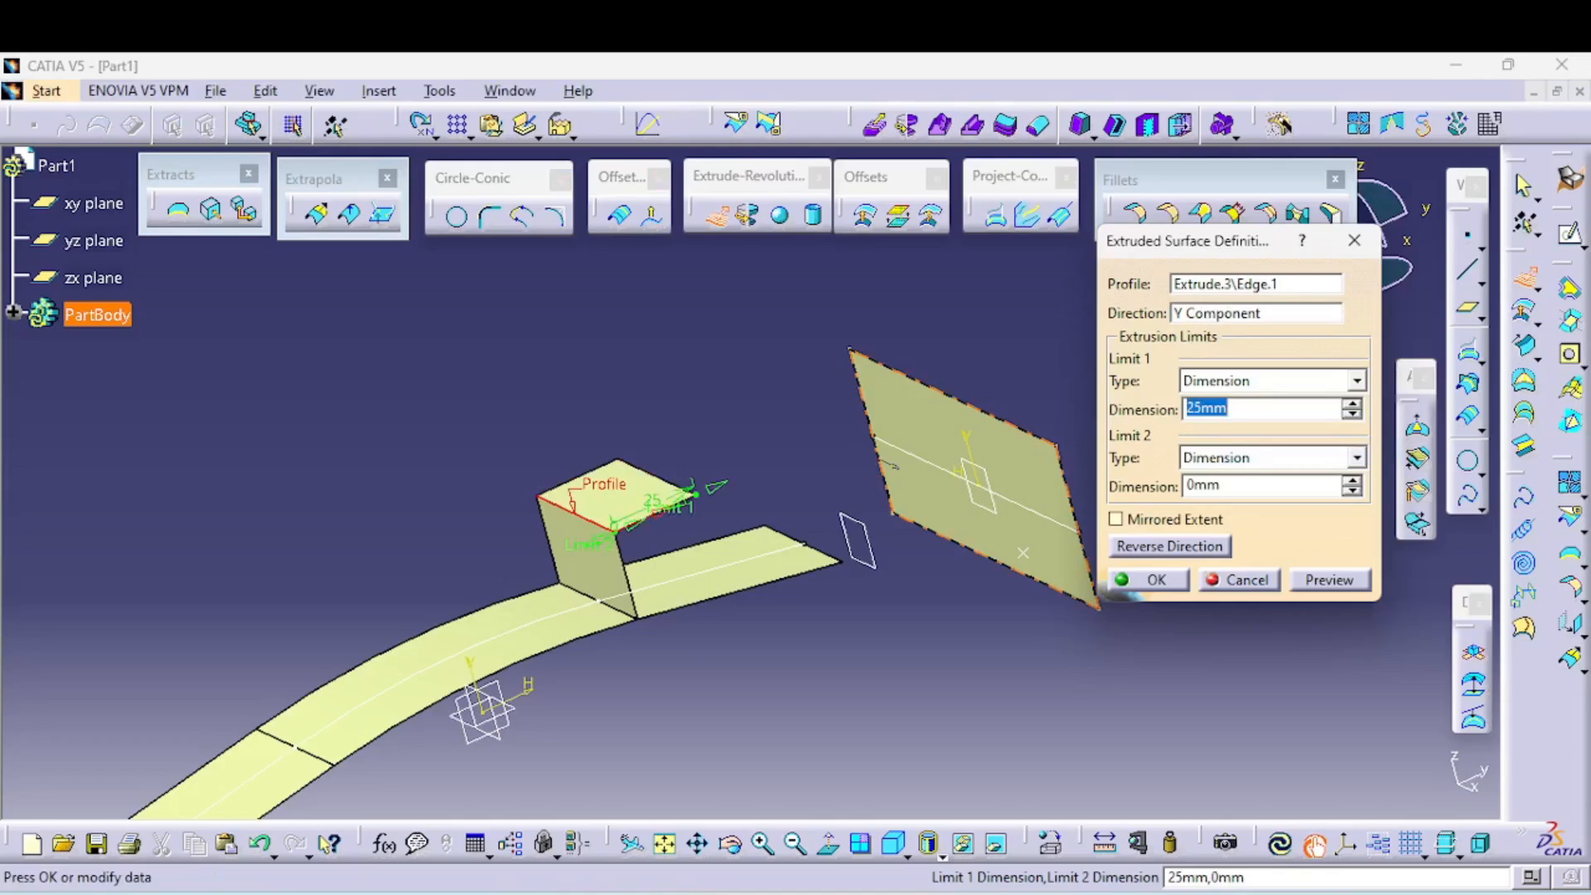
- Change the first limit's type to Up-to element and limit the extrusion at the 115 mm offset plane
left_click(1356, 381)
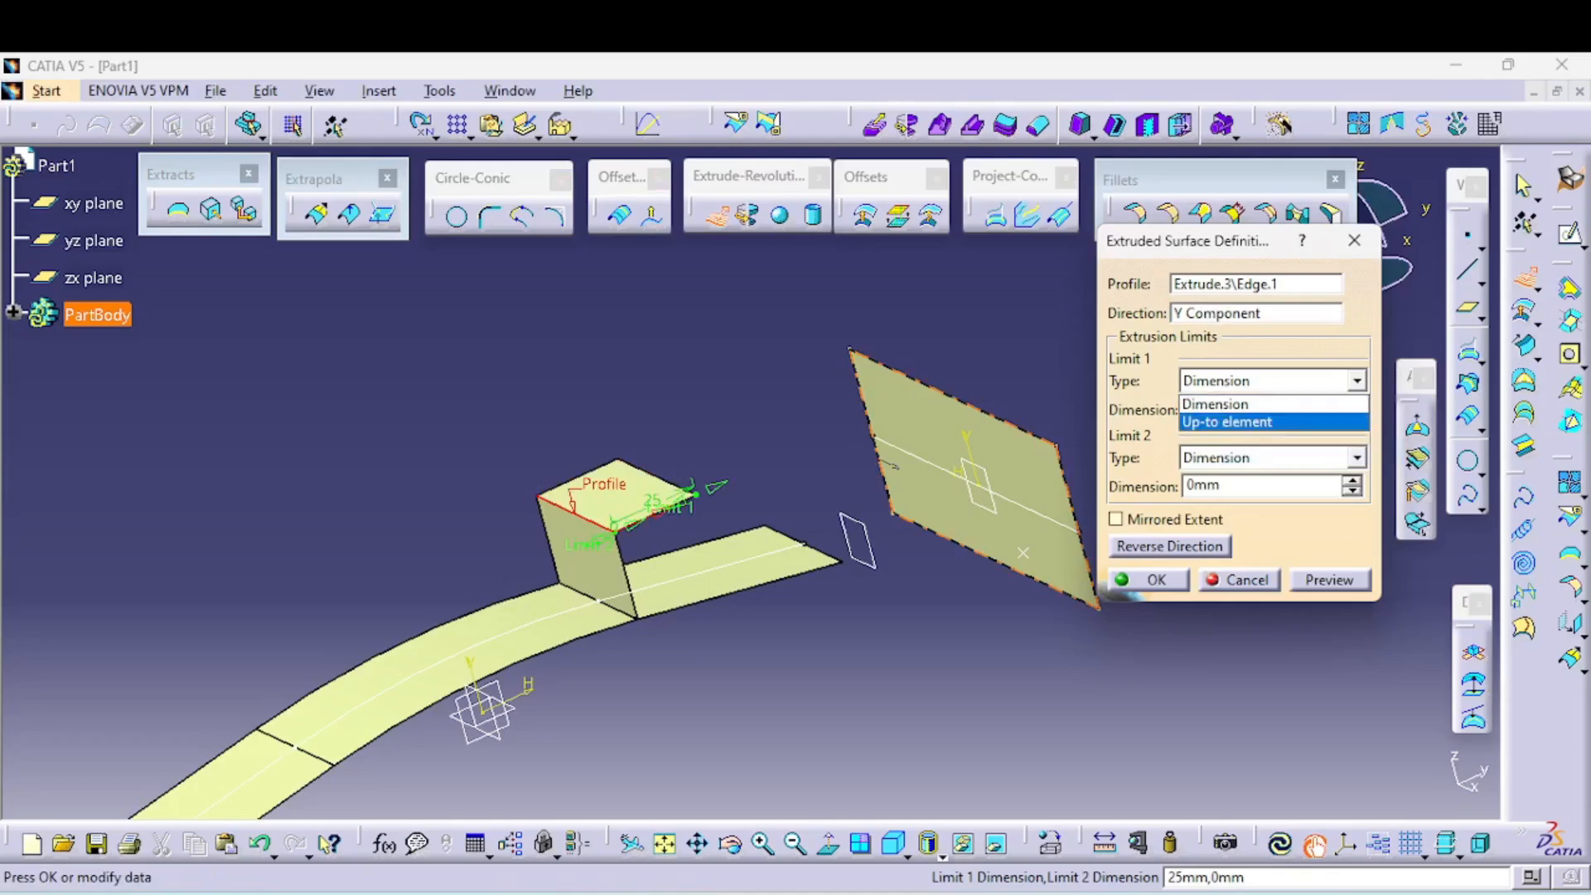
left_click(1227, 422)
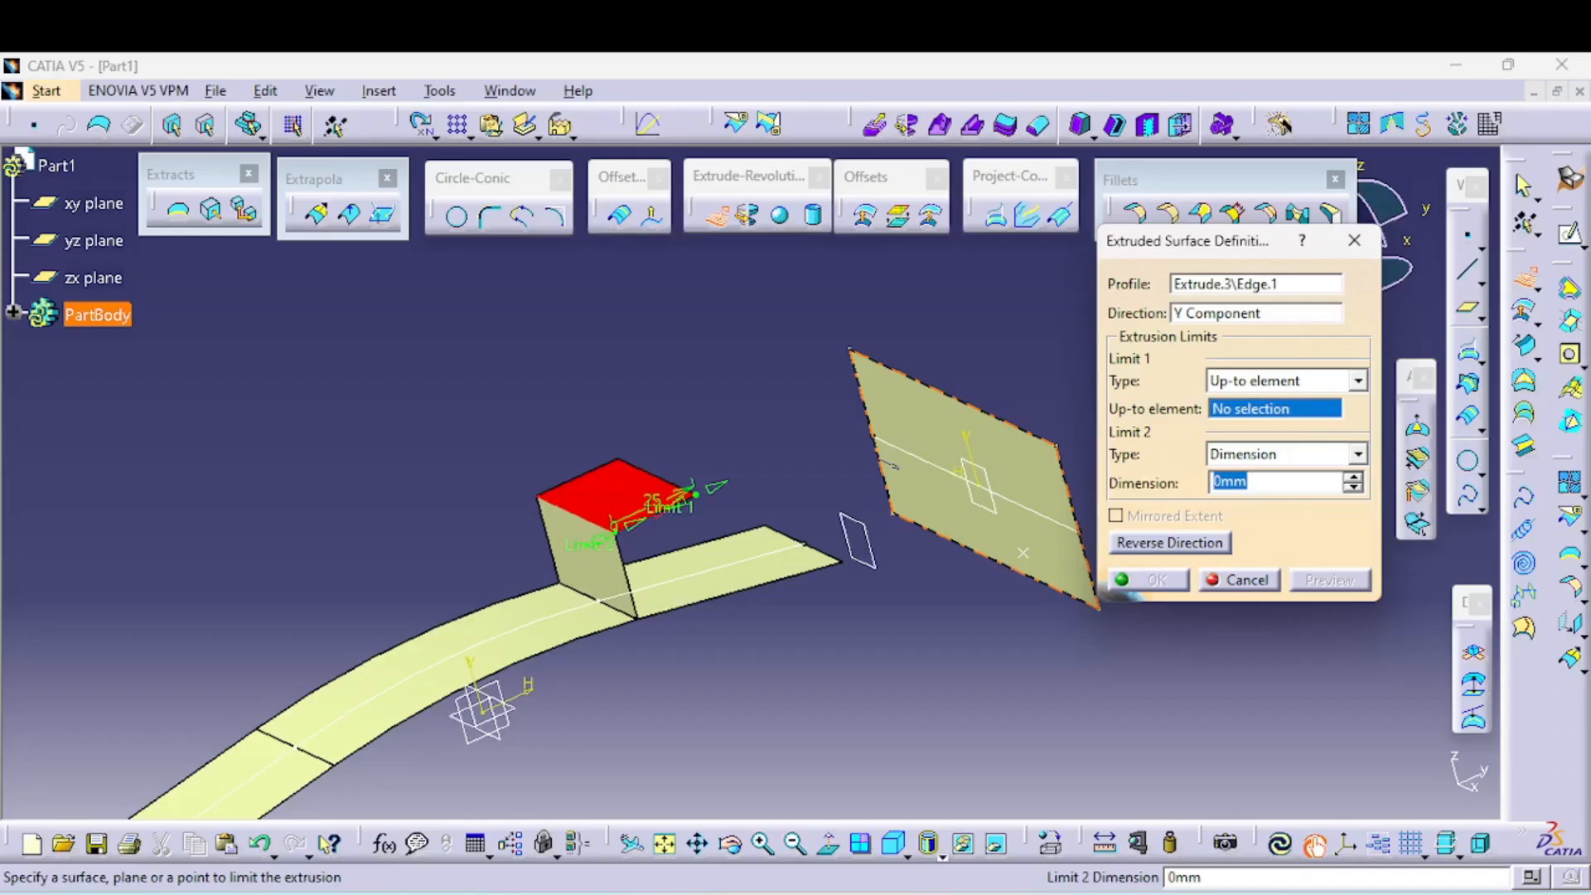
left_click(1024, 553)
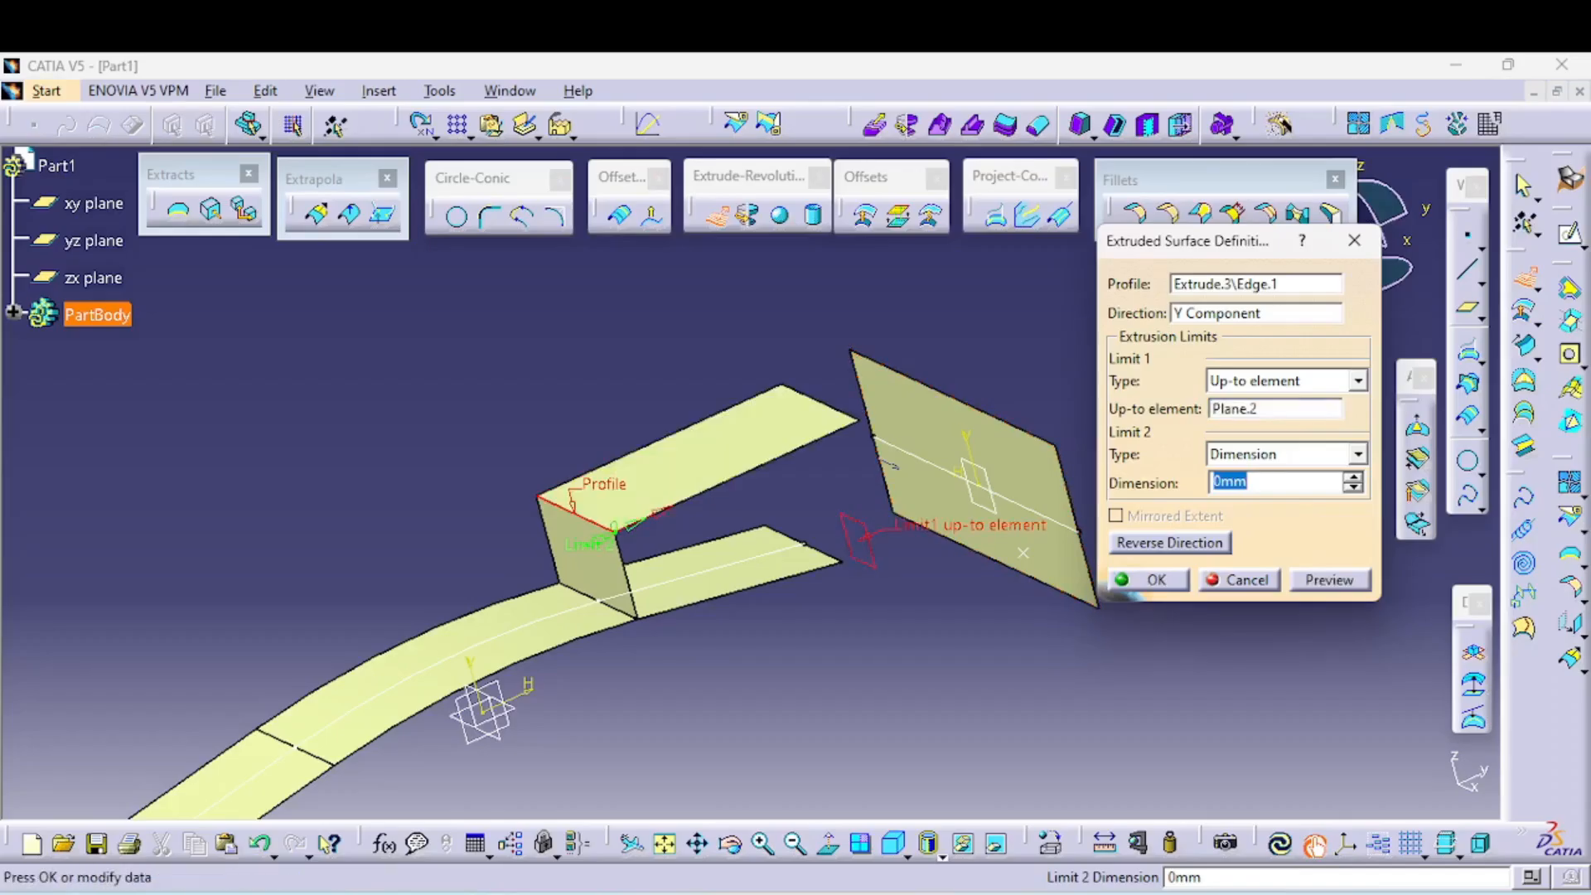
- Create the surface extruded from the small upright surface's top edge up to the offset plane
left_click(1137, 583)
middle_click_drag(995, 681, 871, 675)
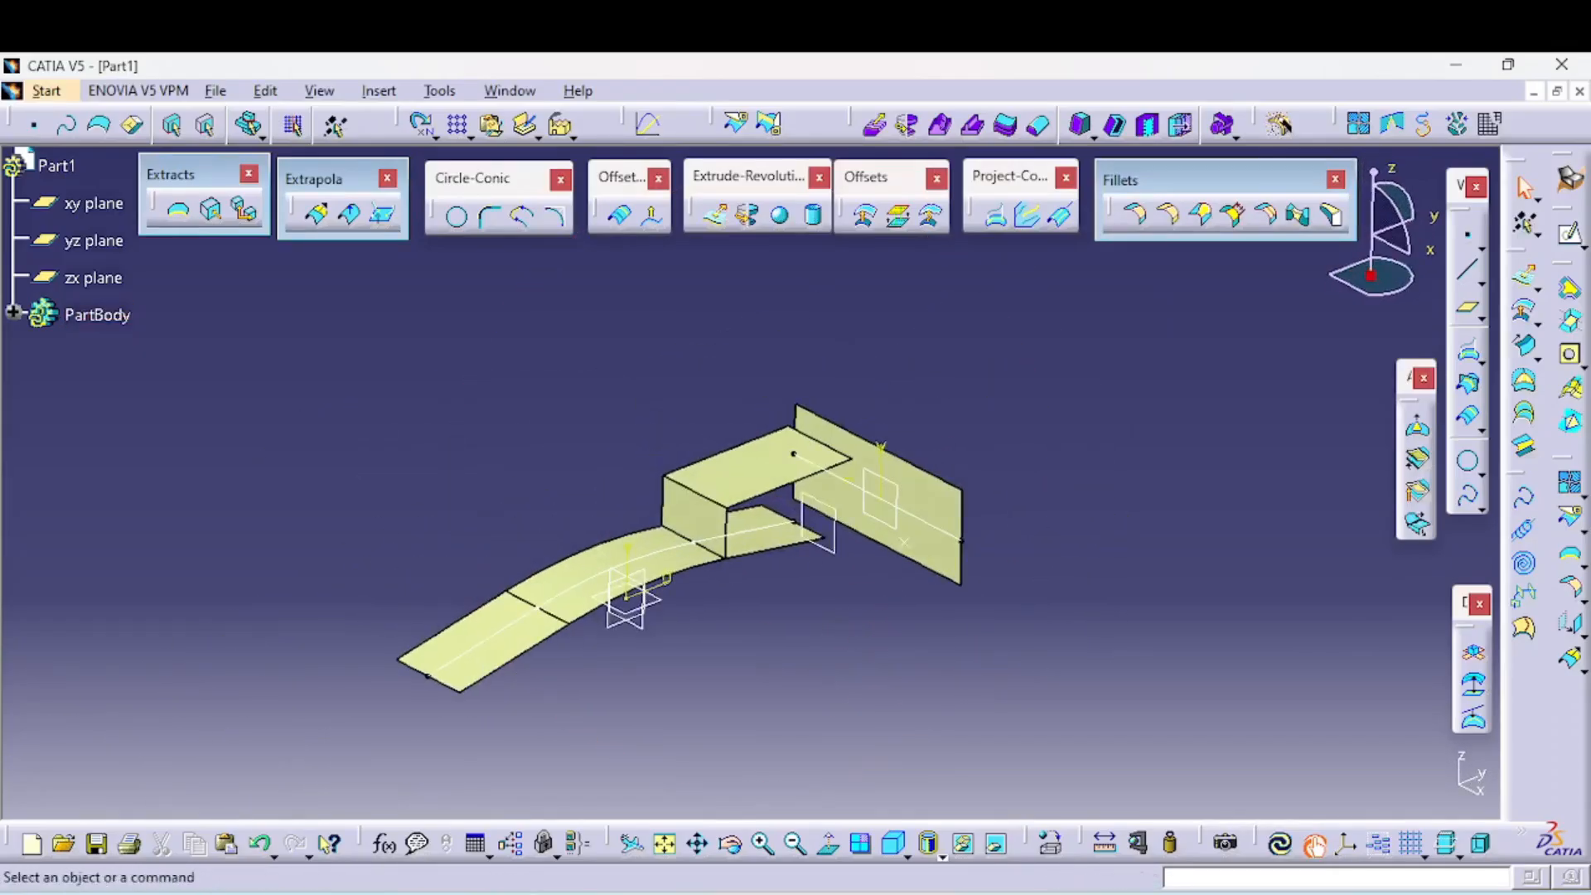
- Start an extruded surface from the curved surface's end edge facing the vertical surface, with the Y component as direction
left_click(714, 214)
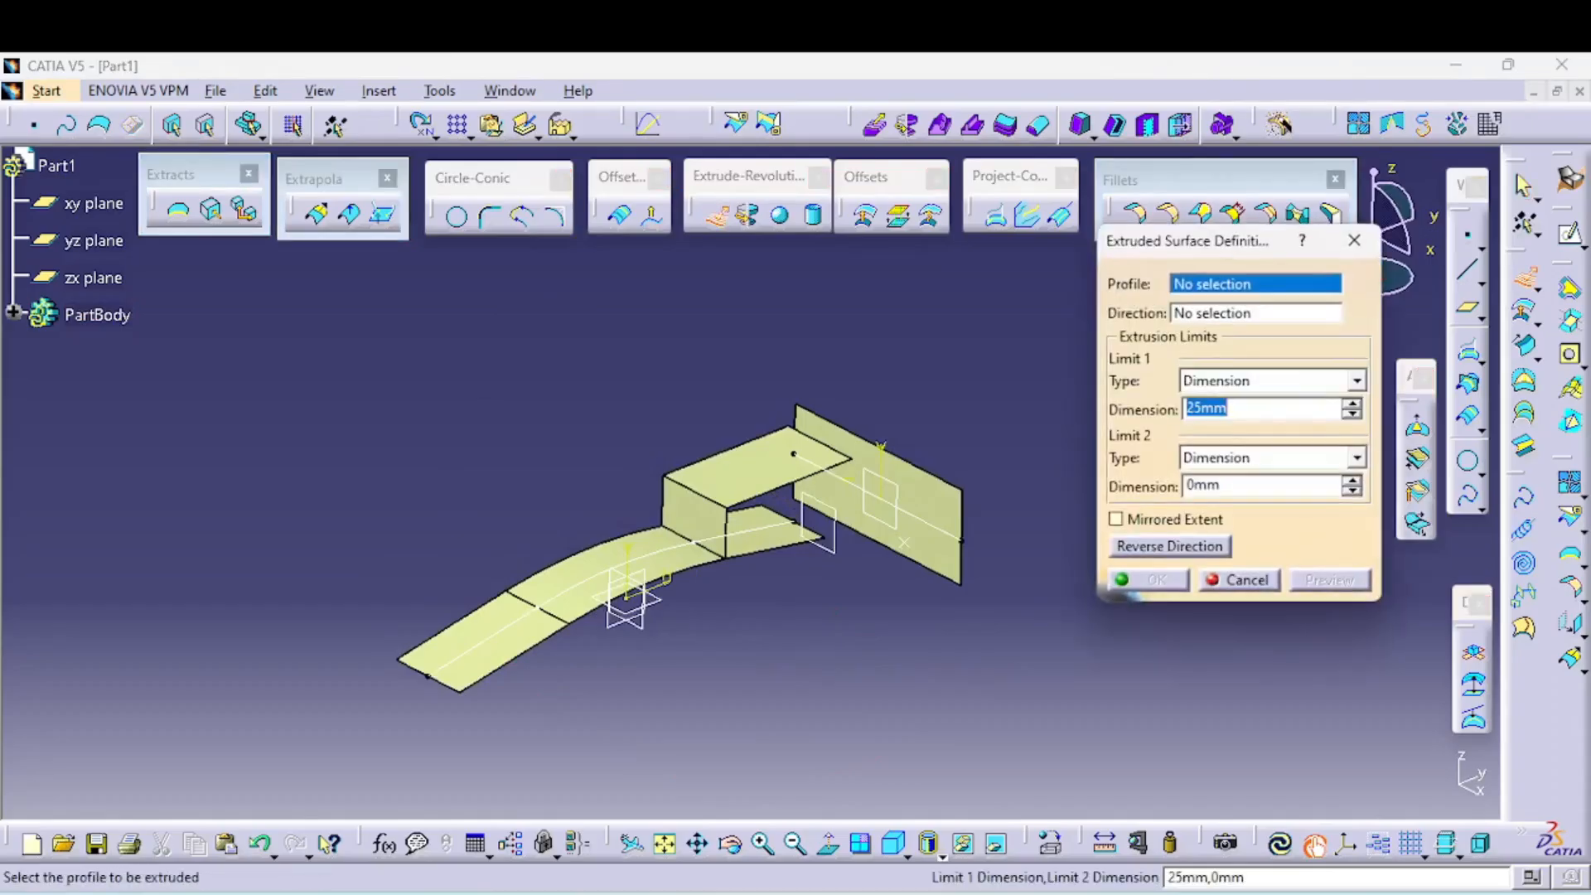
middle_click_drag(859, 643, 855, 572, "ctrl")
middle_click_drag(875, 663, 517, 582)
left_click(590, 478)
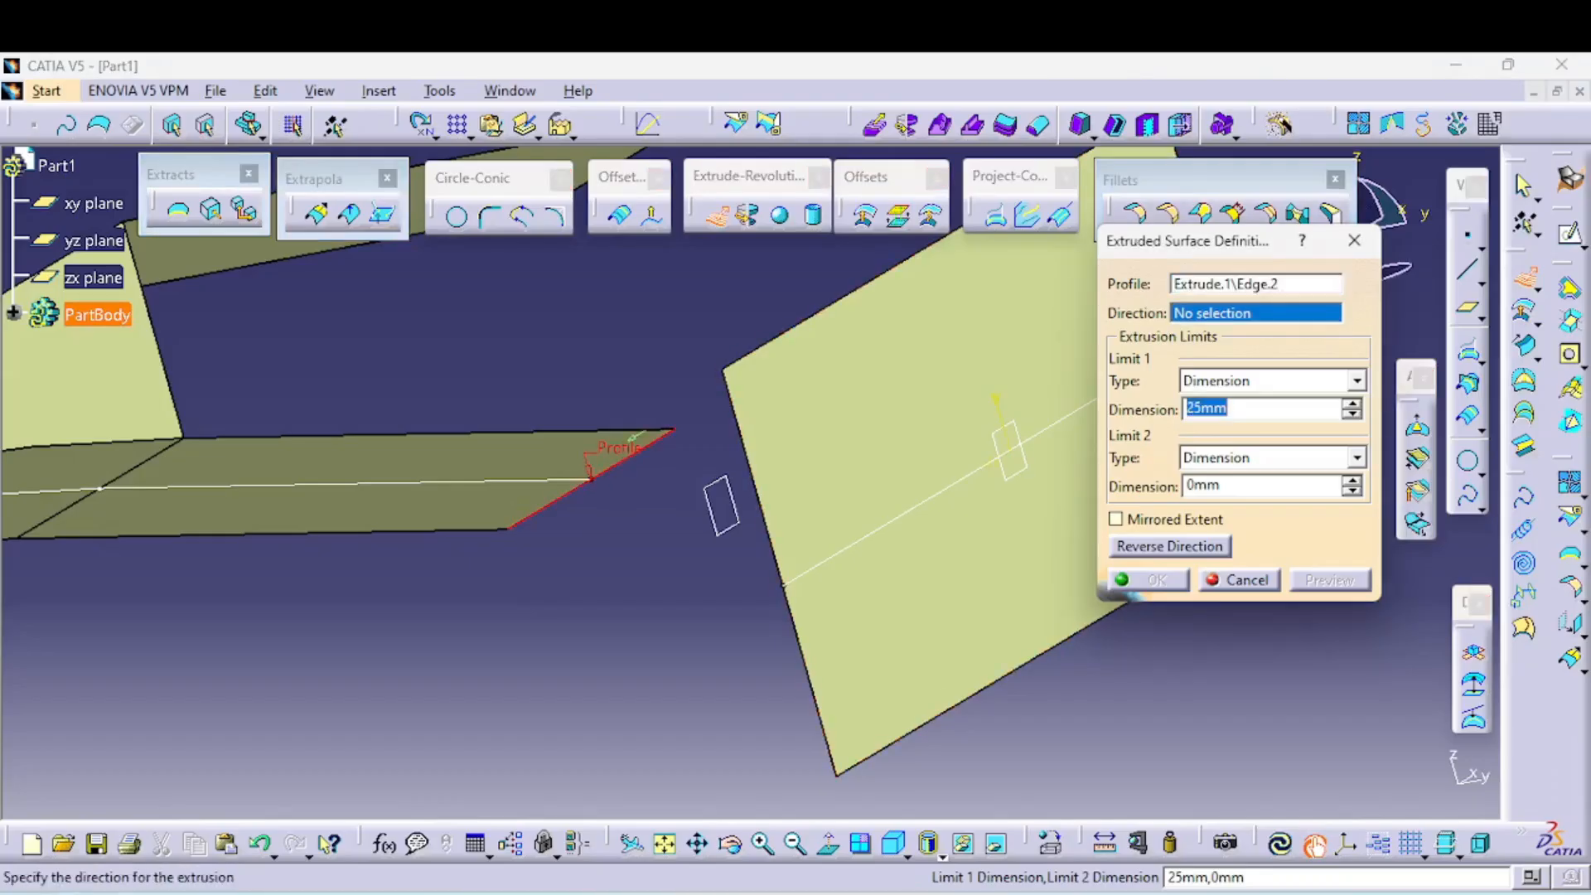
right_click(1244, 312)
left_click(1318, 451)
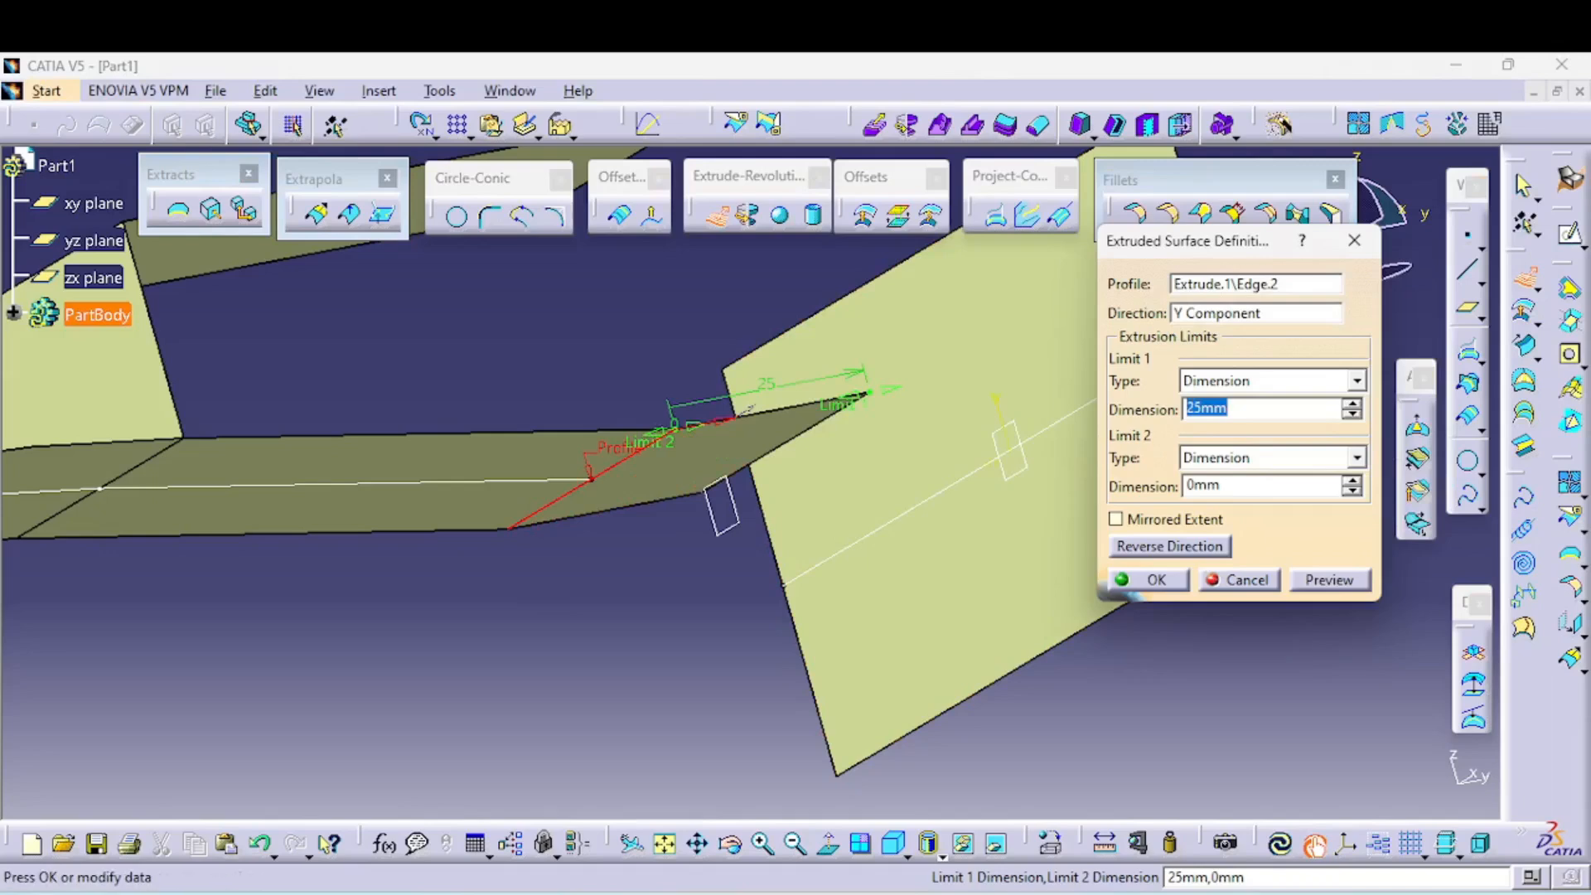
- Change the first limit's type to Up-to element and limit the extrusion at the point near the vertical surface
left_click(1357, 381)
left_click(1268, 421)
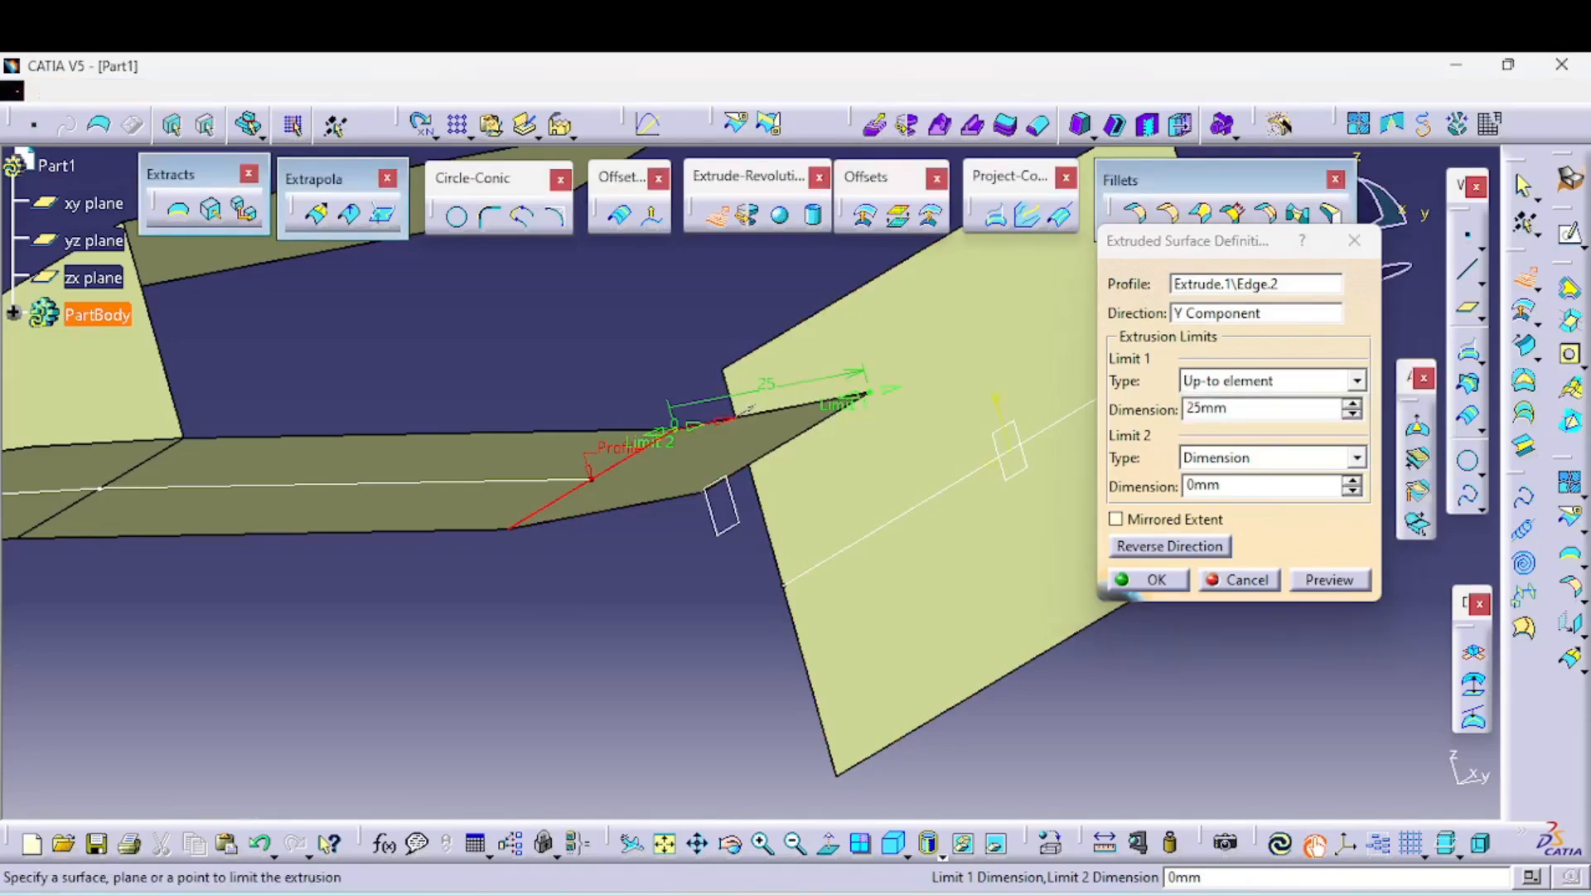
middle_click_drag(1093, 542, 945, 469)
middle_click_drag(945, 610, 942, 721)
middle_click_drag(783, 473, 775, 723)
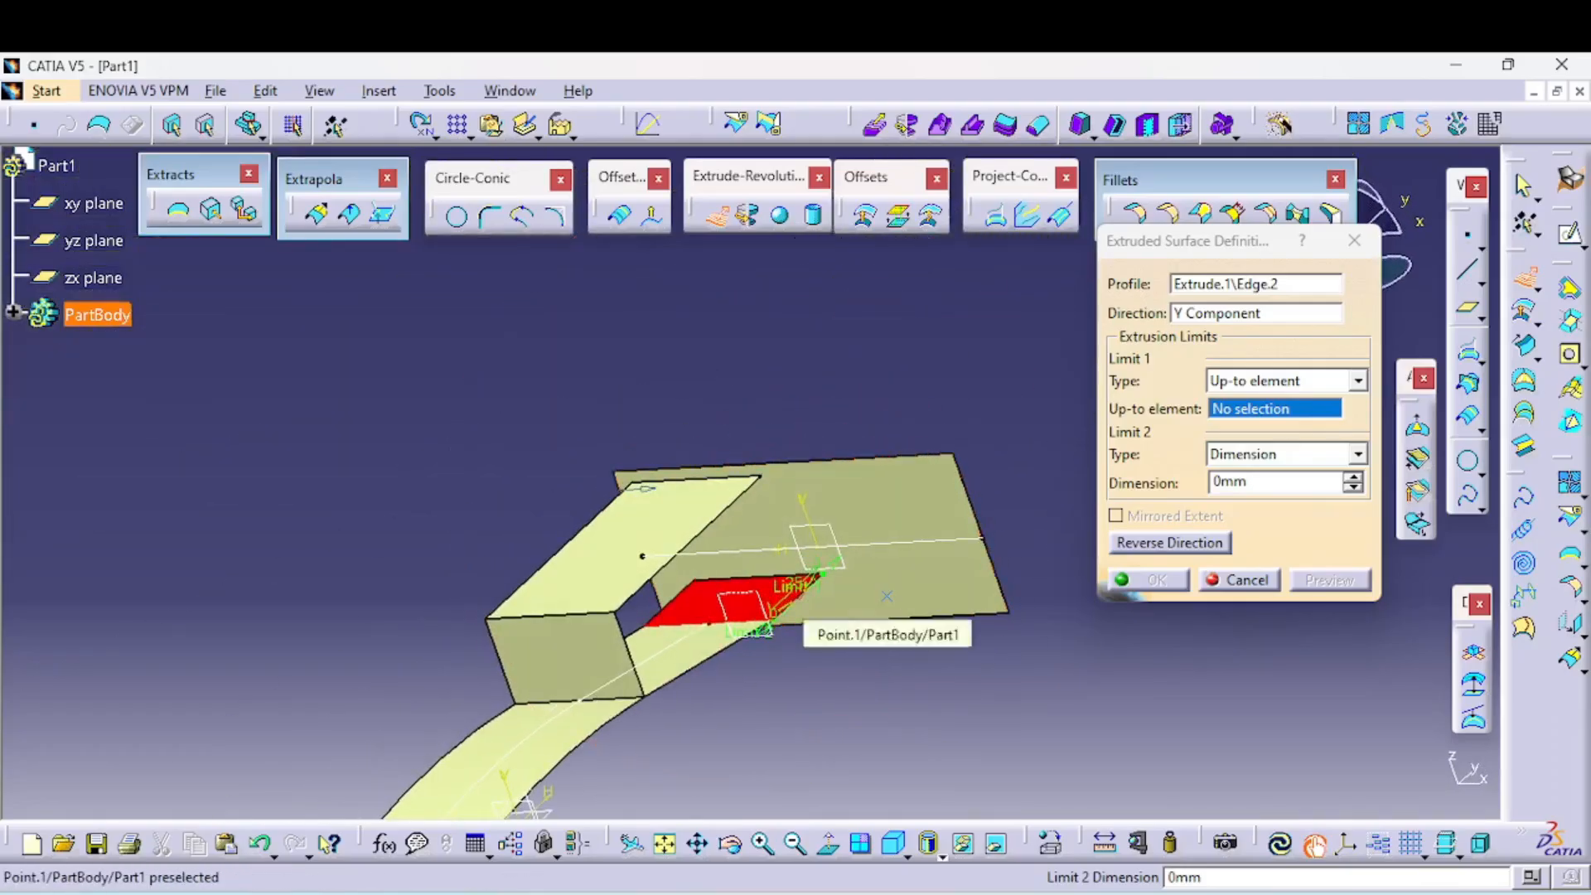
left_click(887, 596)
middle_click_drag(887, 601, 704, 497)
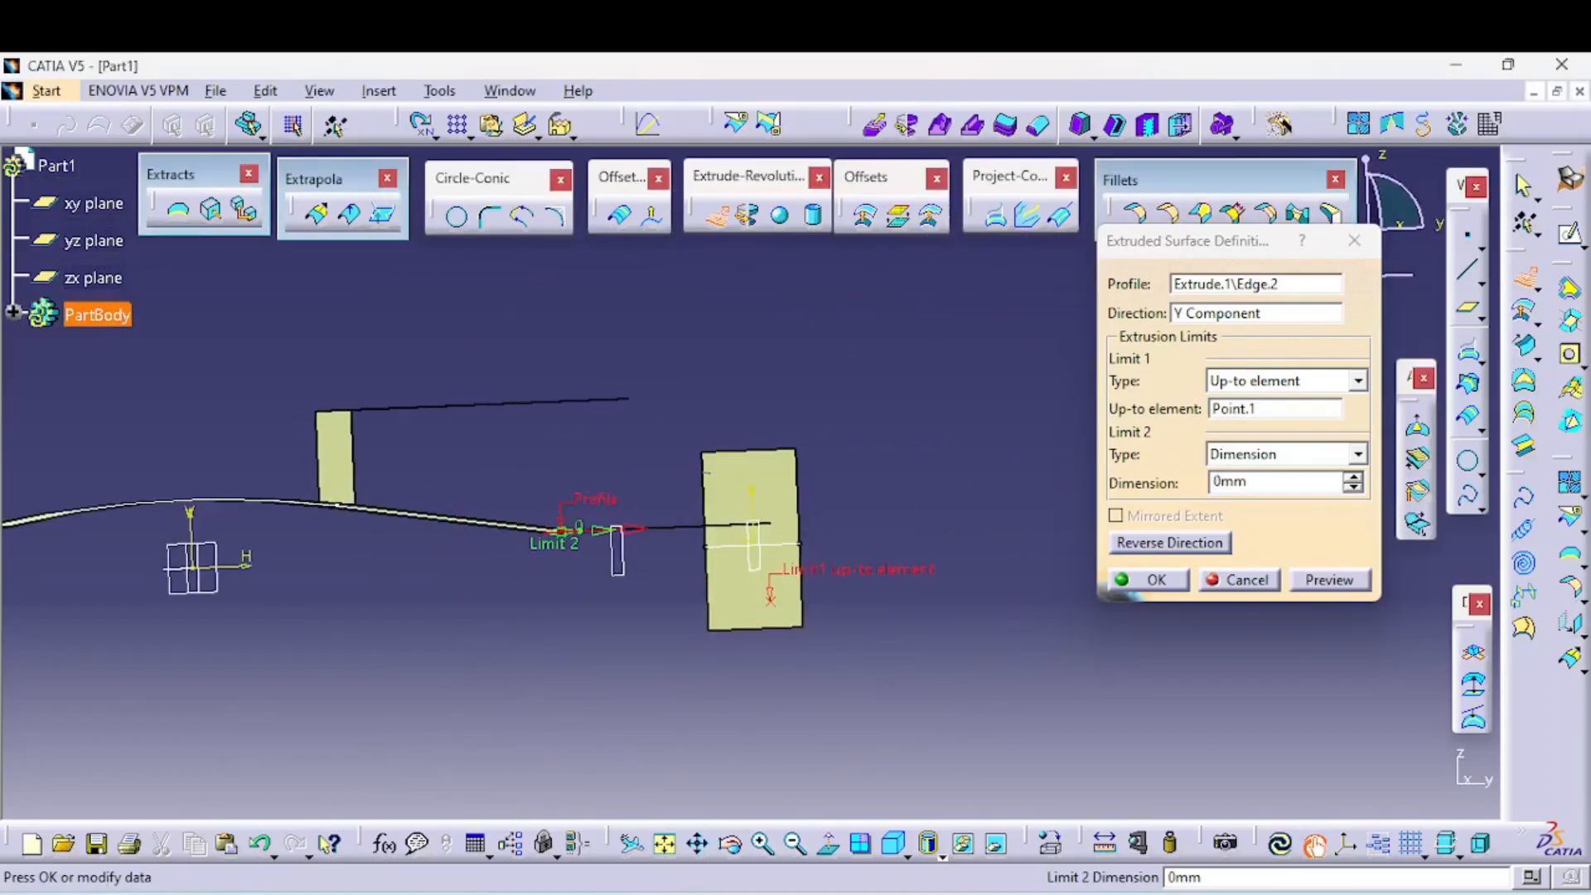
- Create the surface extruded up to the point and update the part
left_click(1150, 580)
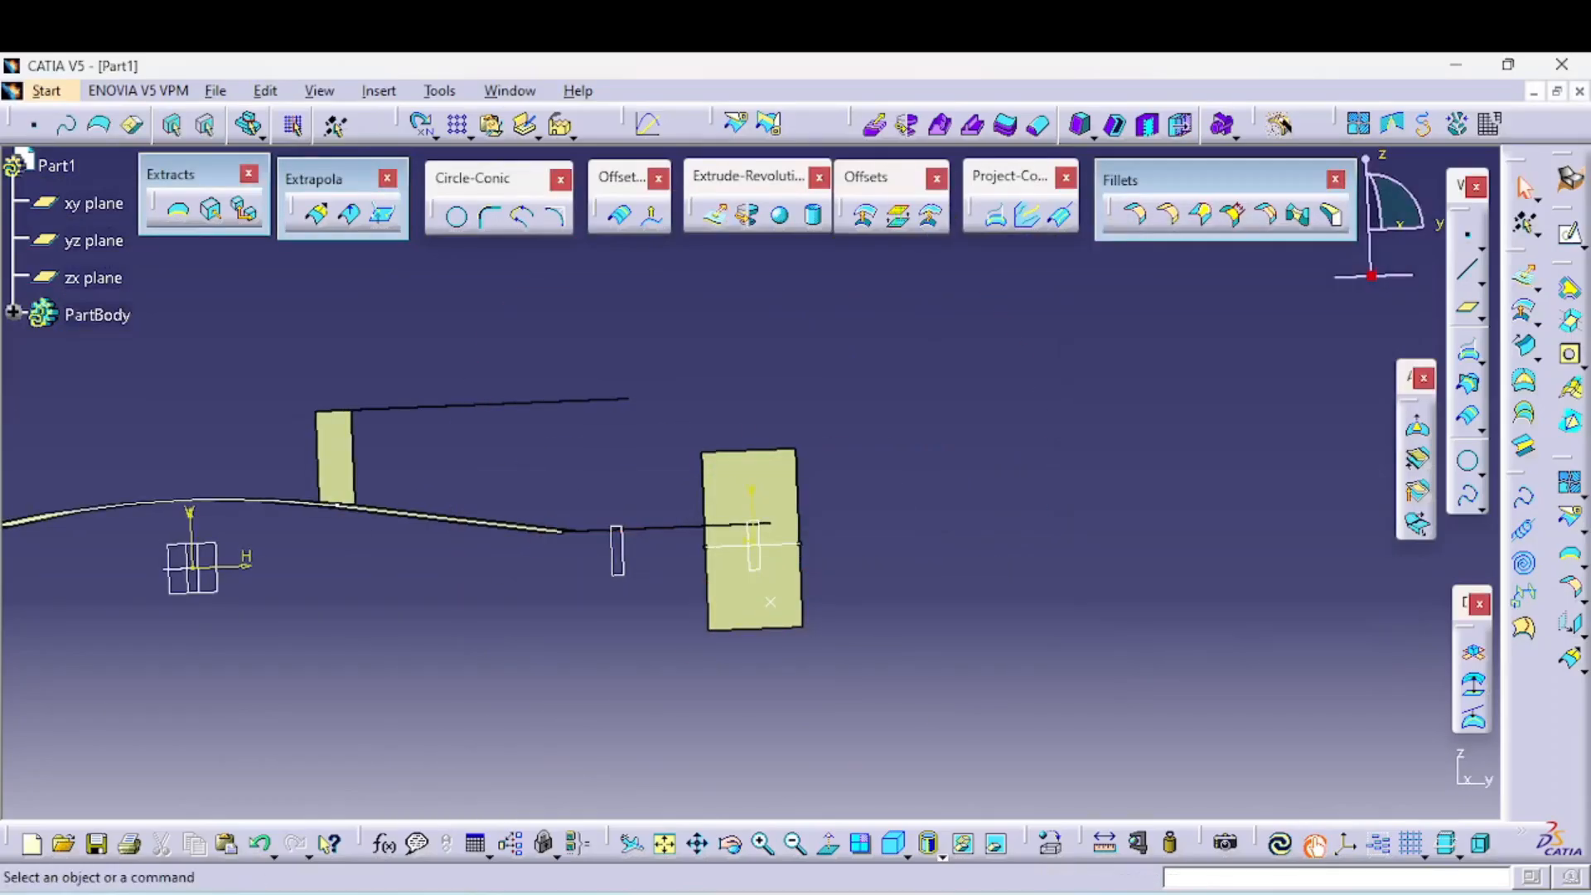
left_click(1281, 844)
middle_click_drag(837, 464, 965, 592)
middle_click_drag(581, 539, 685, 681)
middle_click_drag(729, 580, 763, 613)
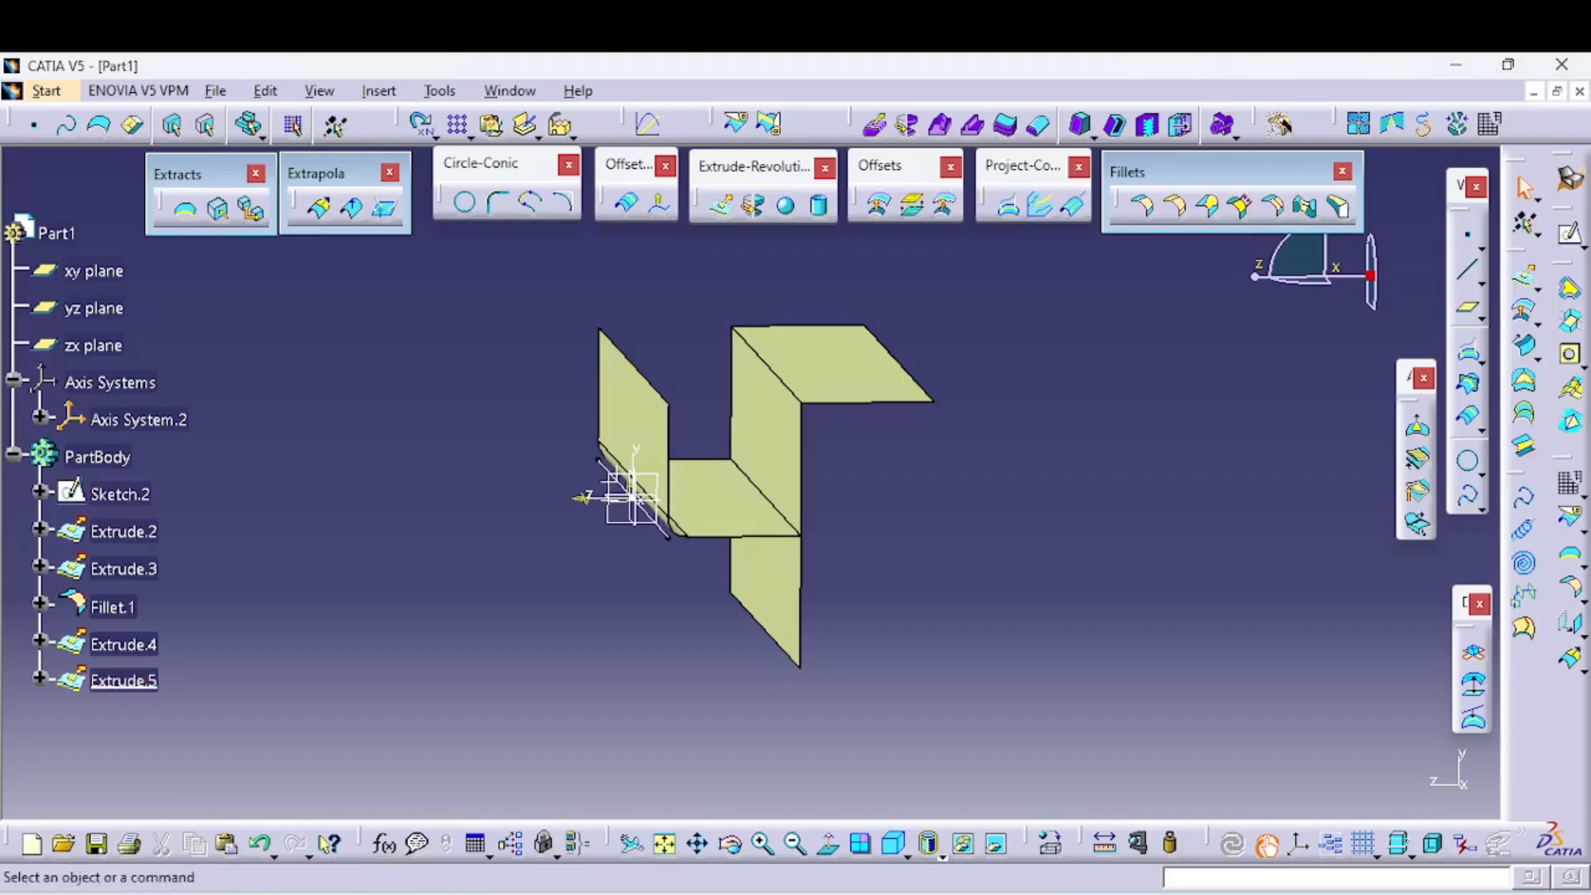
- Start an extruded surface from the top edge of the filleted surface's upright wall, with the Z component as direction
left_click(721, 204)
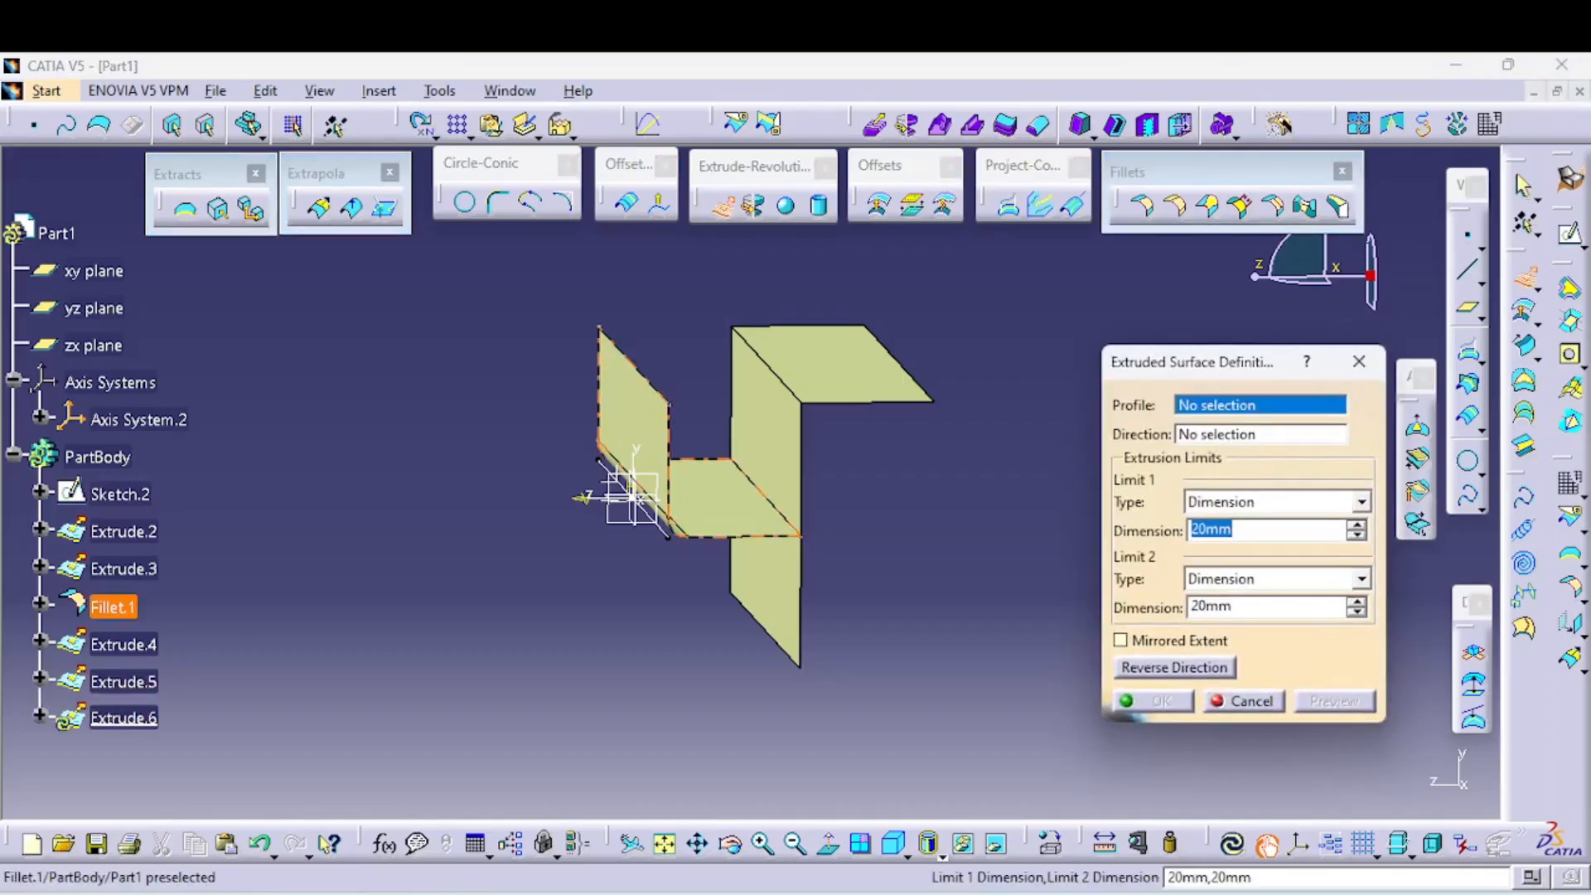
left_click(651, 388)
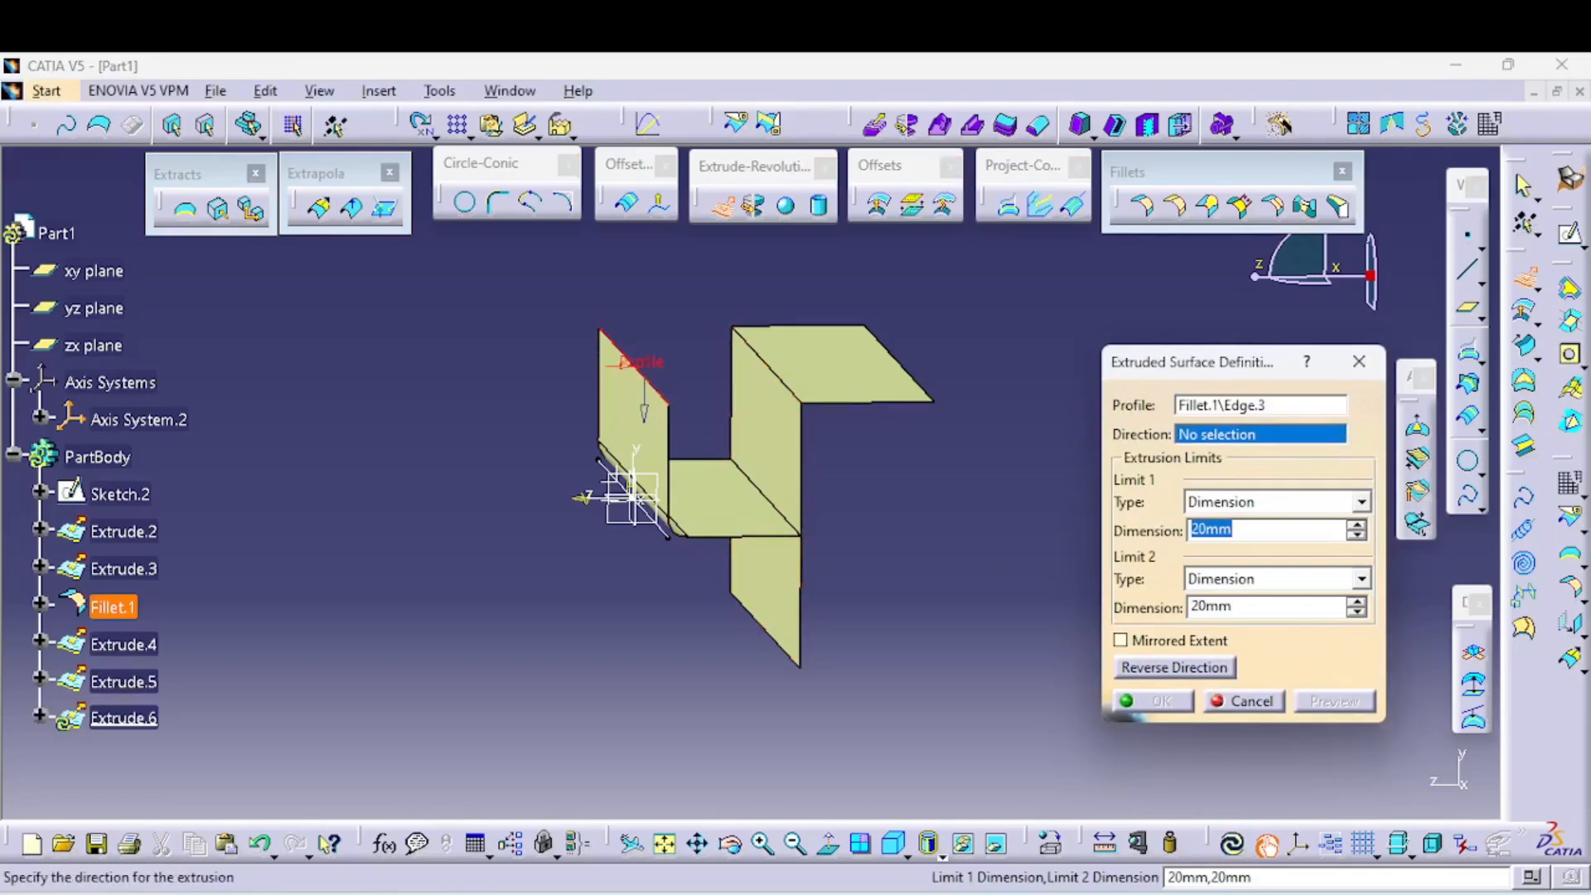
right_click(1206, 435)
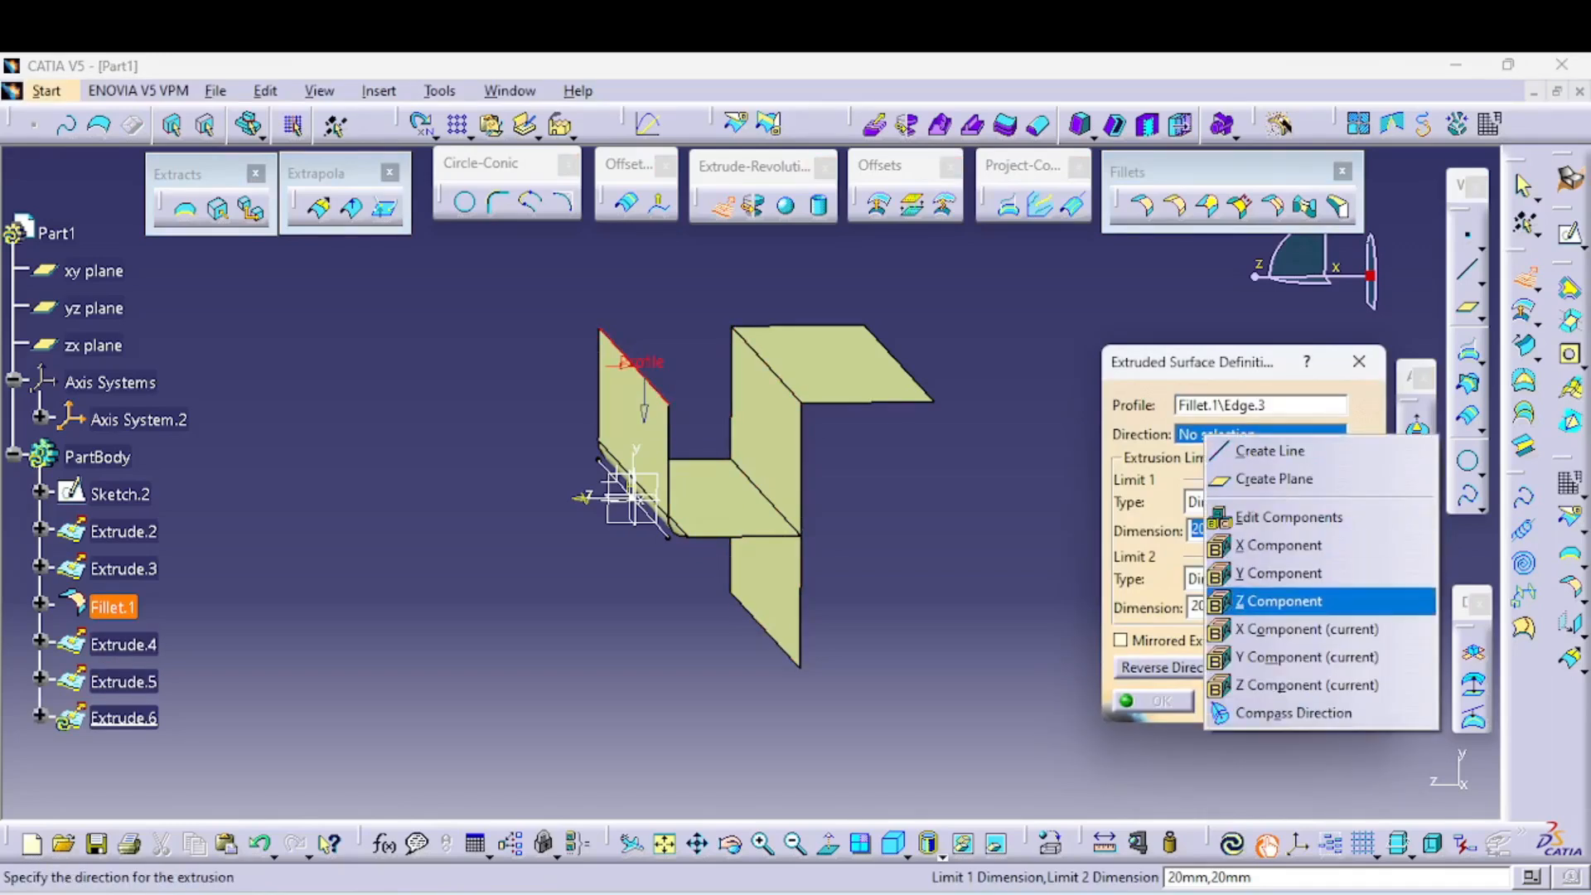
left_click(1293, 600)
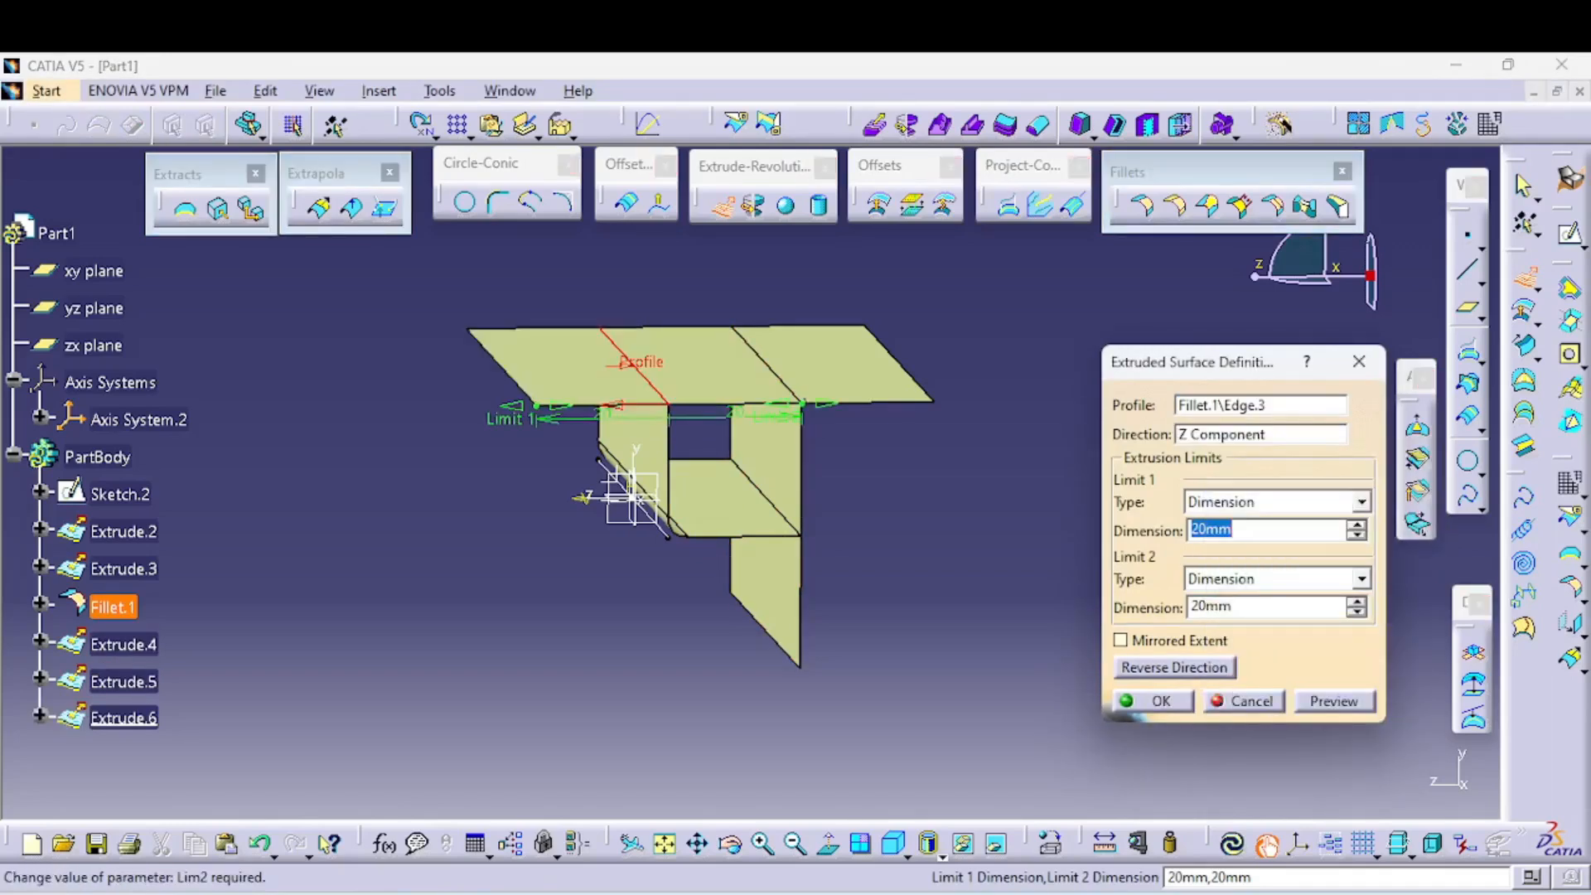
- Set the second limit to 0 mm, then reverse the extrusion towards the opposite wall with a first limit of 12 mm
double_click(1212, 606)
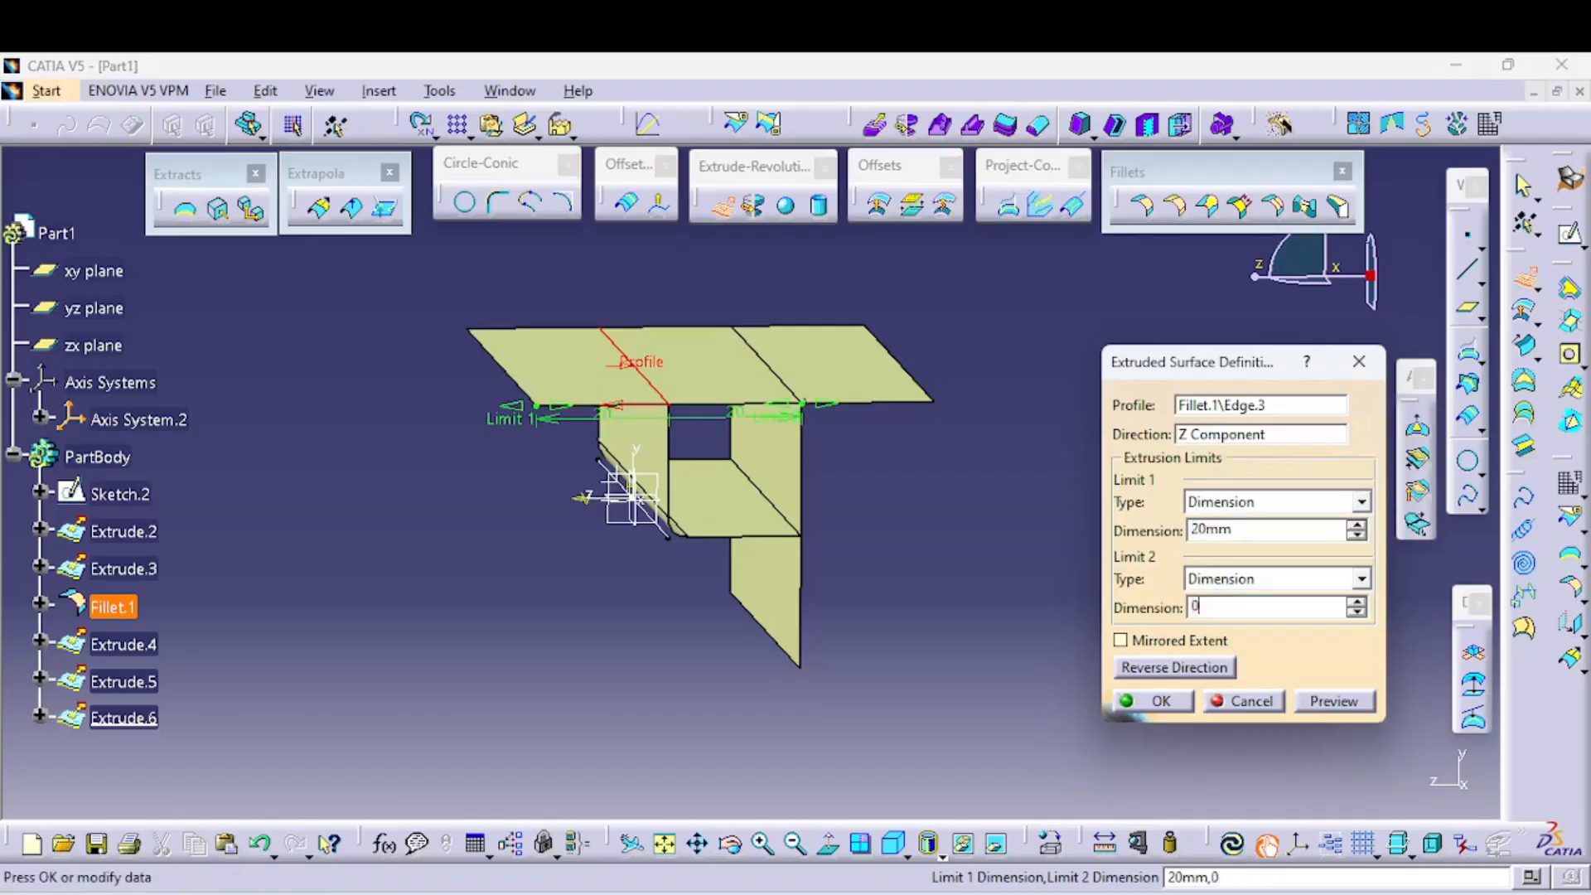
key("Tab")
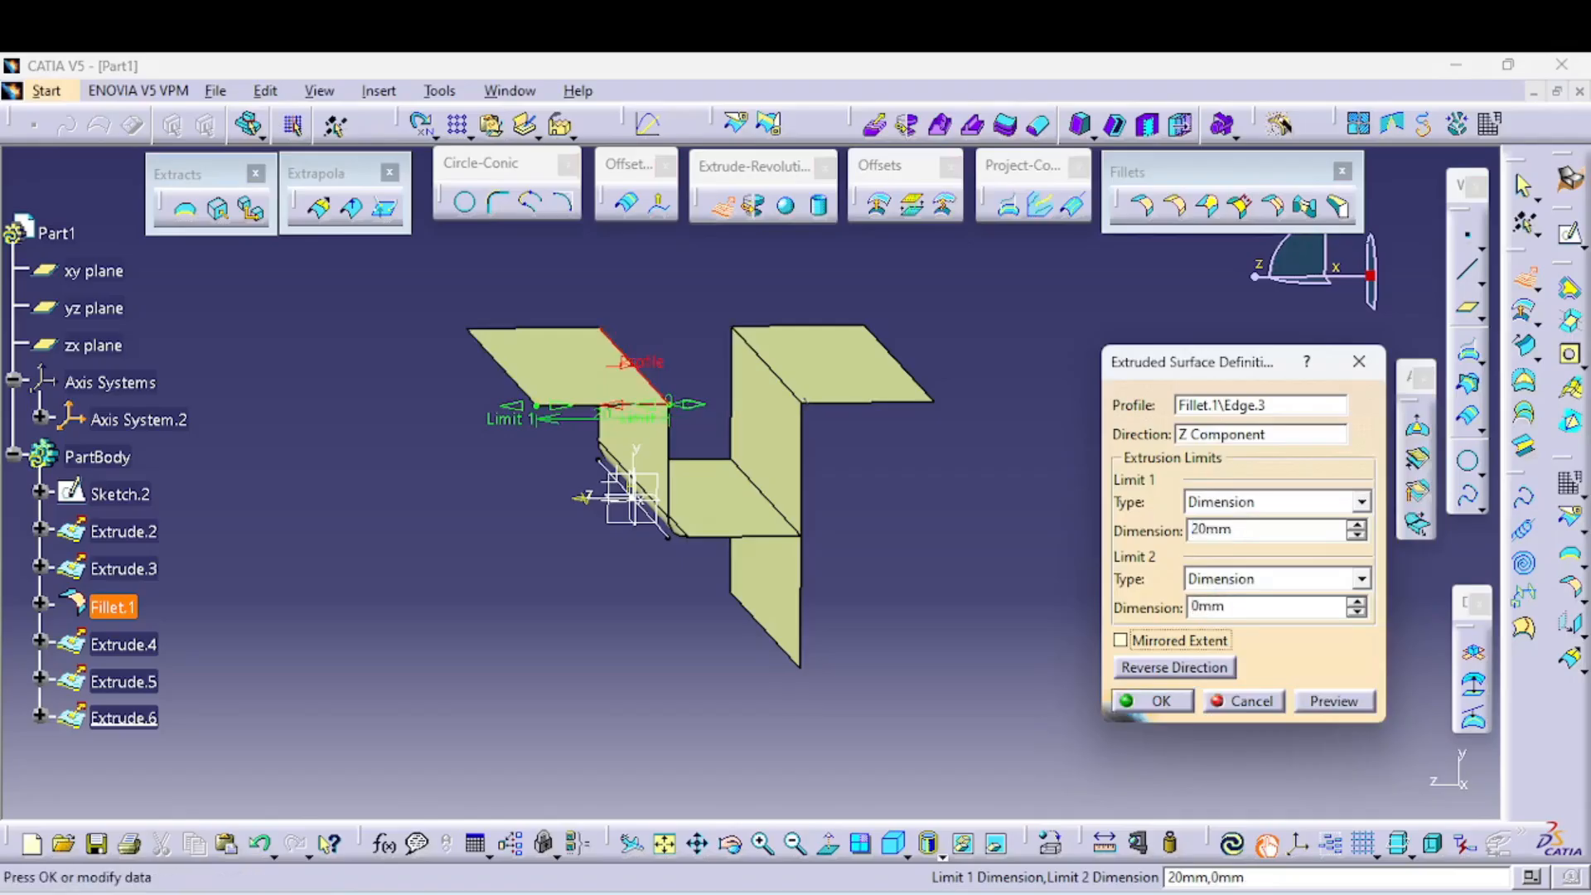
key("Tab")
key("space")
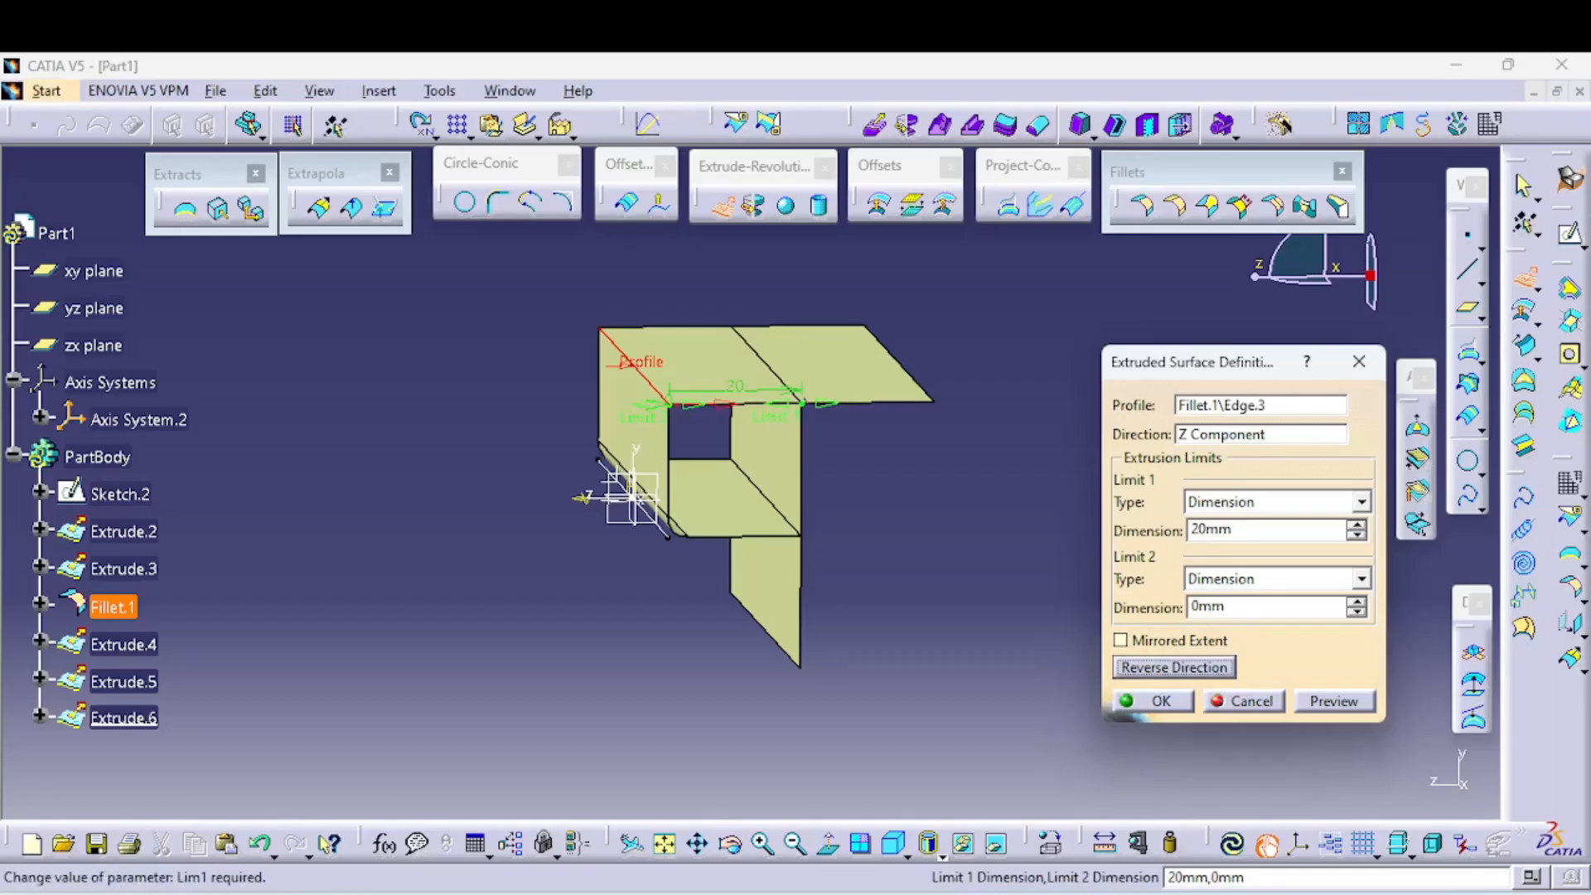
left_click_drag(815, 404, 769, 403)
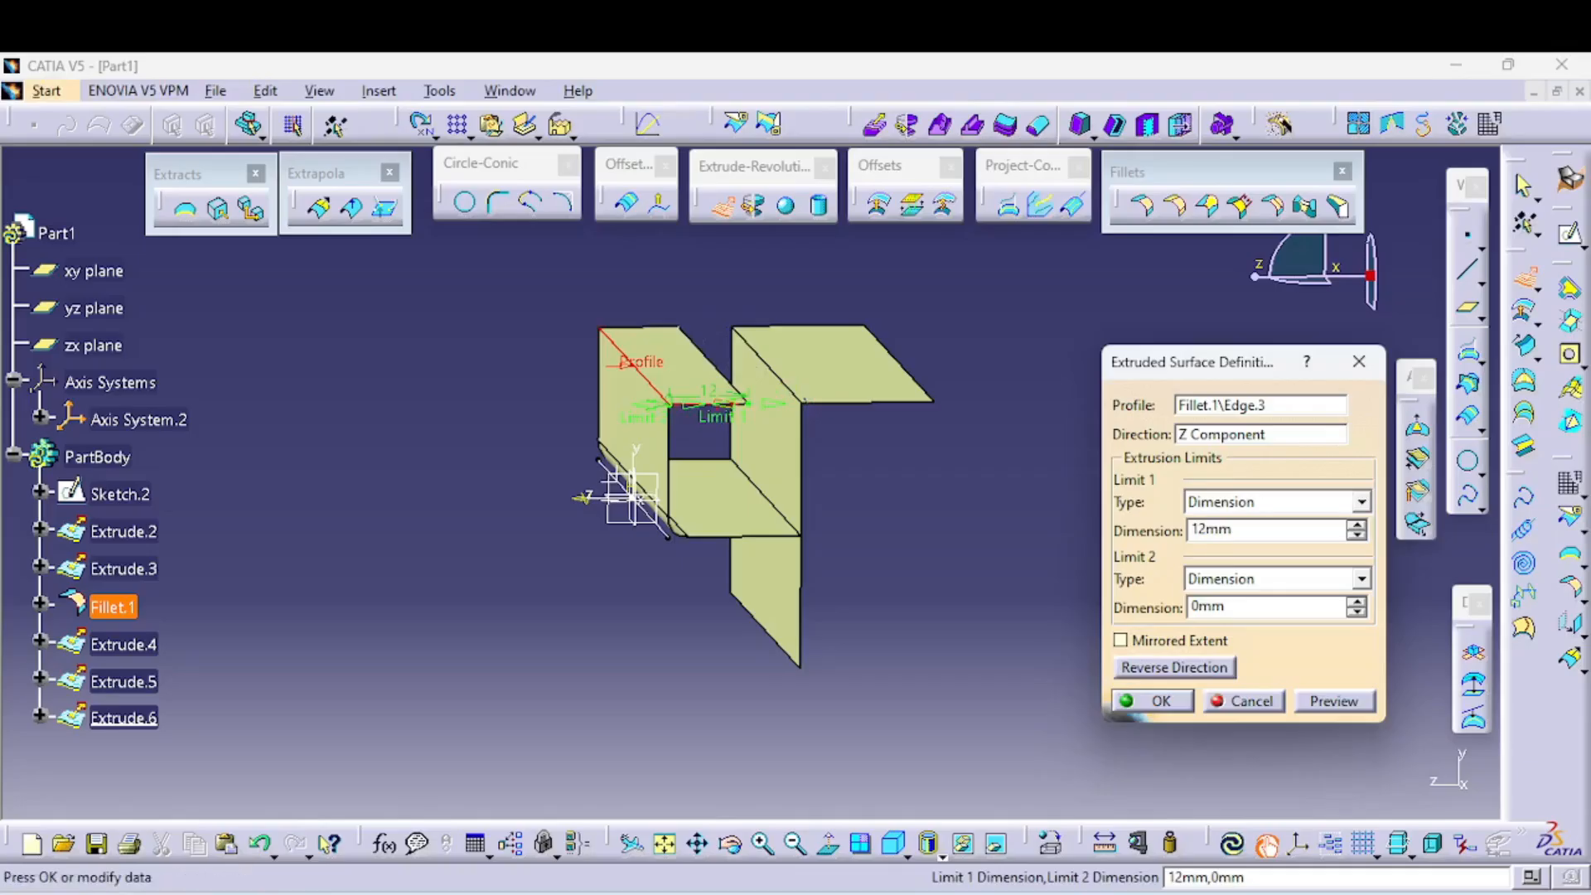
- Change the first limit's type to Up-to element, limit it at the tall opposite wall Extrude.4 and create the surface
left_click(1362, 502)
left_click(1235, 543)
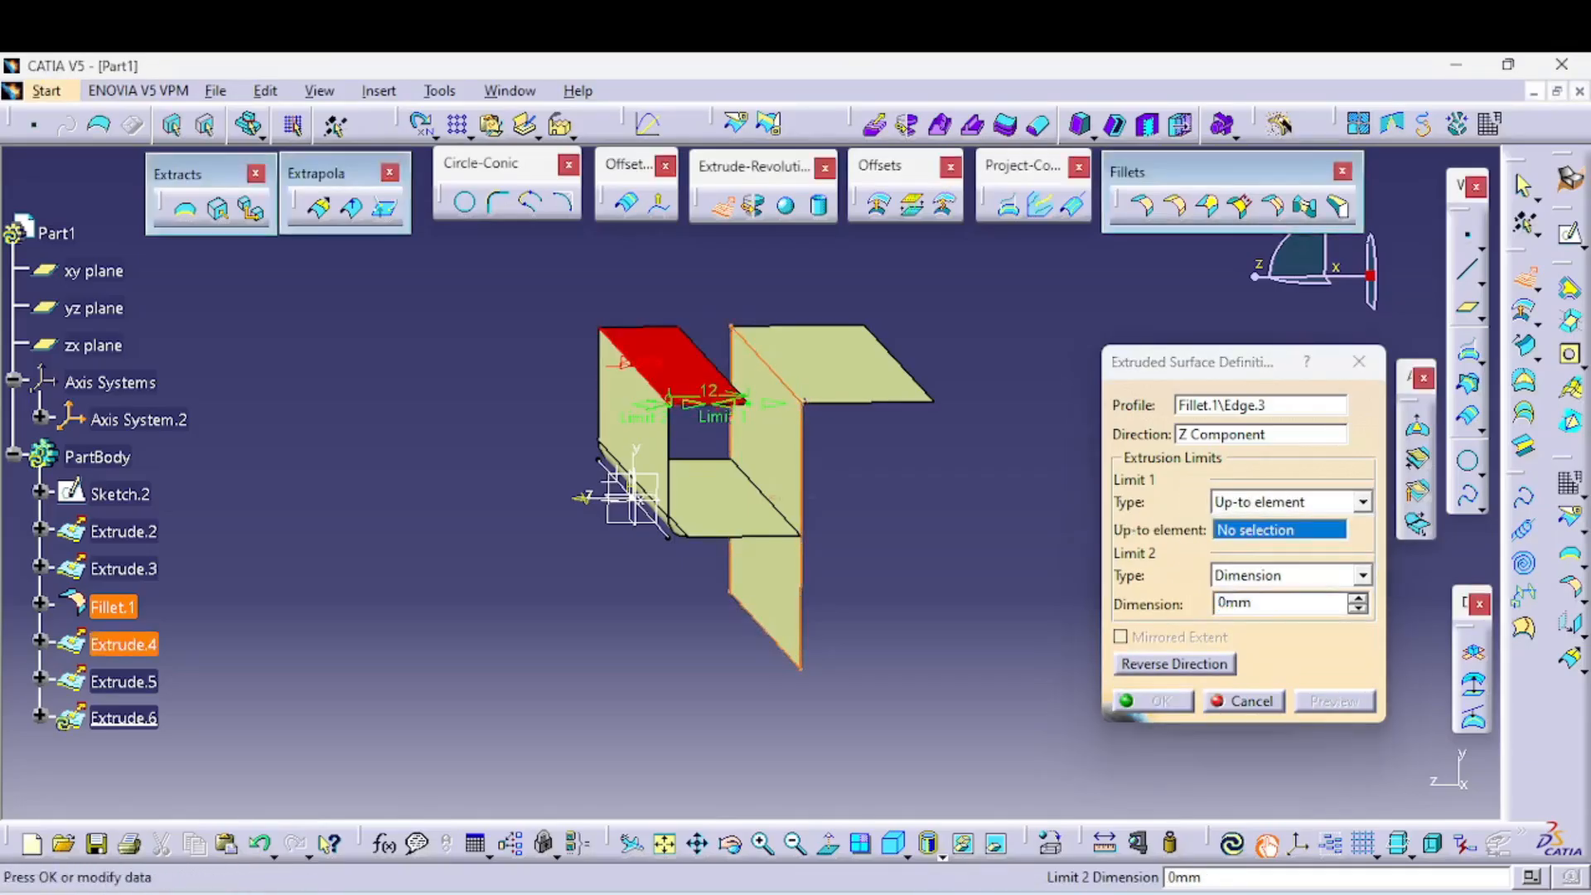
left_click(663, 360)
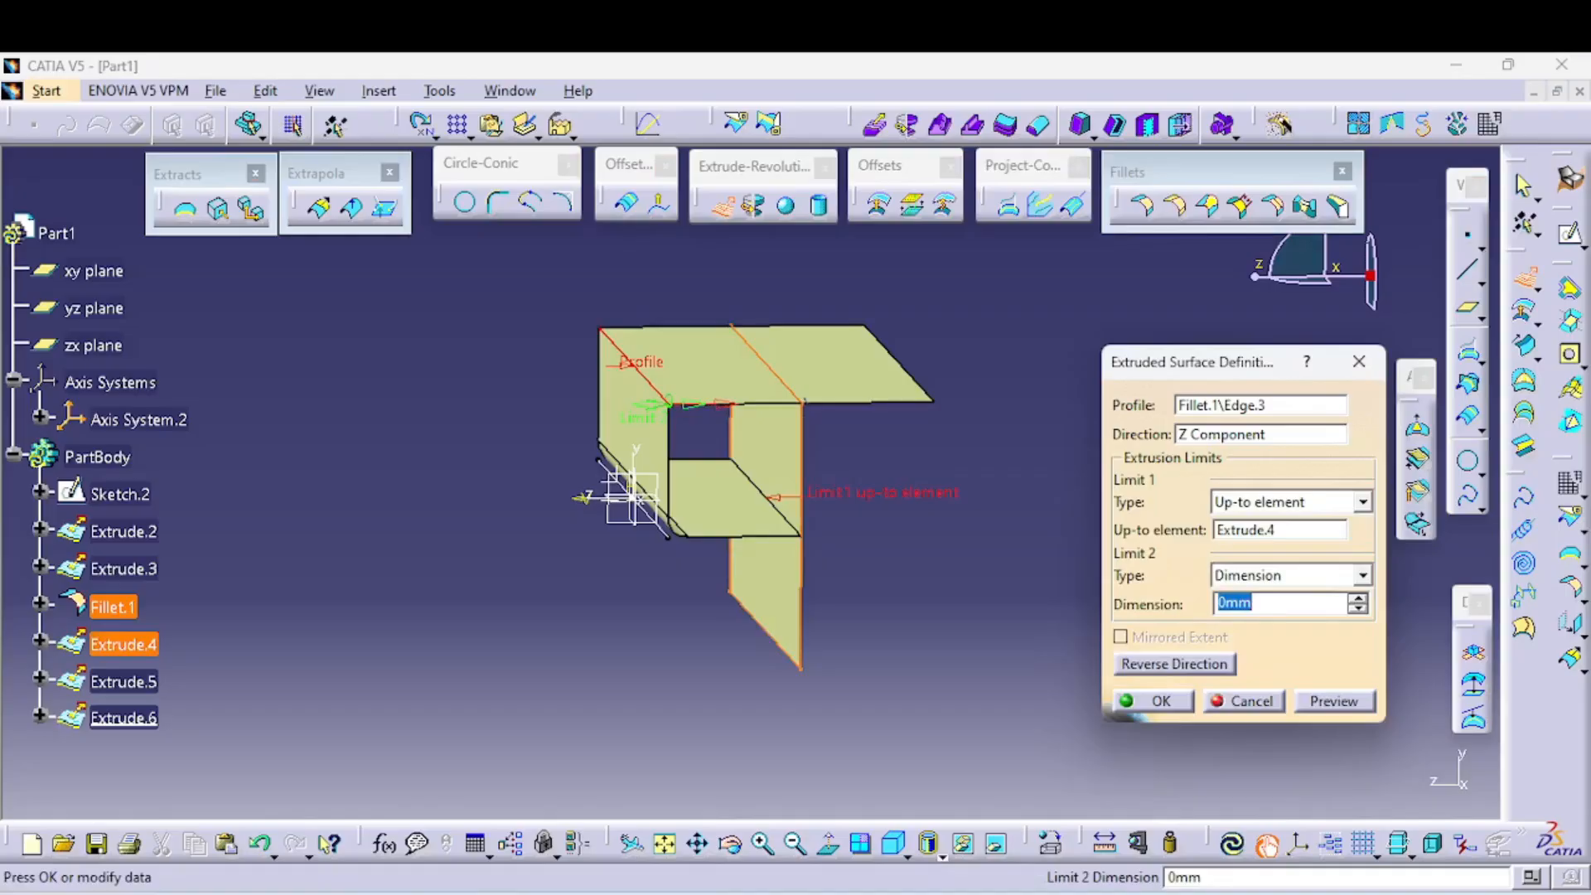
left_click(1334, 701)
left_click(1156, 701)
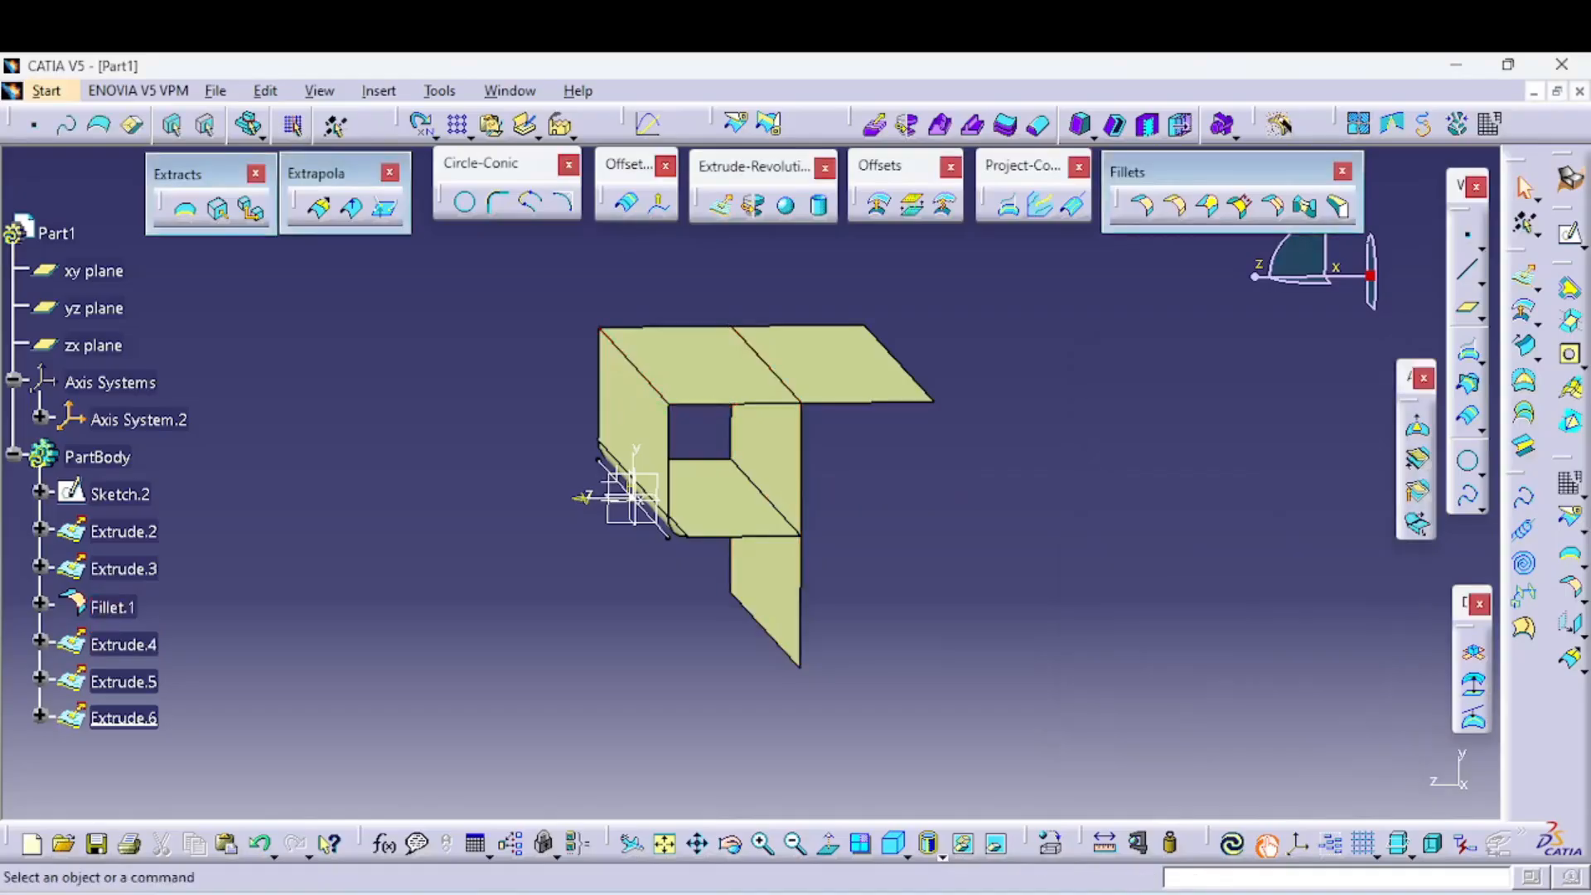